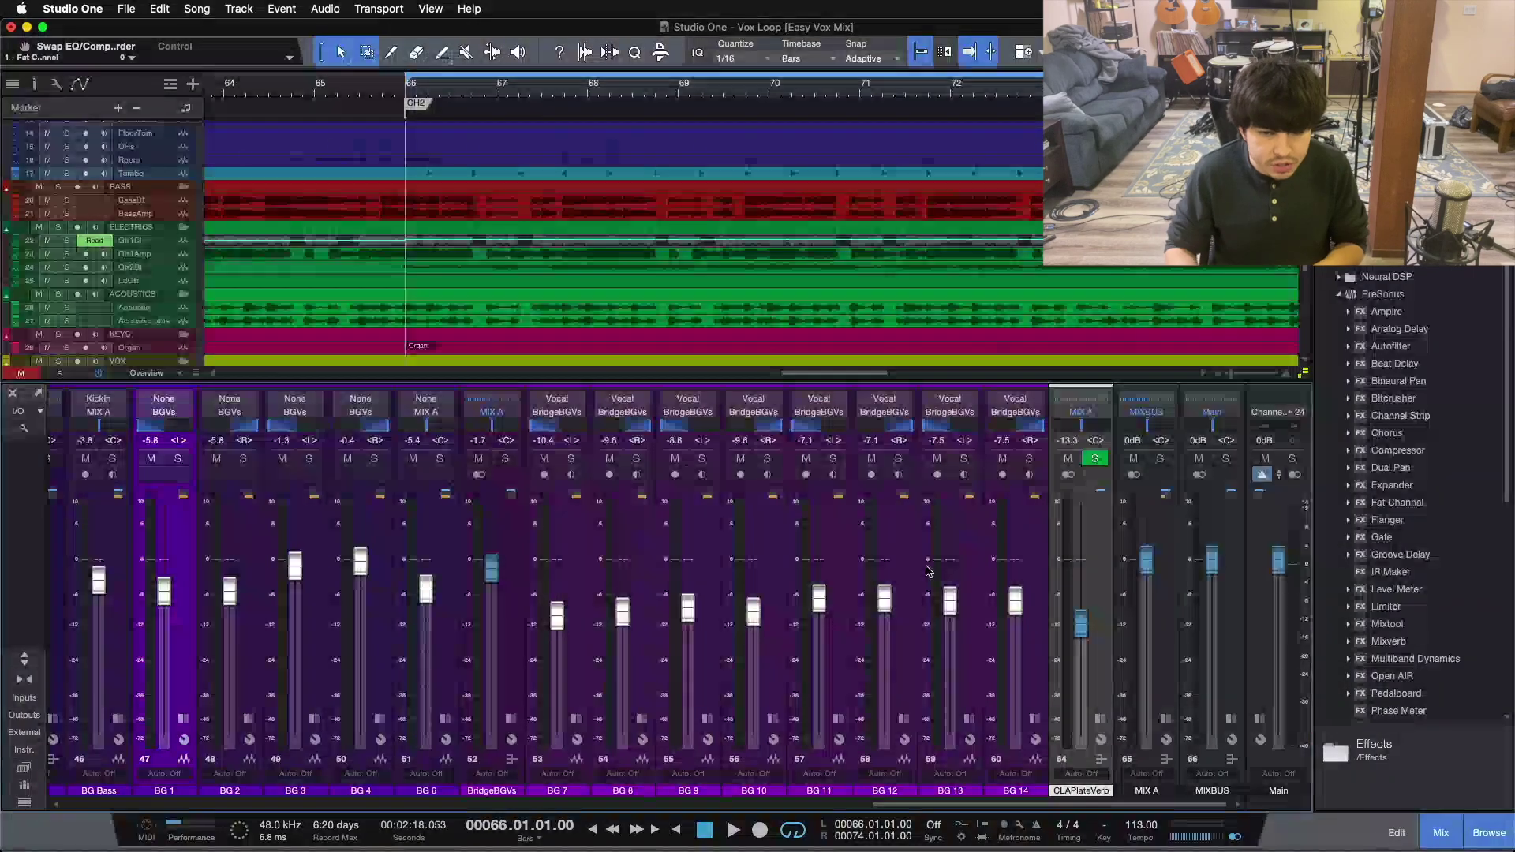
# - Open the Fat Channel insert on the MIX A bus with its compressor section showing and position its window over the mixer
pyautogui.moveTo(1014, 805); pyautogui.dragTo(746, 805)
pyautogui.hscroll(15, 1168, 718)
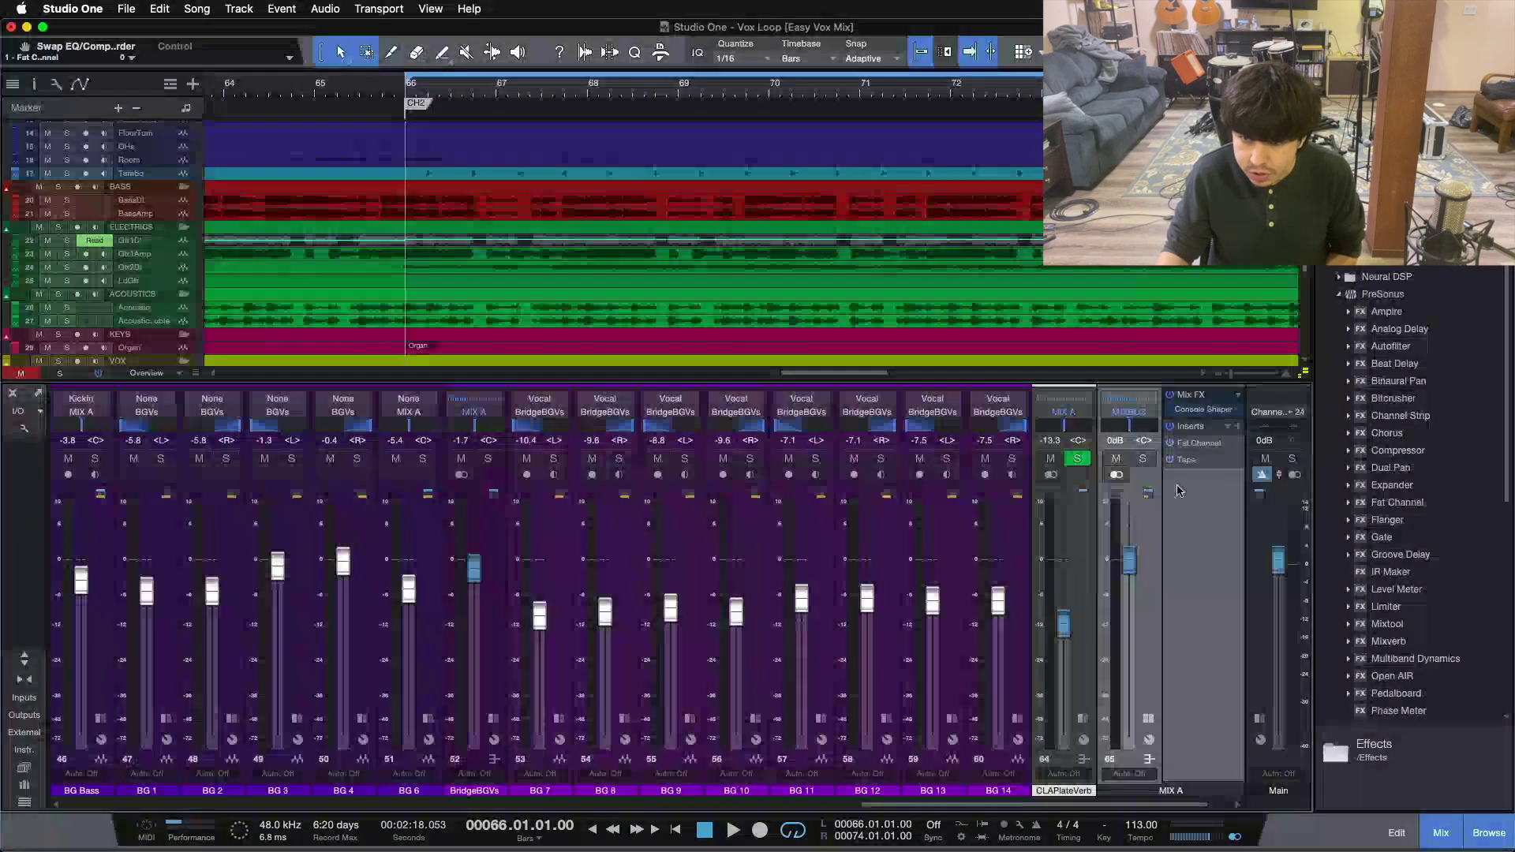
pyautogui.doubleClick(1195, 447)
pyautogui.moveTo(931, 158); pyautogui.dragTo(726, 324)
pyautogui.click(703, 391)
pyautogui.moveTo(631, 323); pyautogui.dragTo(676, 438)
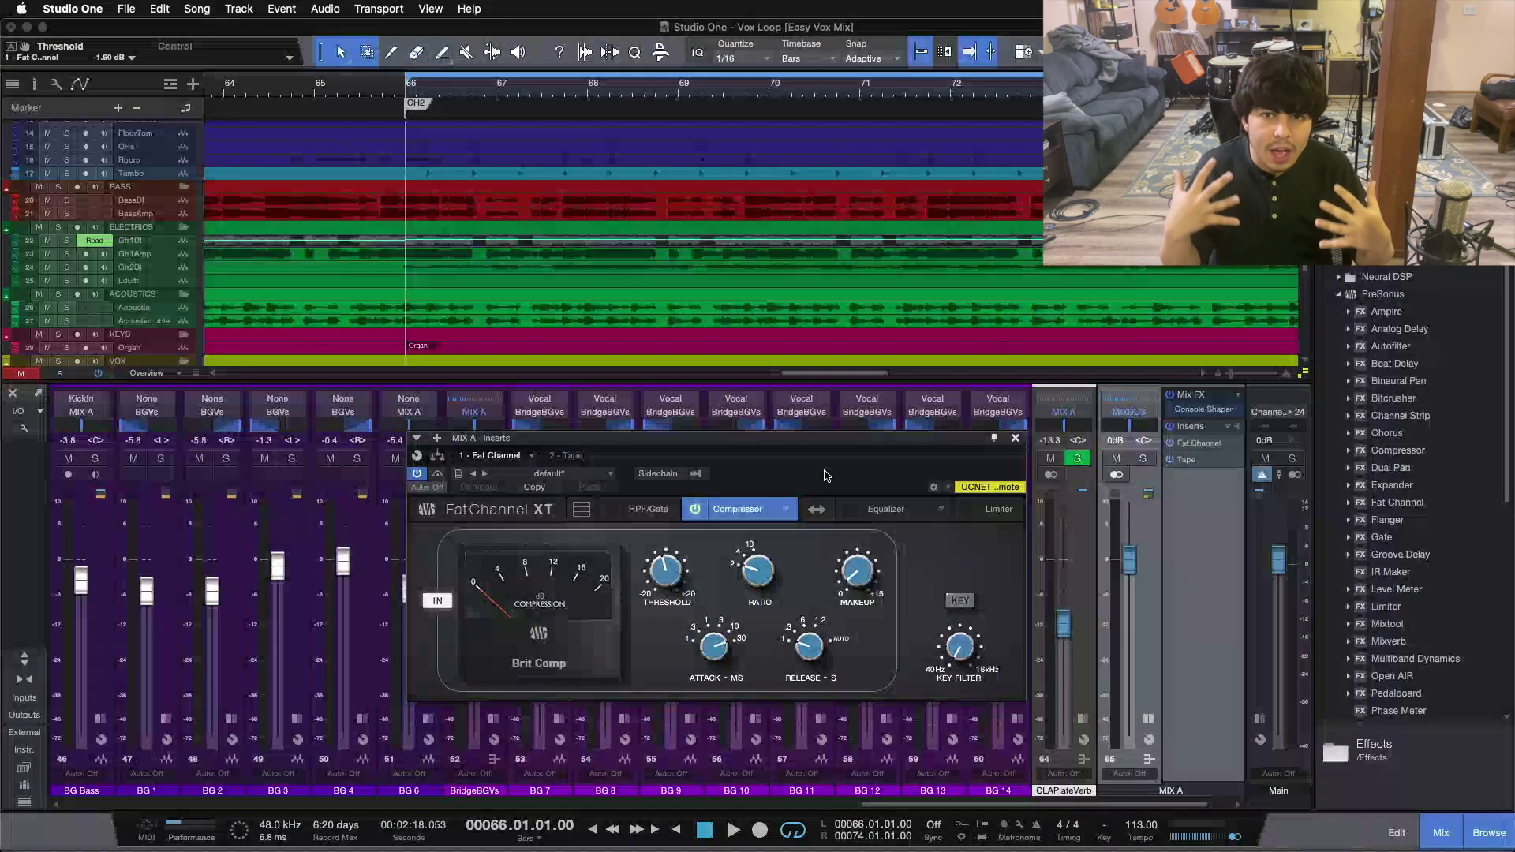
# - Play the loop and switch the Brit Comp compressor in and out to compare MIX A with and without it
pyautogui.click(695, 509)
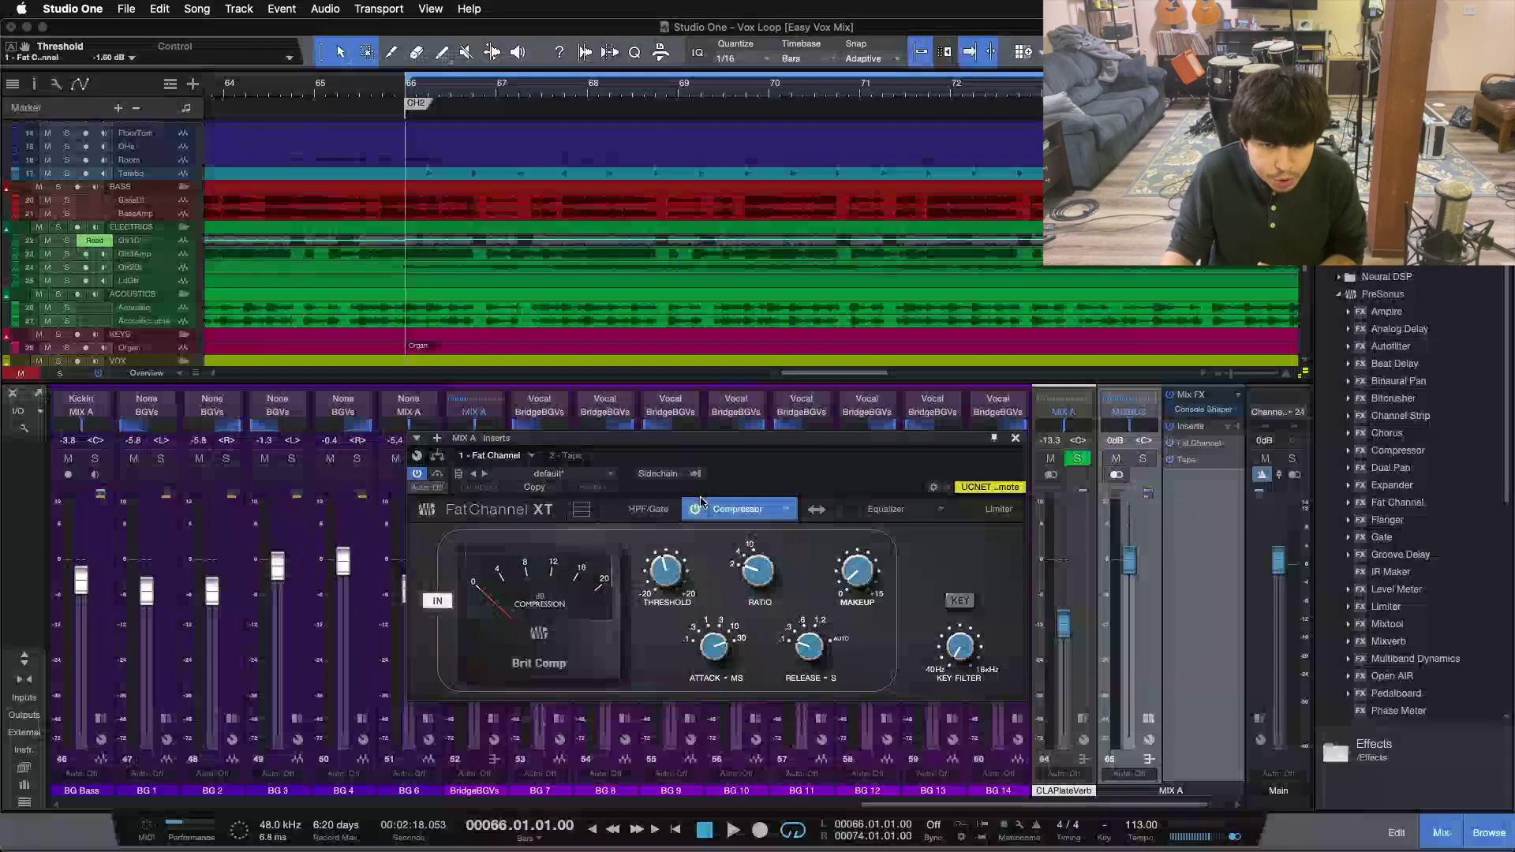
pyautogui.click(701, 505)
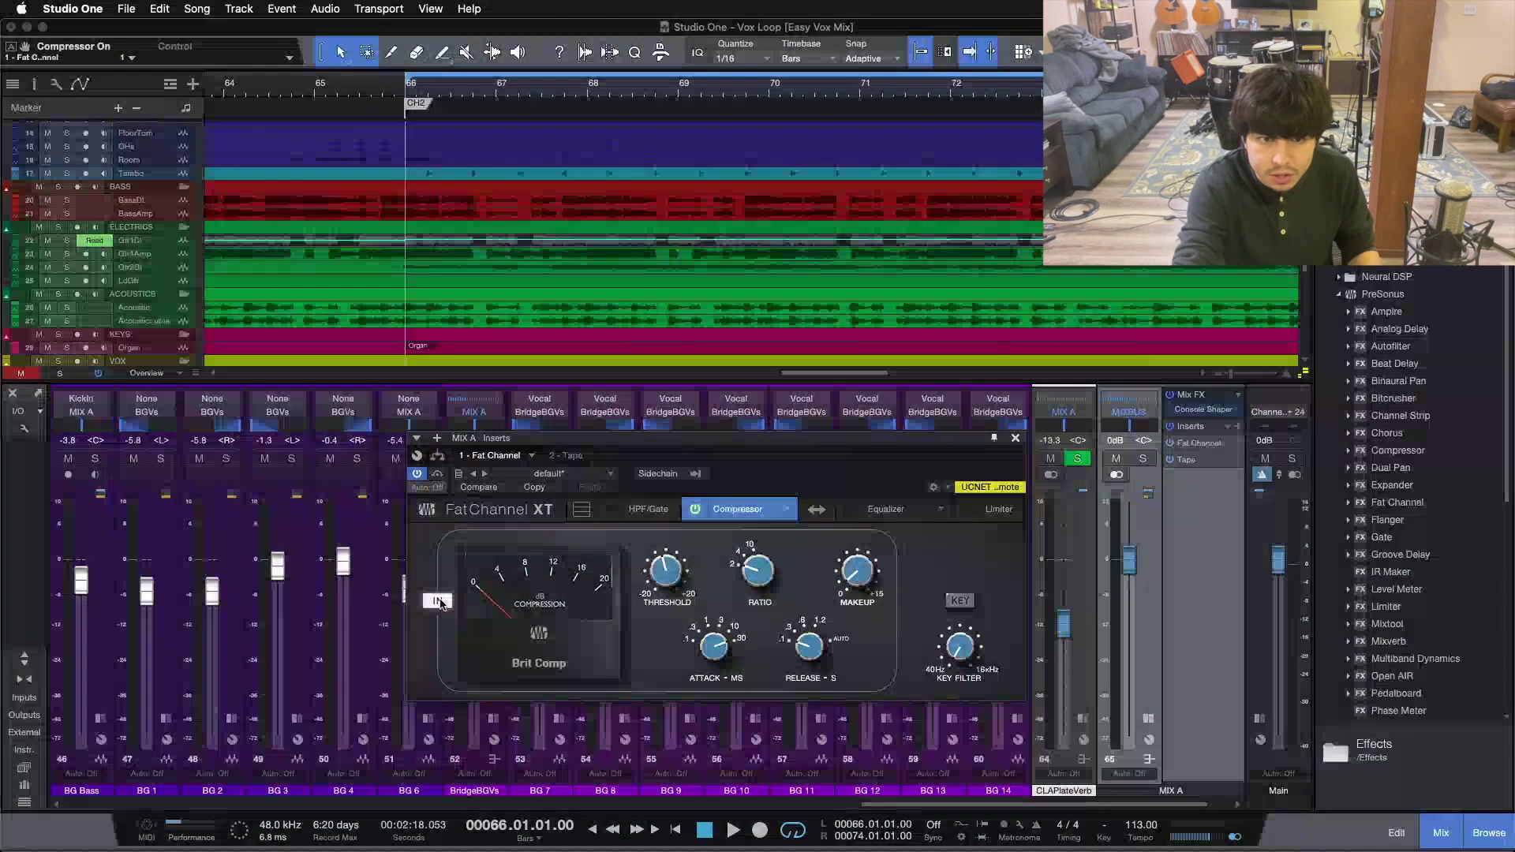
pyautogui.press('space')
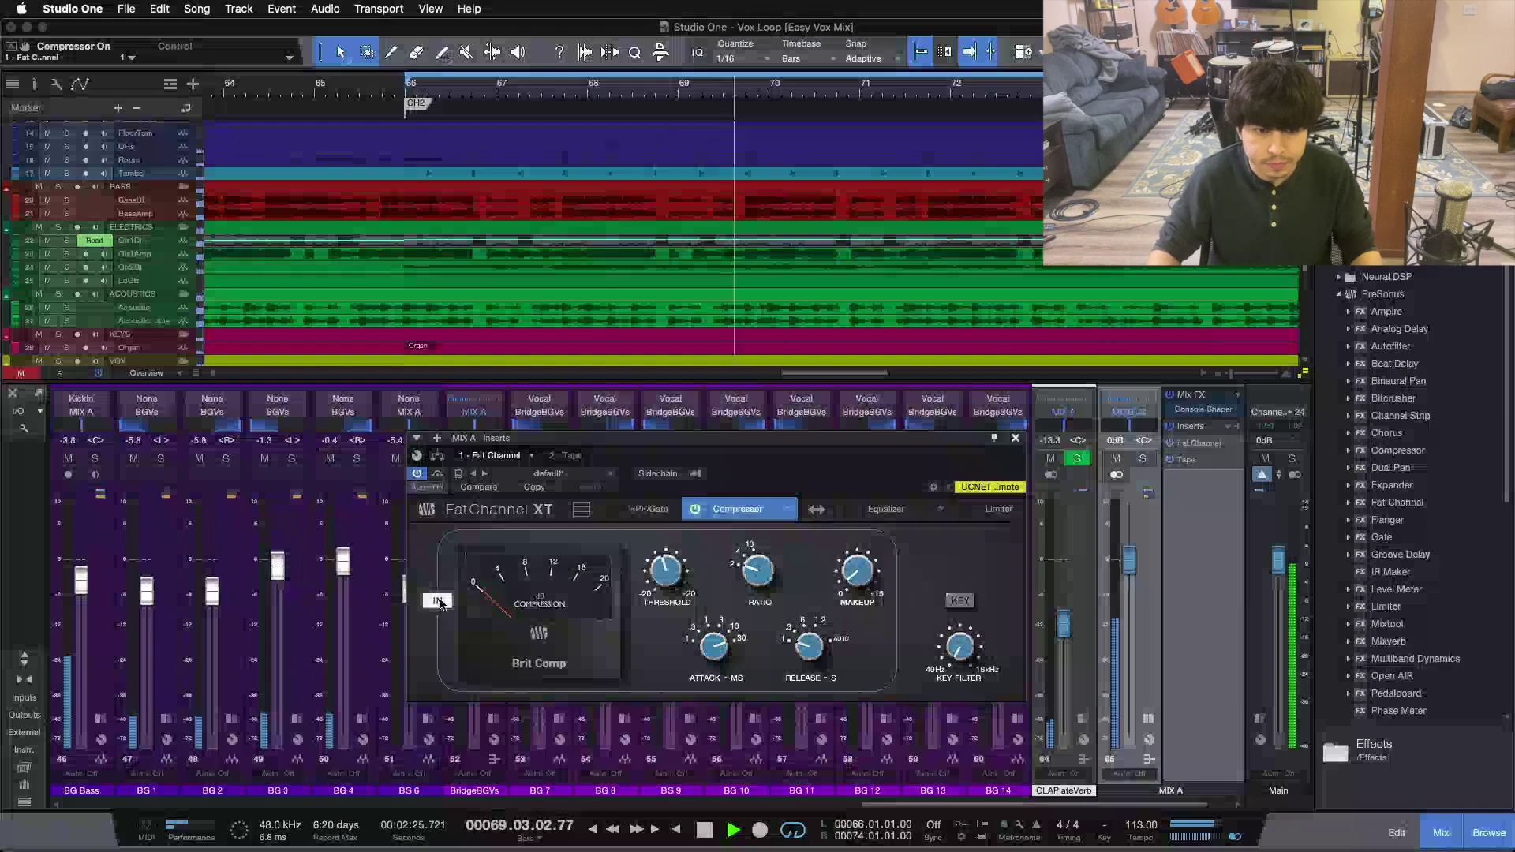
pyautogui.click(438, 603)
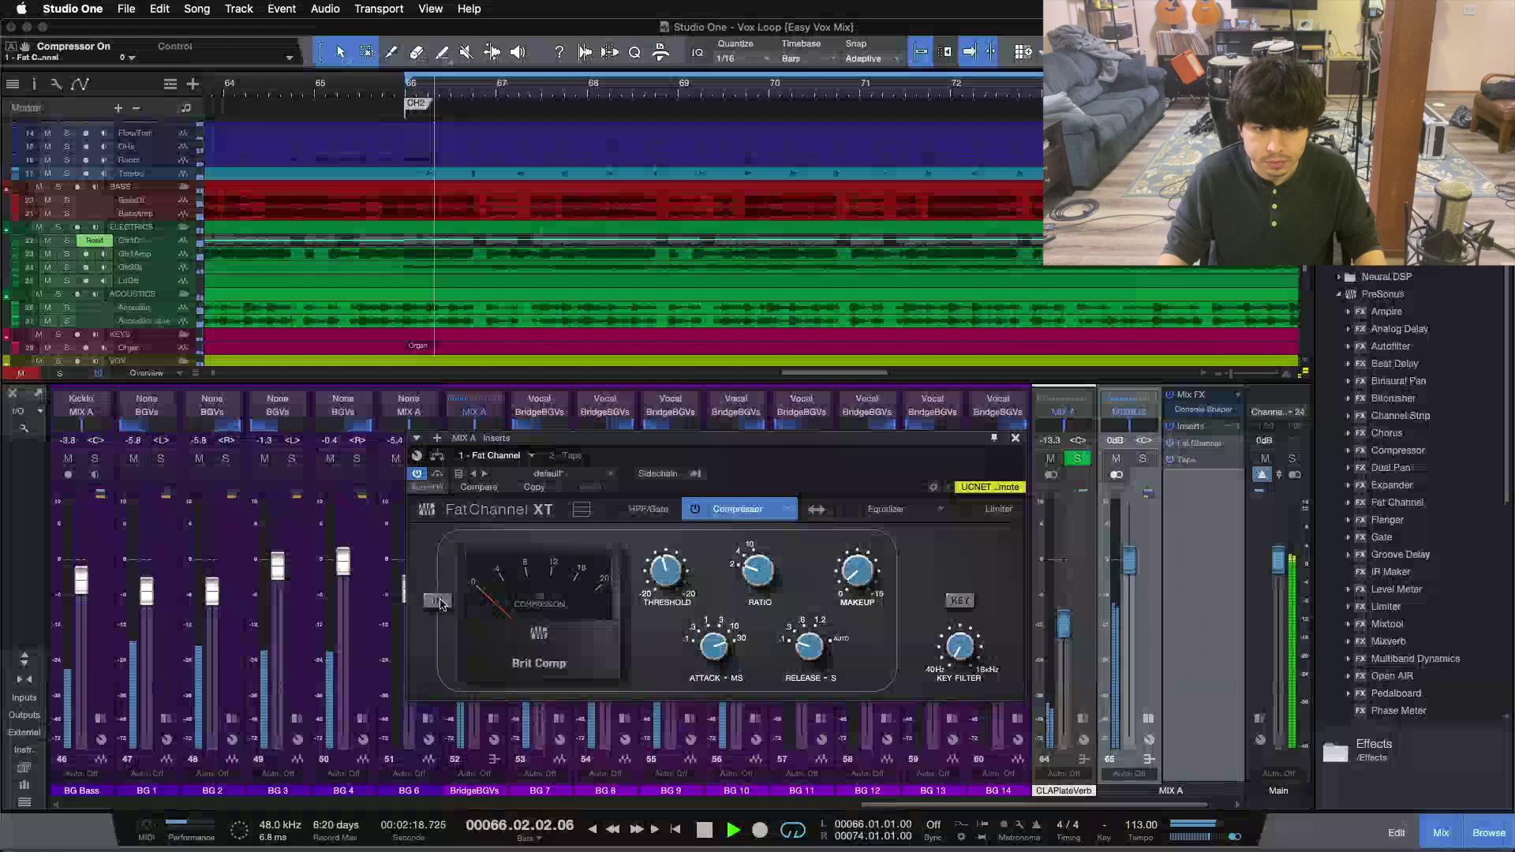
pyautogui.click(439, 602)
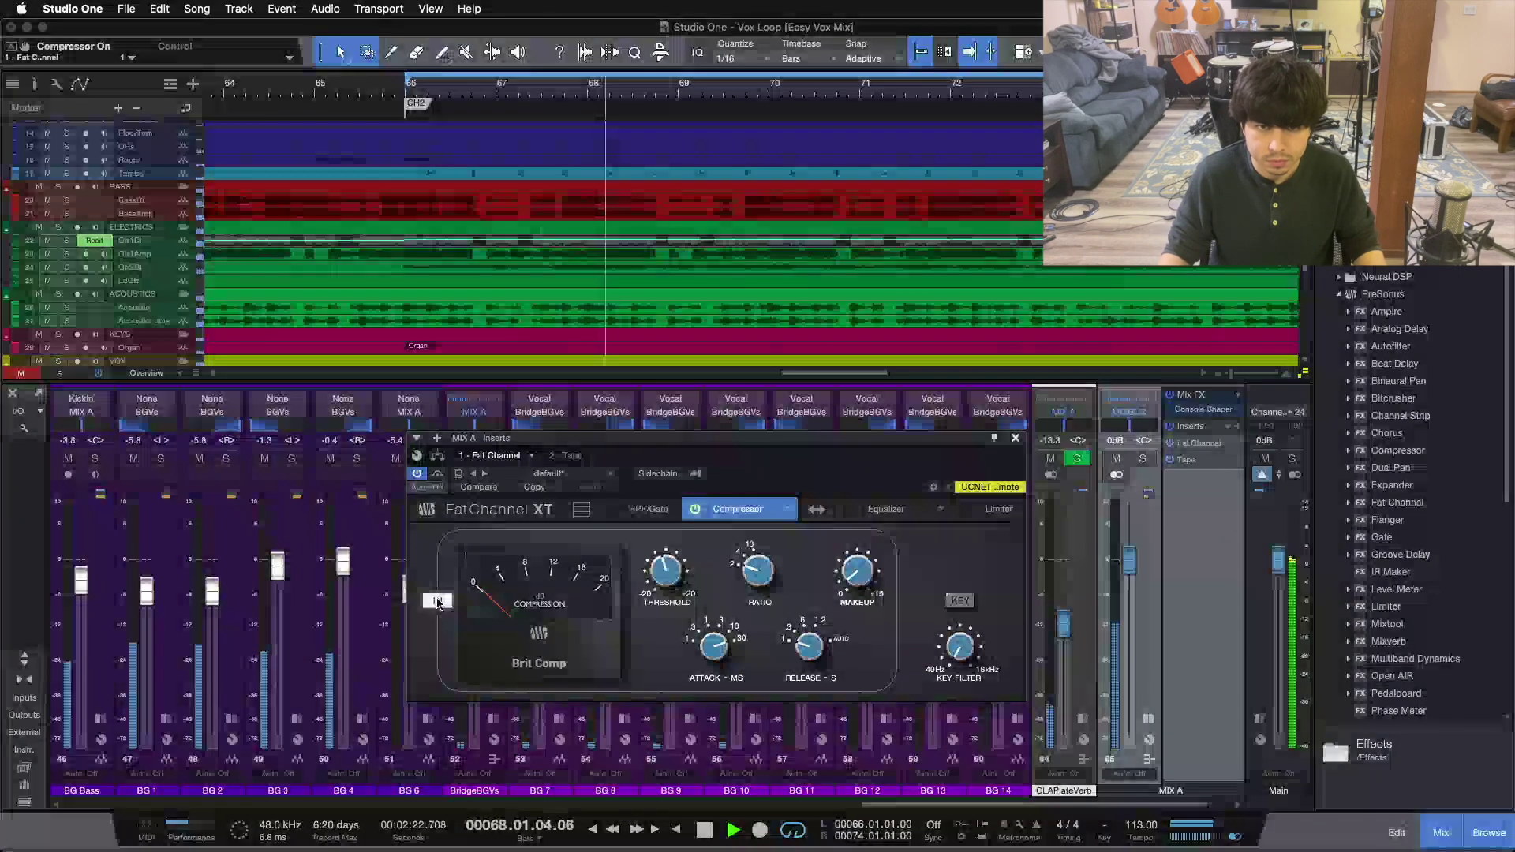
pyautogui.click(439, 601)
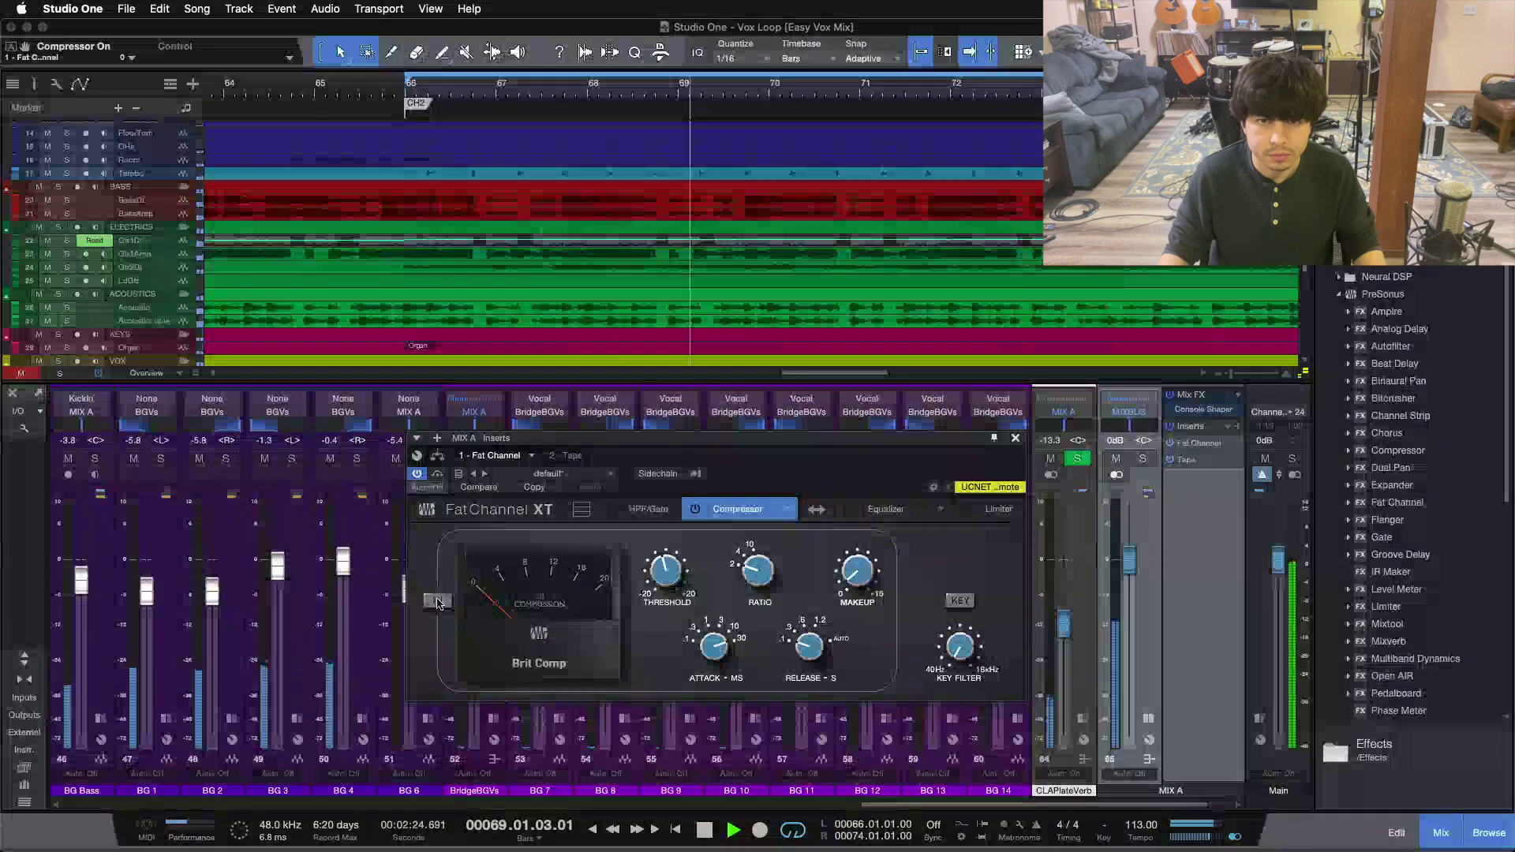
pyautogui.click(438, 602)
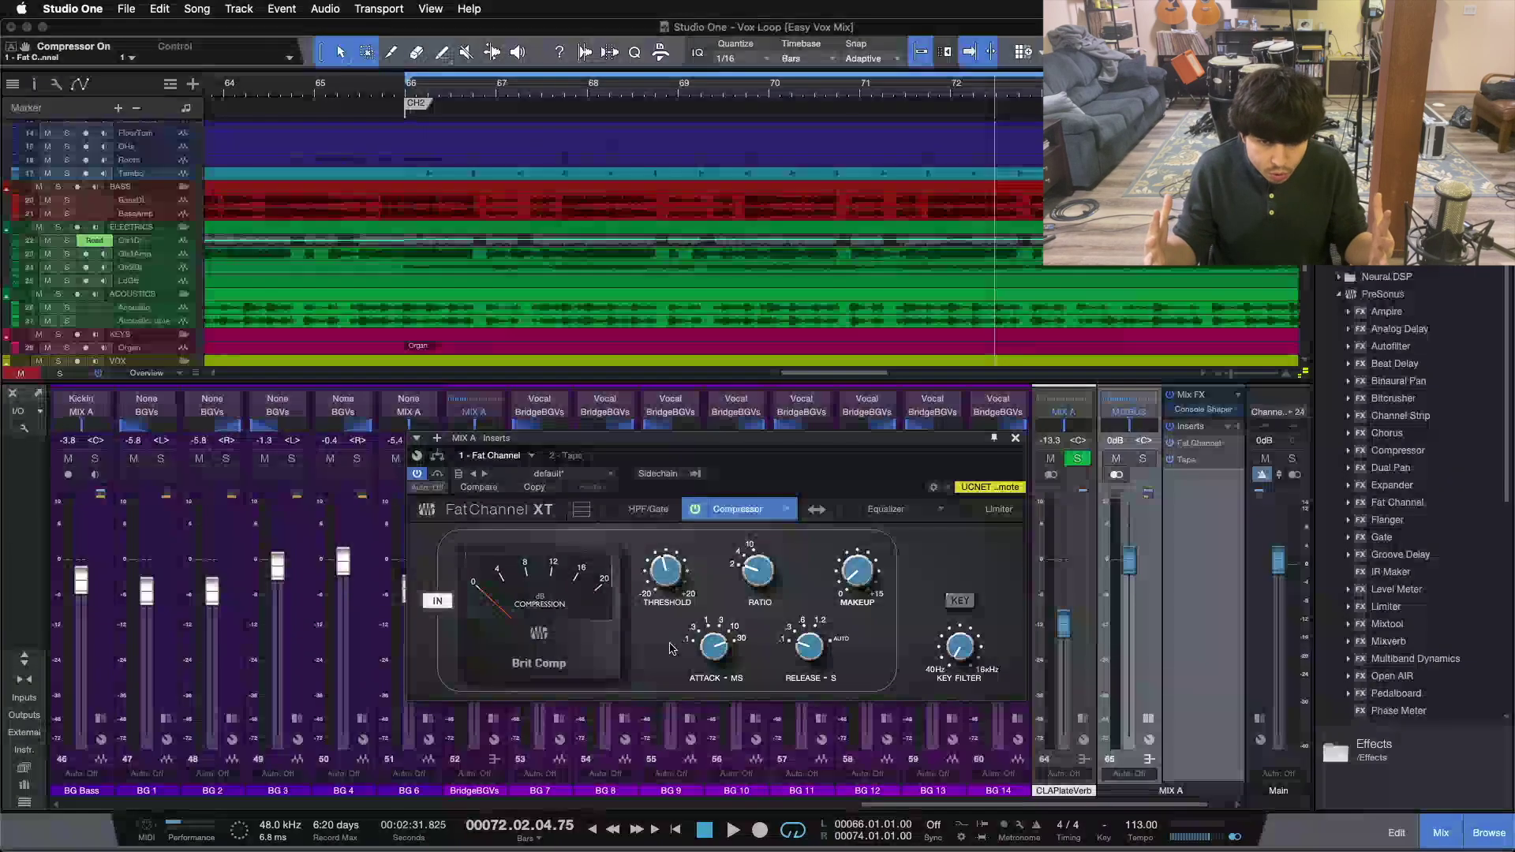
# - Inspect the MIXBUS and Main channels and review the MIX A Fat Channel compressor again, closing its window when done
pyautogui.moveTo(883, 805); pyautogui.dragTo(923, 813)
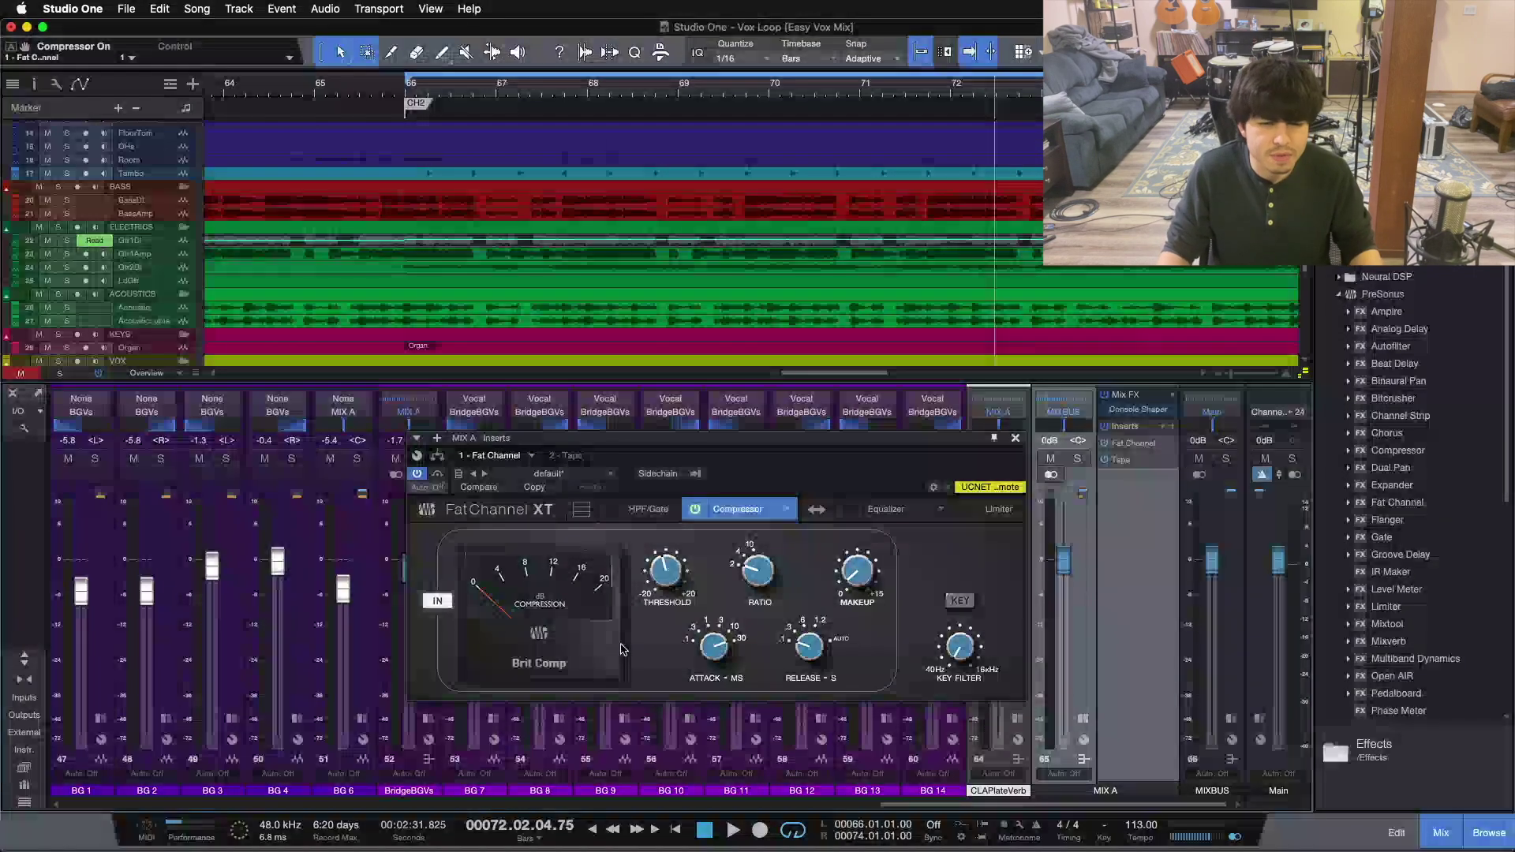
pyautogui.click(1015, 440)
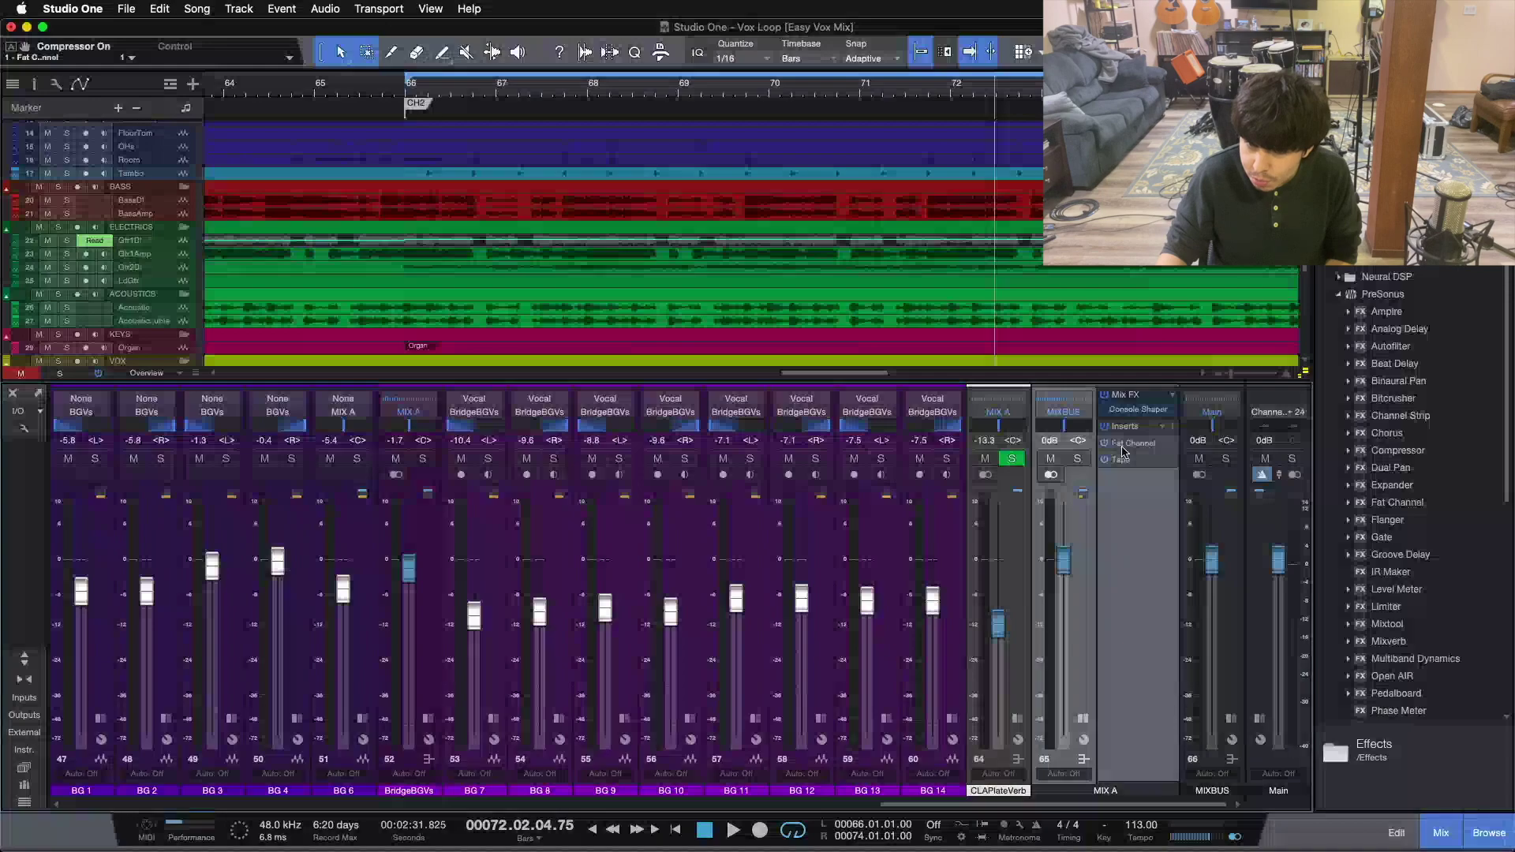
pyautogui.click(1248, 649)
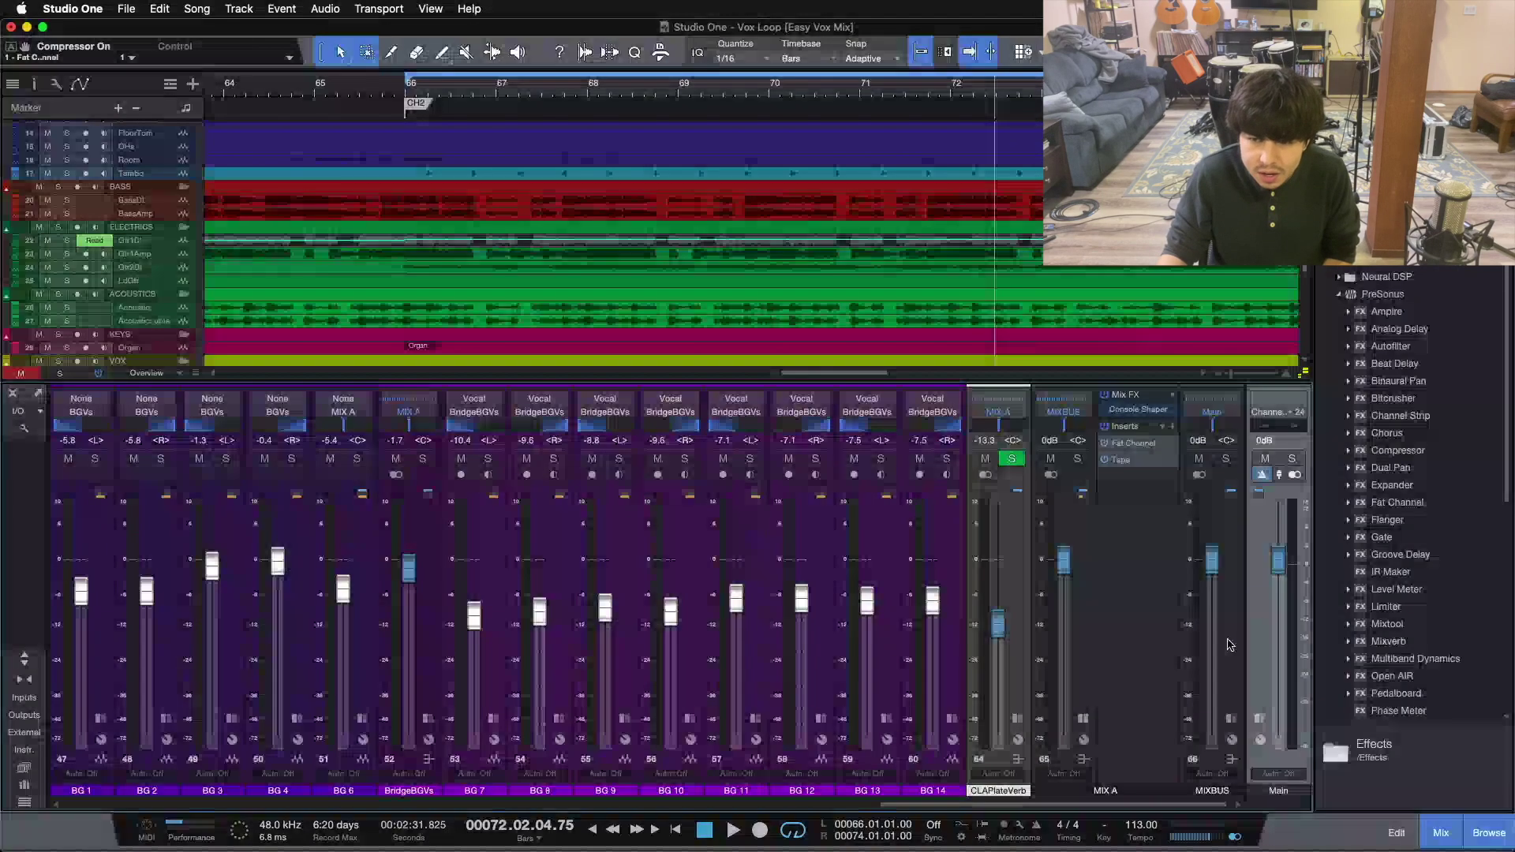
pyautogui.click(1229, 643)
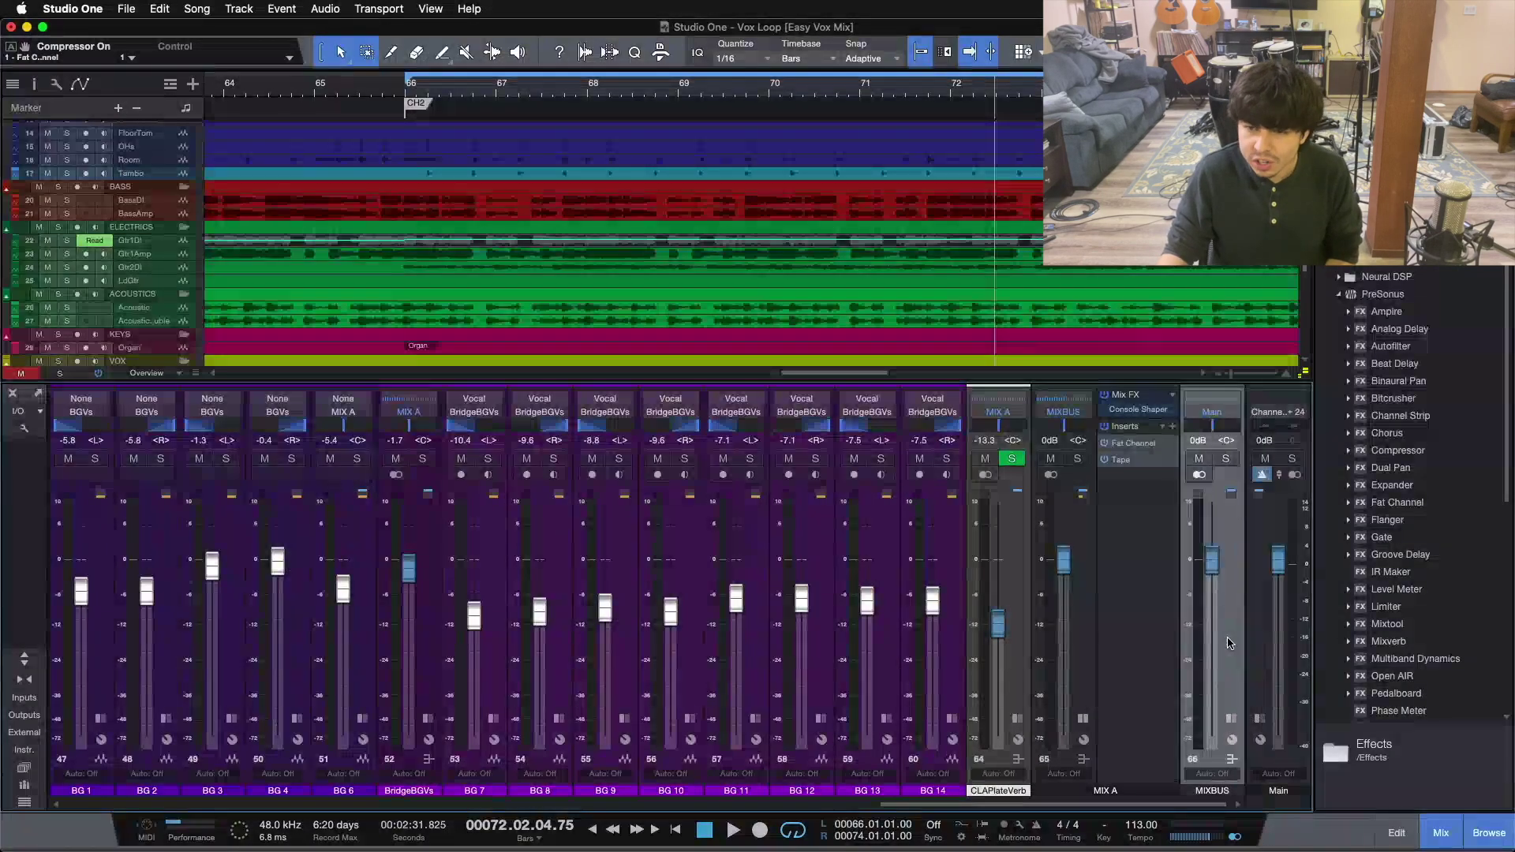
pyautogui.doubleClick(1134, 444)
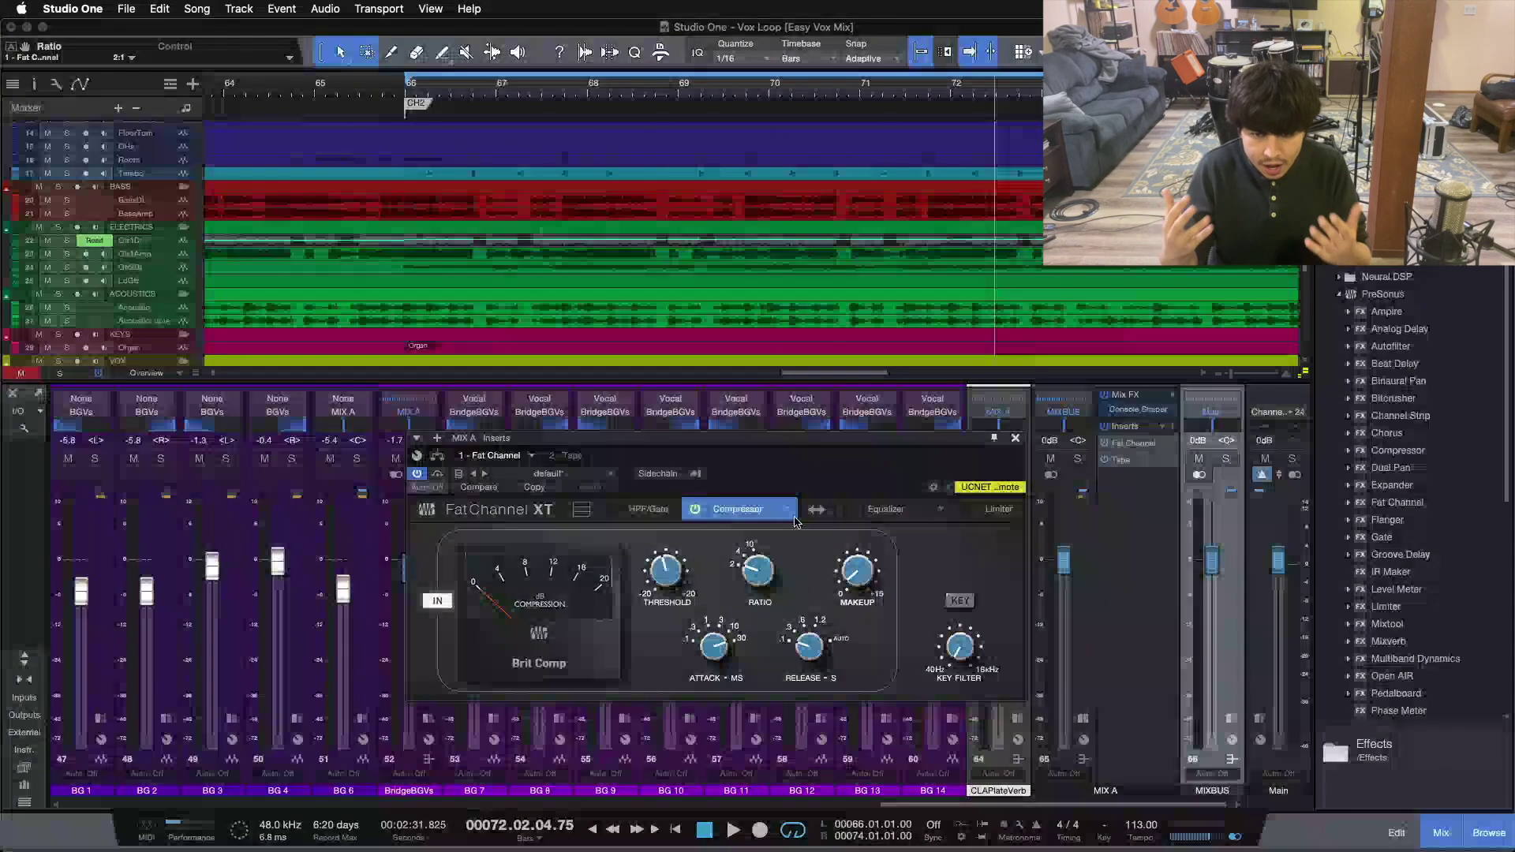
pyautogui.click(1015, 438)
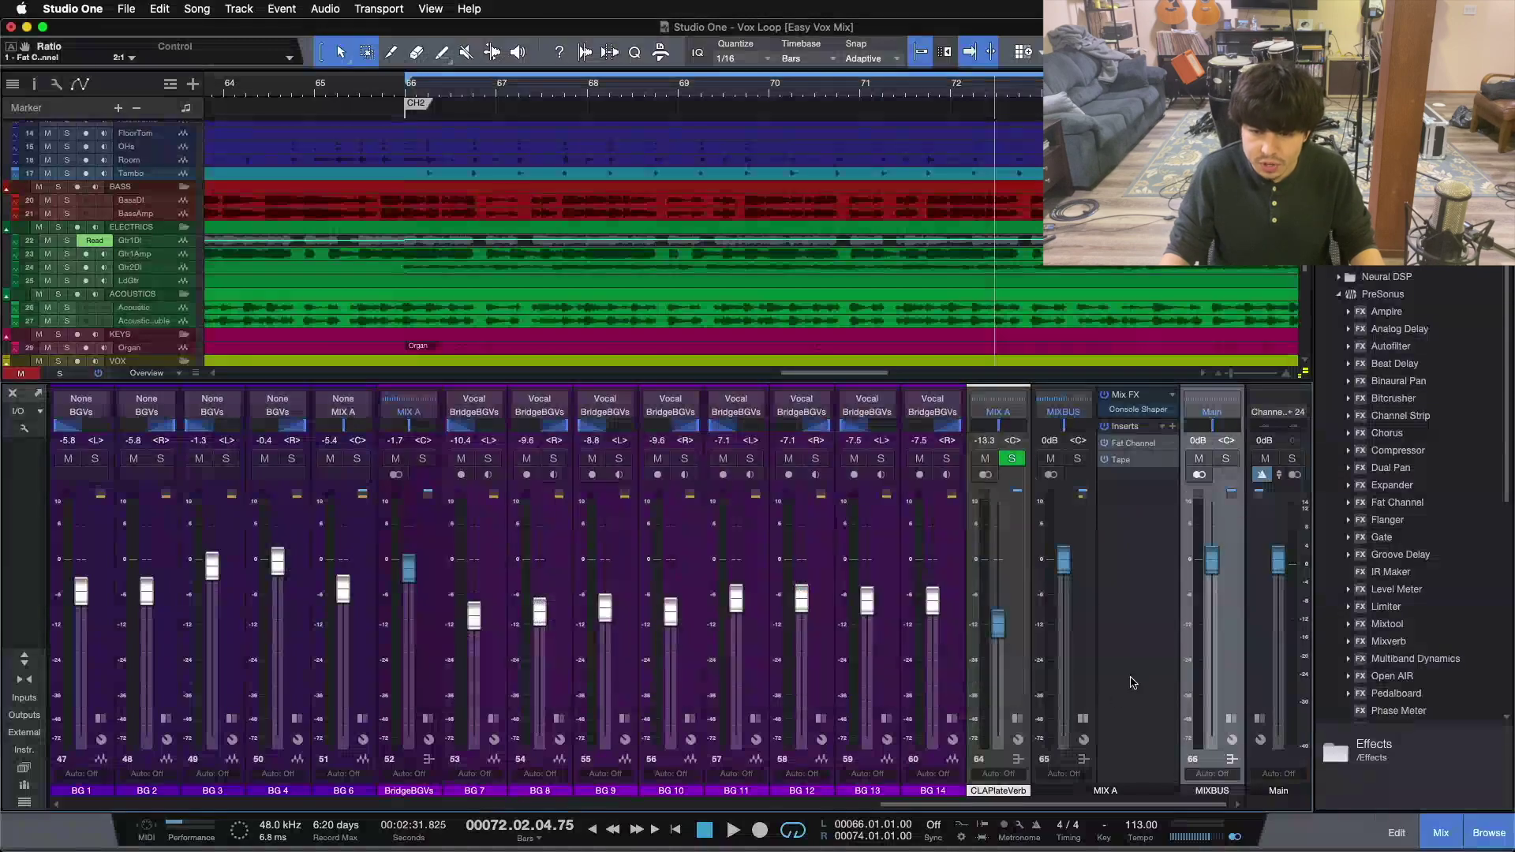
# - Collapse the MIX A inserts, expand the KickLvl channel and open its first Pro EQ to view the low cut
pyautogui.click(1083, 720)
pyautogui.moveTo(1065, 812); pyautogui.dragTo(353, 783)
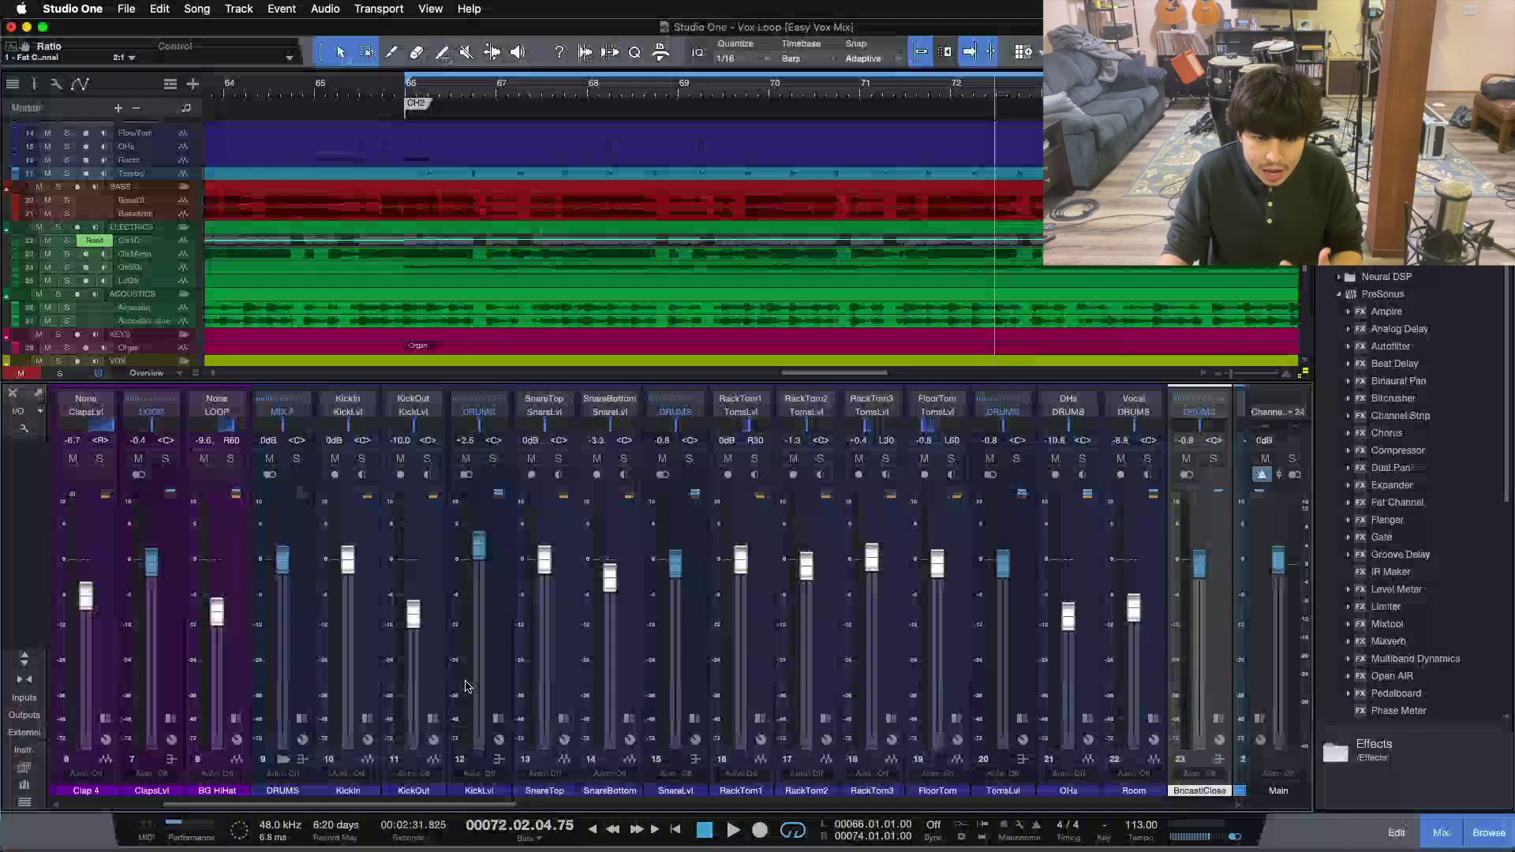
pyautogui.click(499, 720)
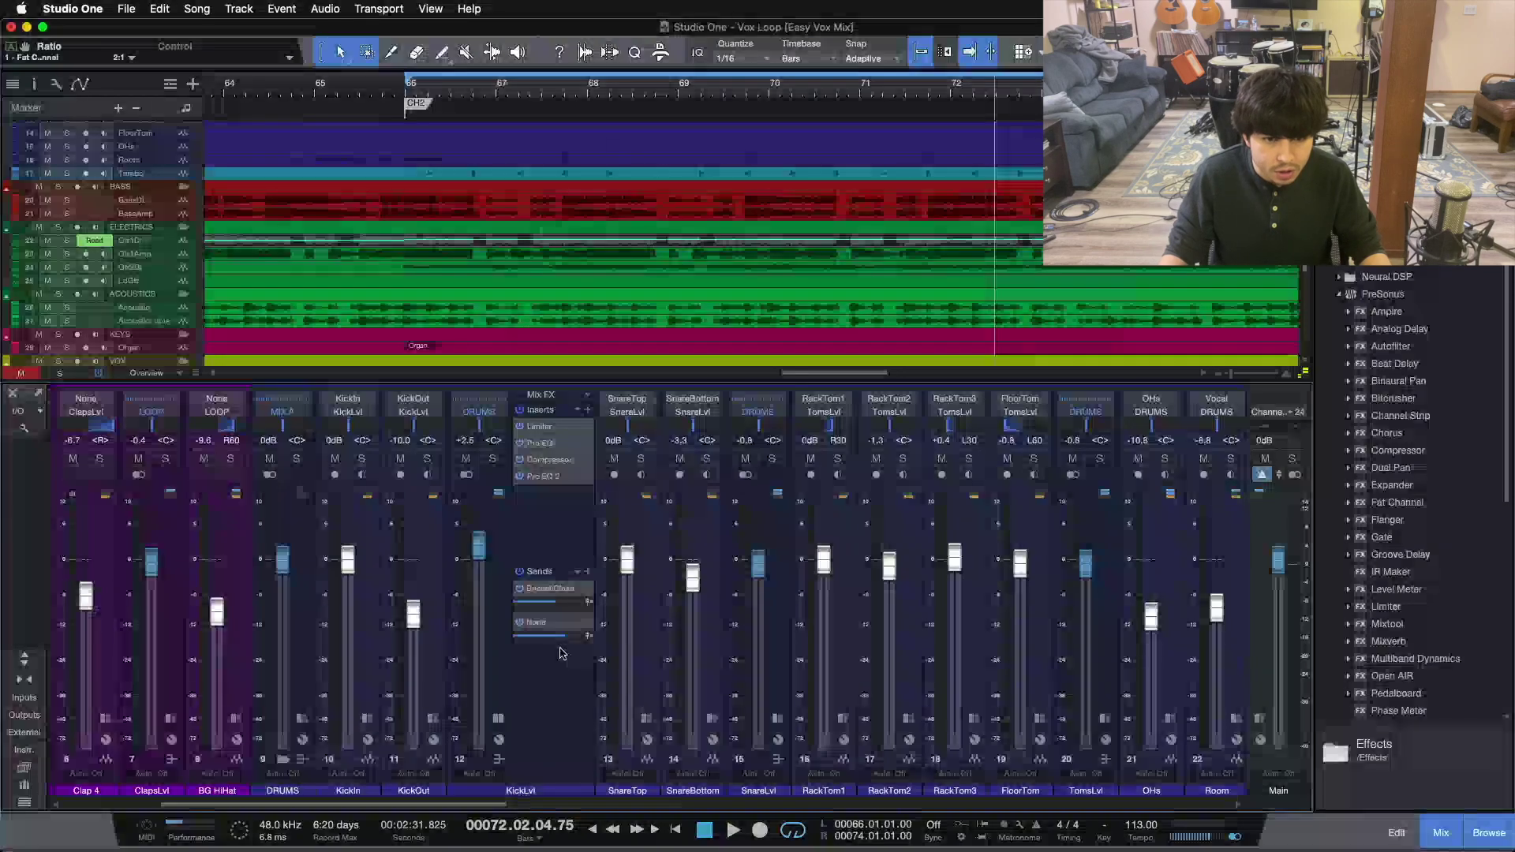
pyautogui.doubleClick(541, 444)
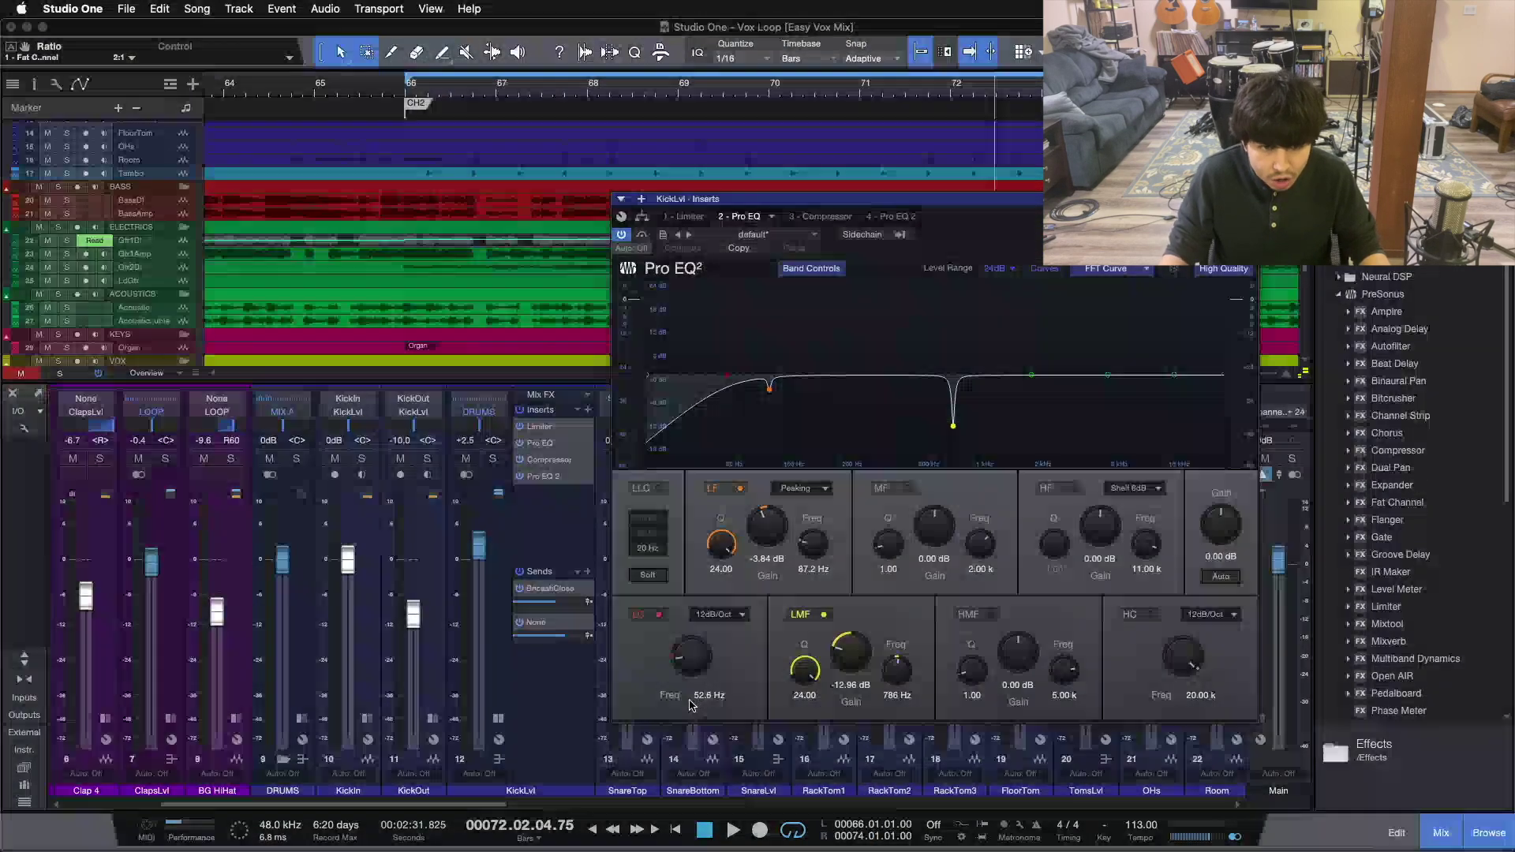
# - Expand the BASS bus inserts, view its first Pro EQ curve and close the plug-in window
pyautogui.moveTo(505, 806); pyautogui.dragTo(840, 805)
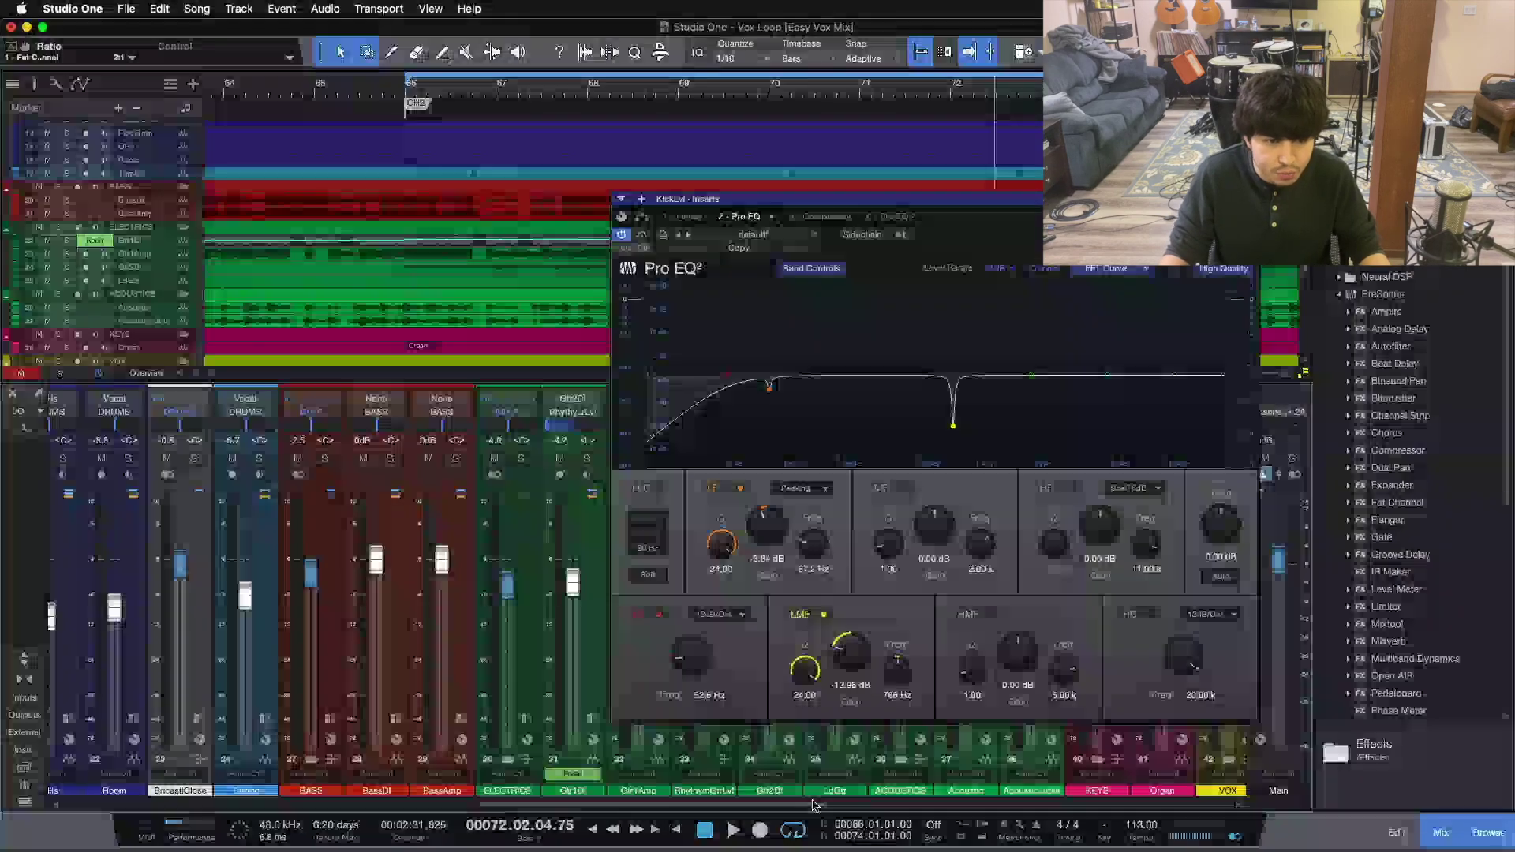
pyautogui.click(330, 719)
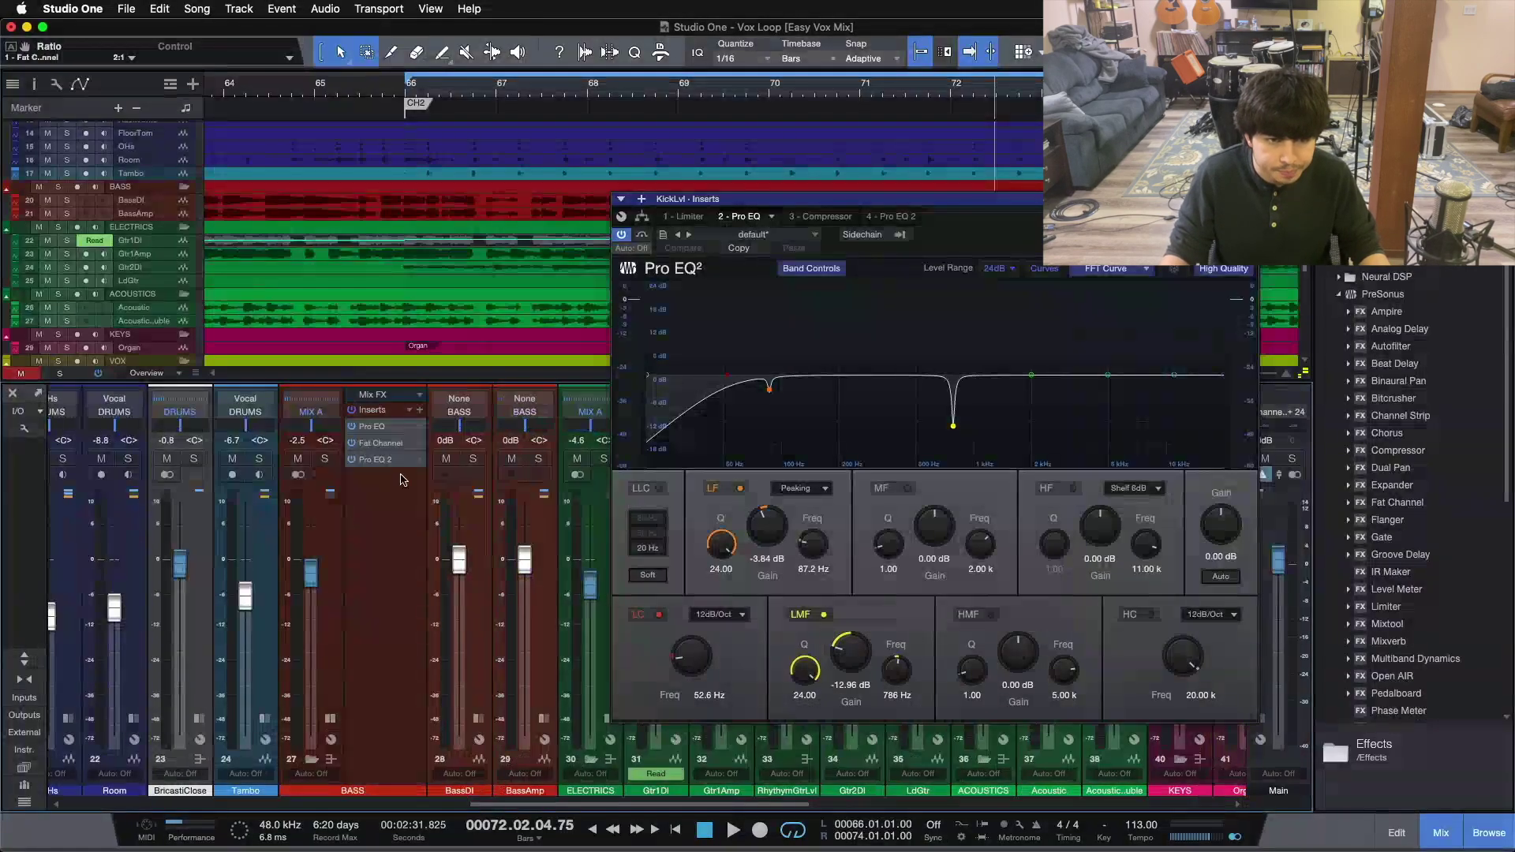
pyautogui.doubleClick(371, 427)
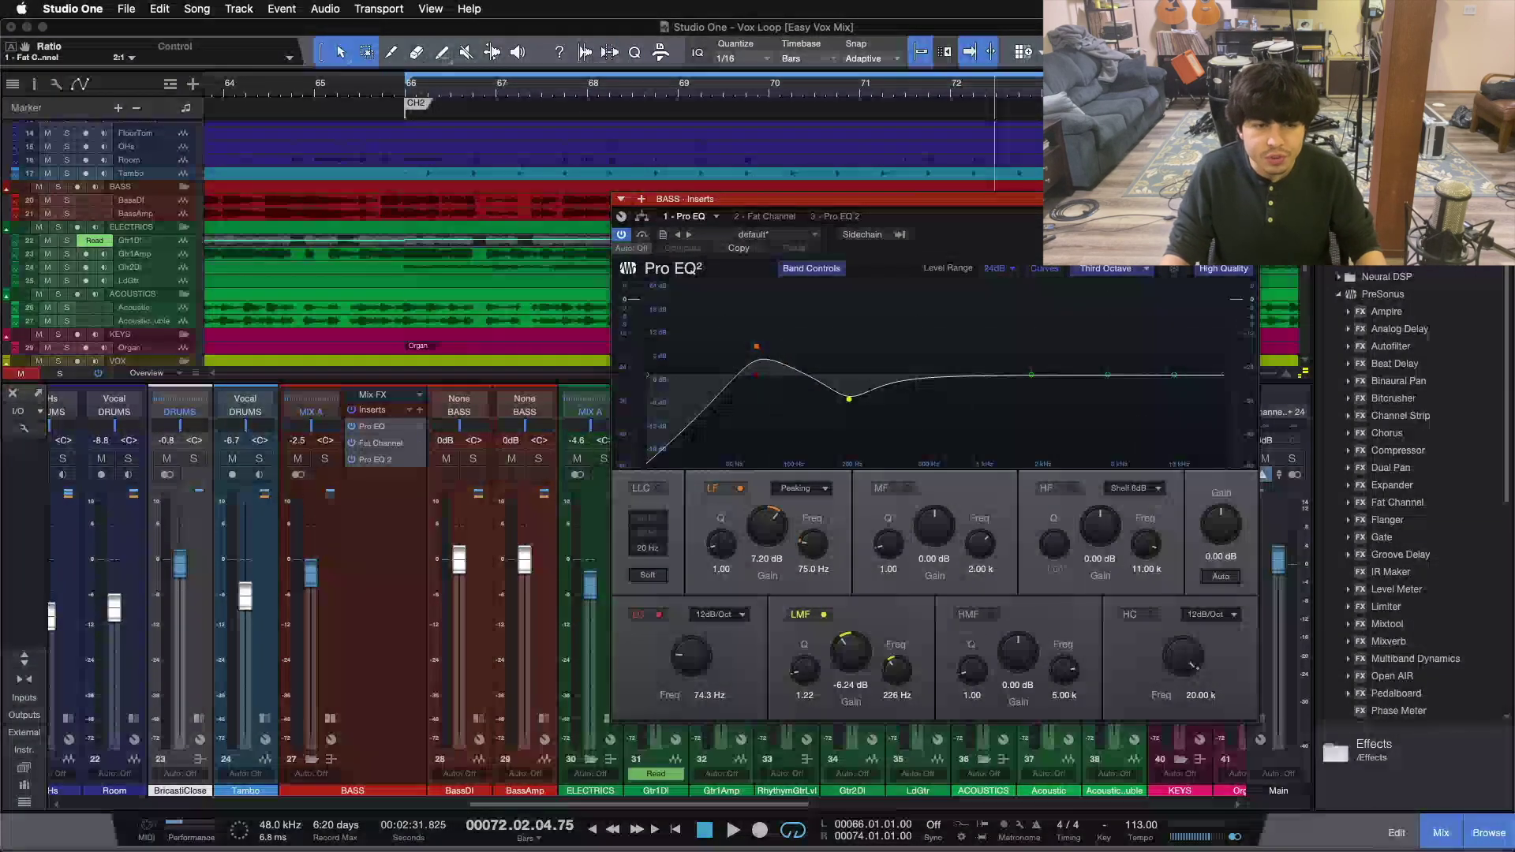
pyautogui.press('Escape')
pyautogui.click(394, 582)
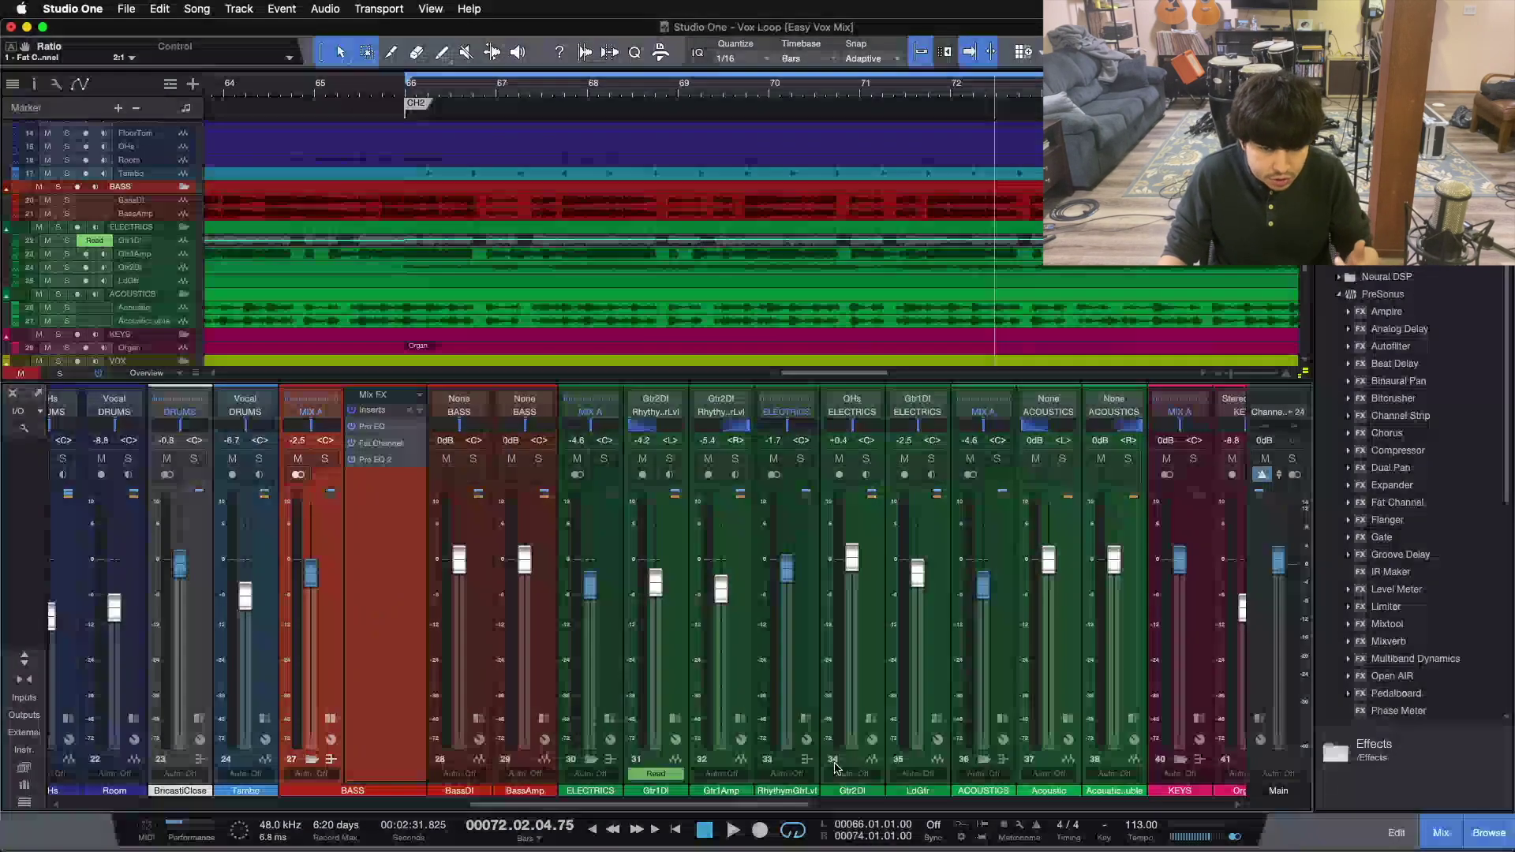
# - Solo the KickLvl channel and open its first Pro EQ
pyautogui.moveTo(770, 805); pyautogui.dragTo(514, 818)
pyautogui.click(293, 459)
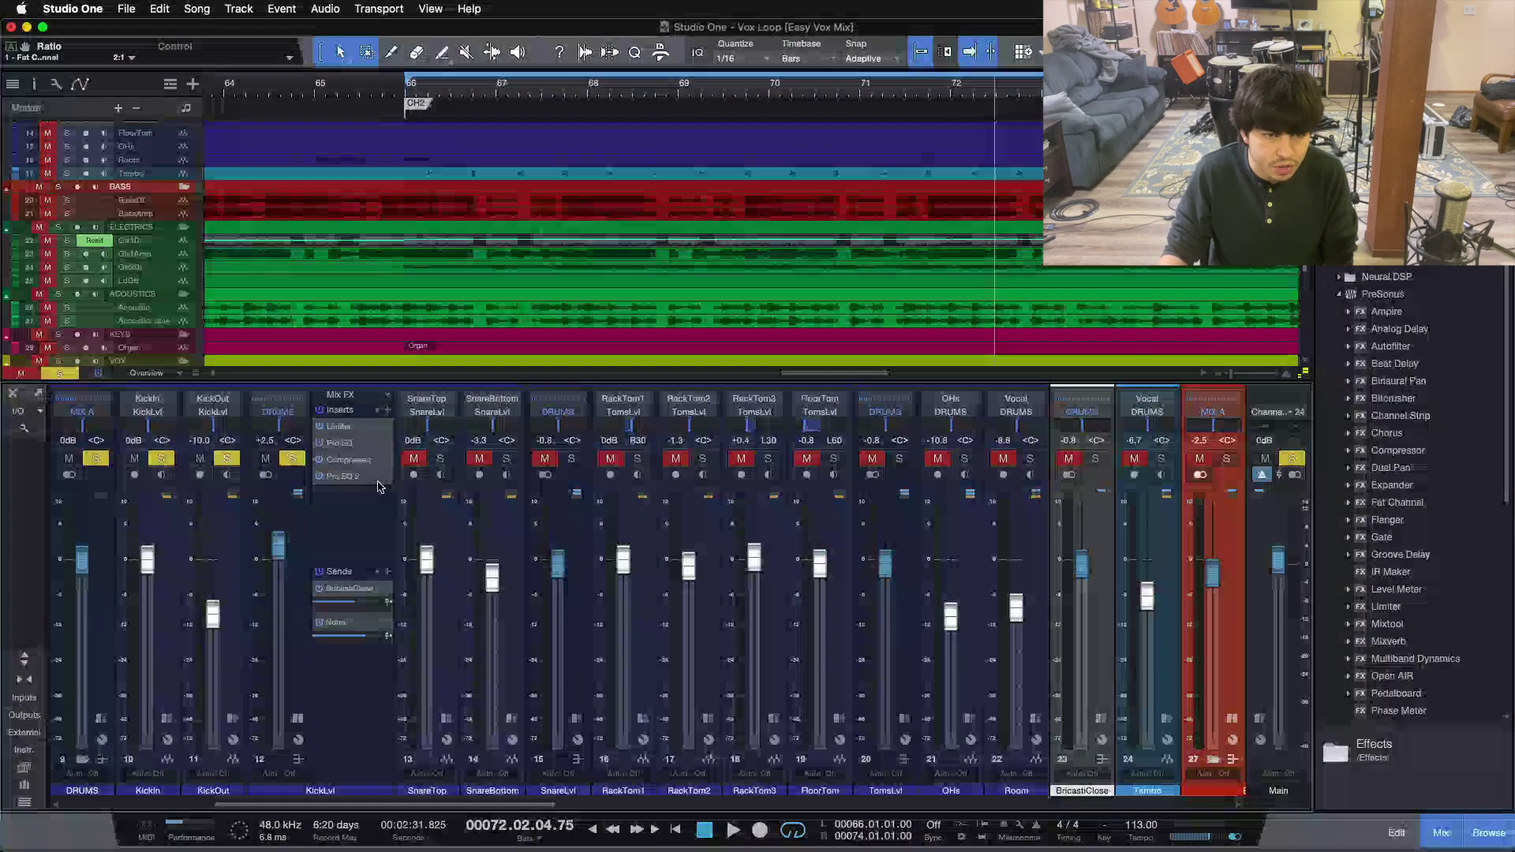
pyautogui.click(347, 443)
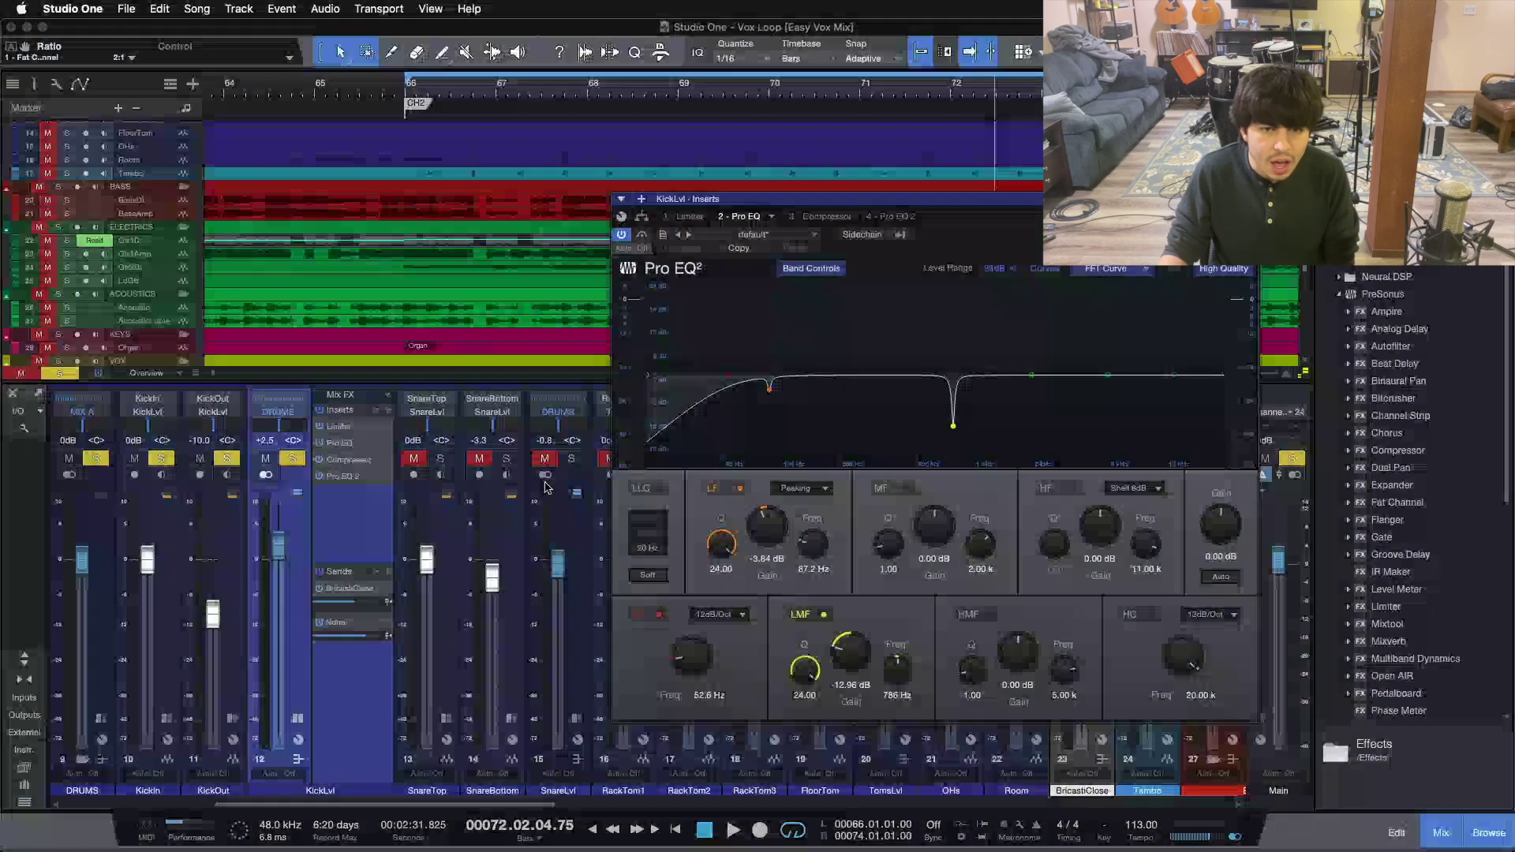
# - Play the soloed kick from the loop start and toggle the Pro EQ low cut to compare, leaving it on before stopping
pyautogui.press('space')
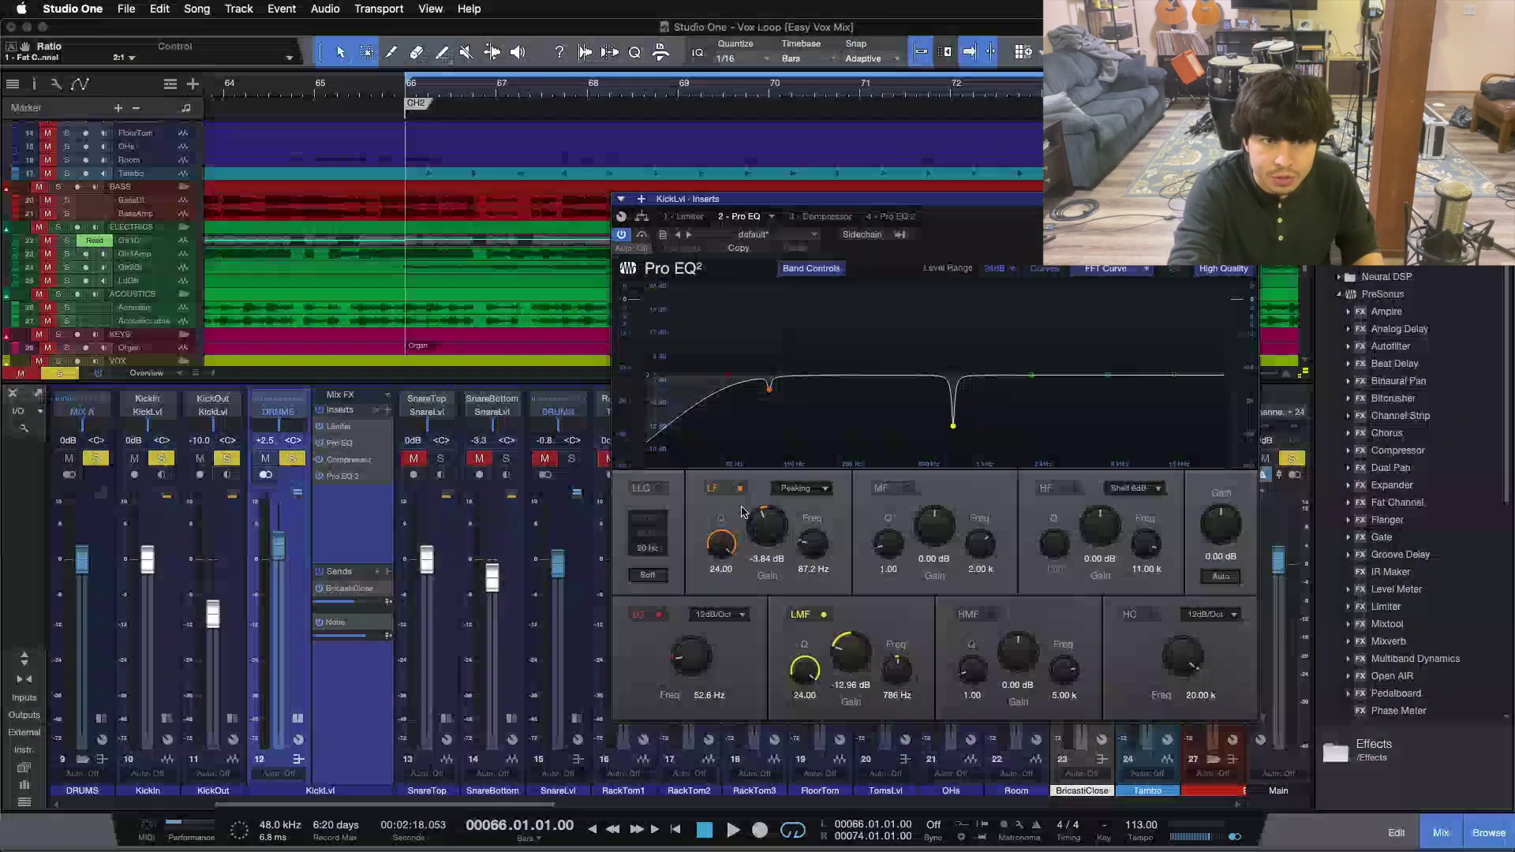
pyautogui.press('space')
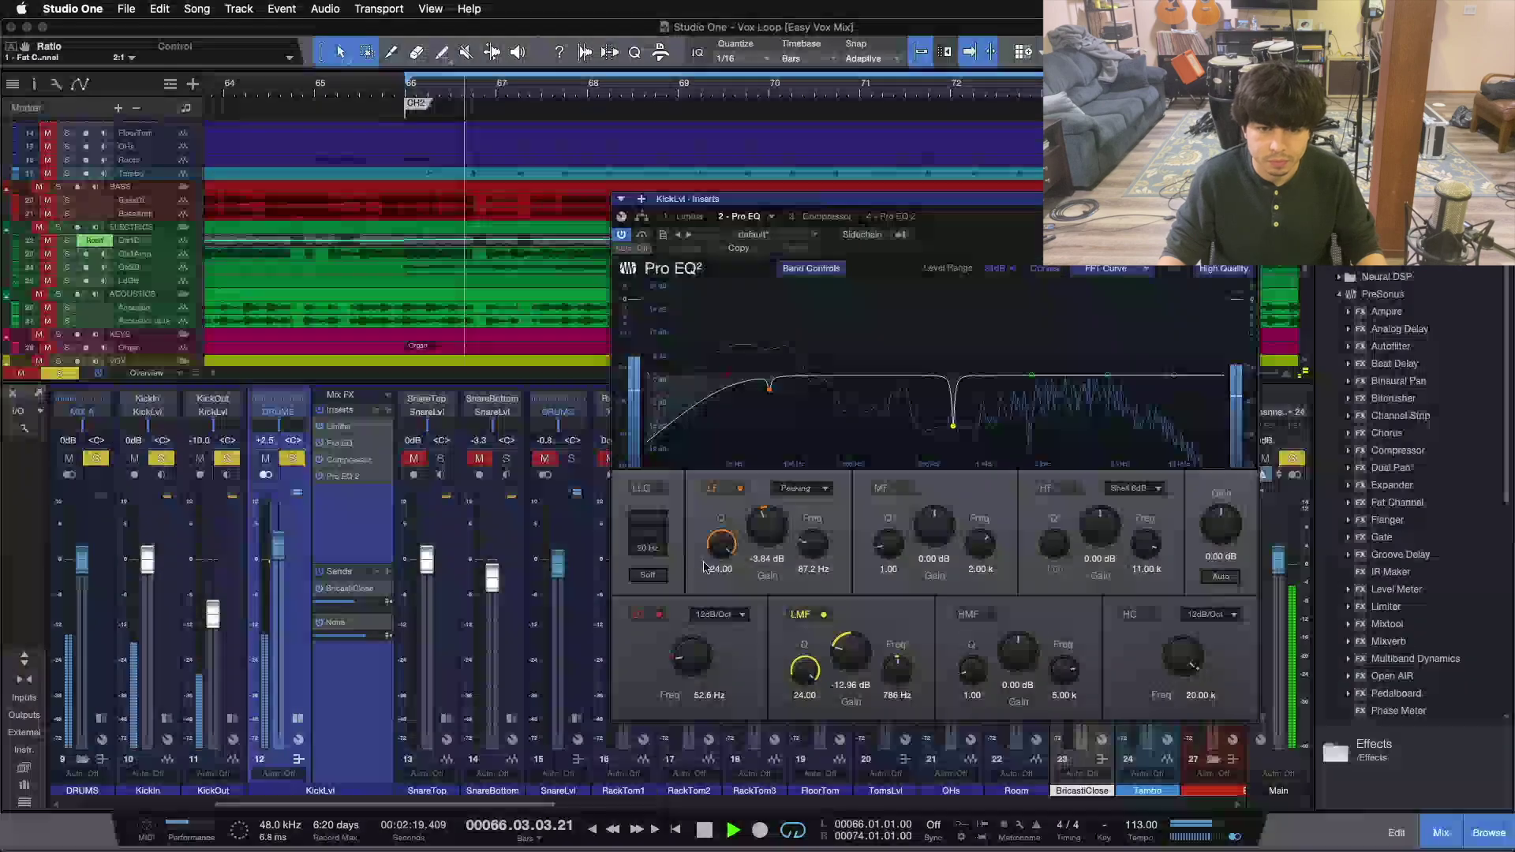
pyautogui.click(660, 616)
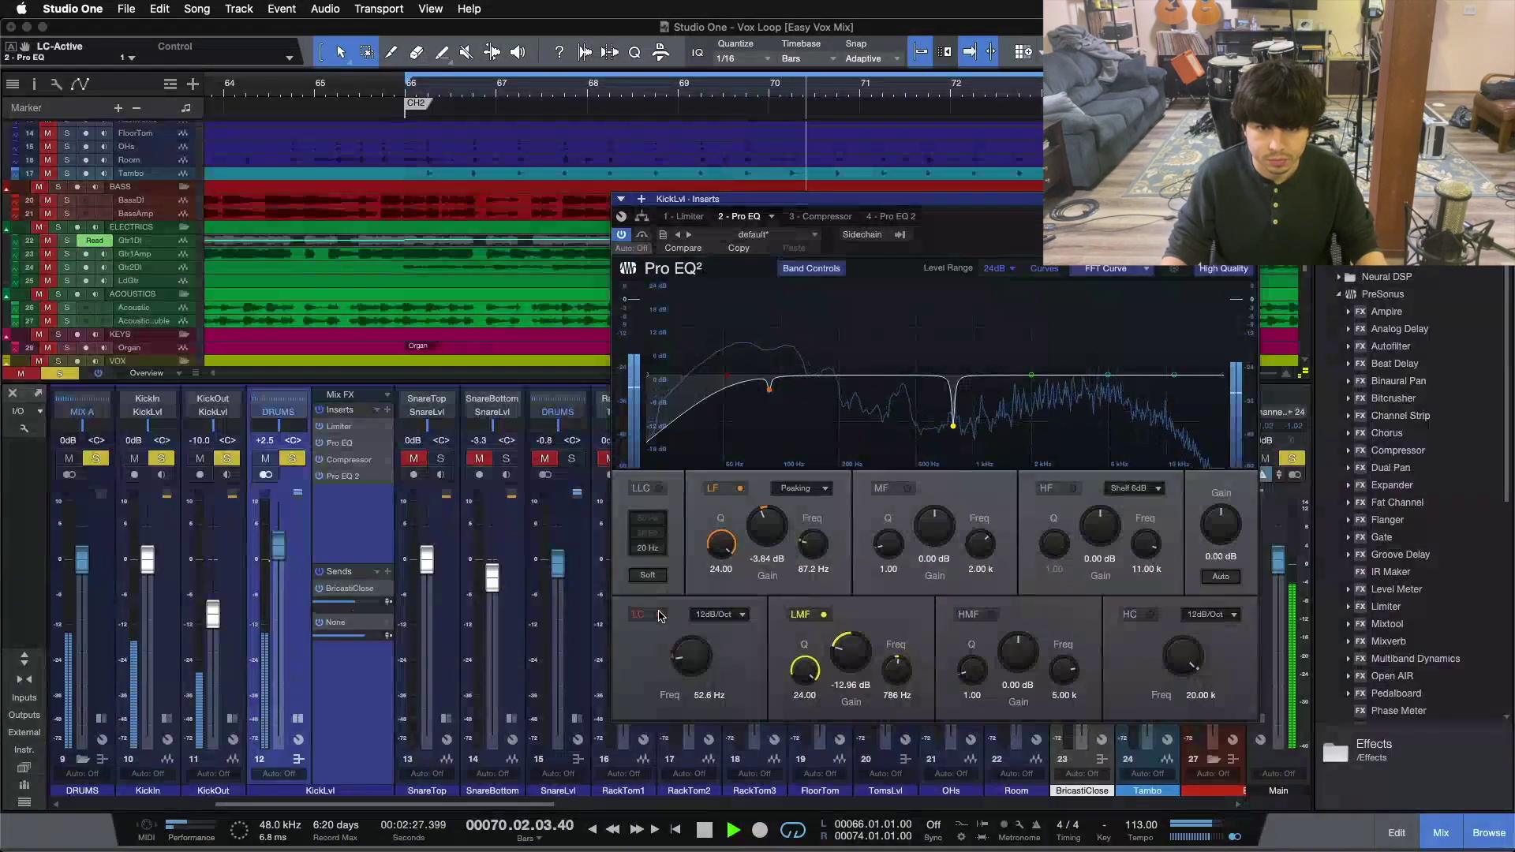
pyautogui.click(659, 616)
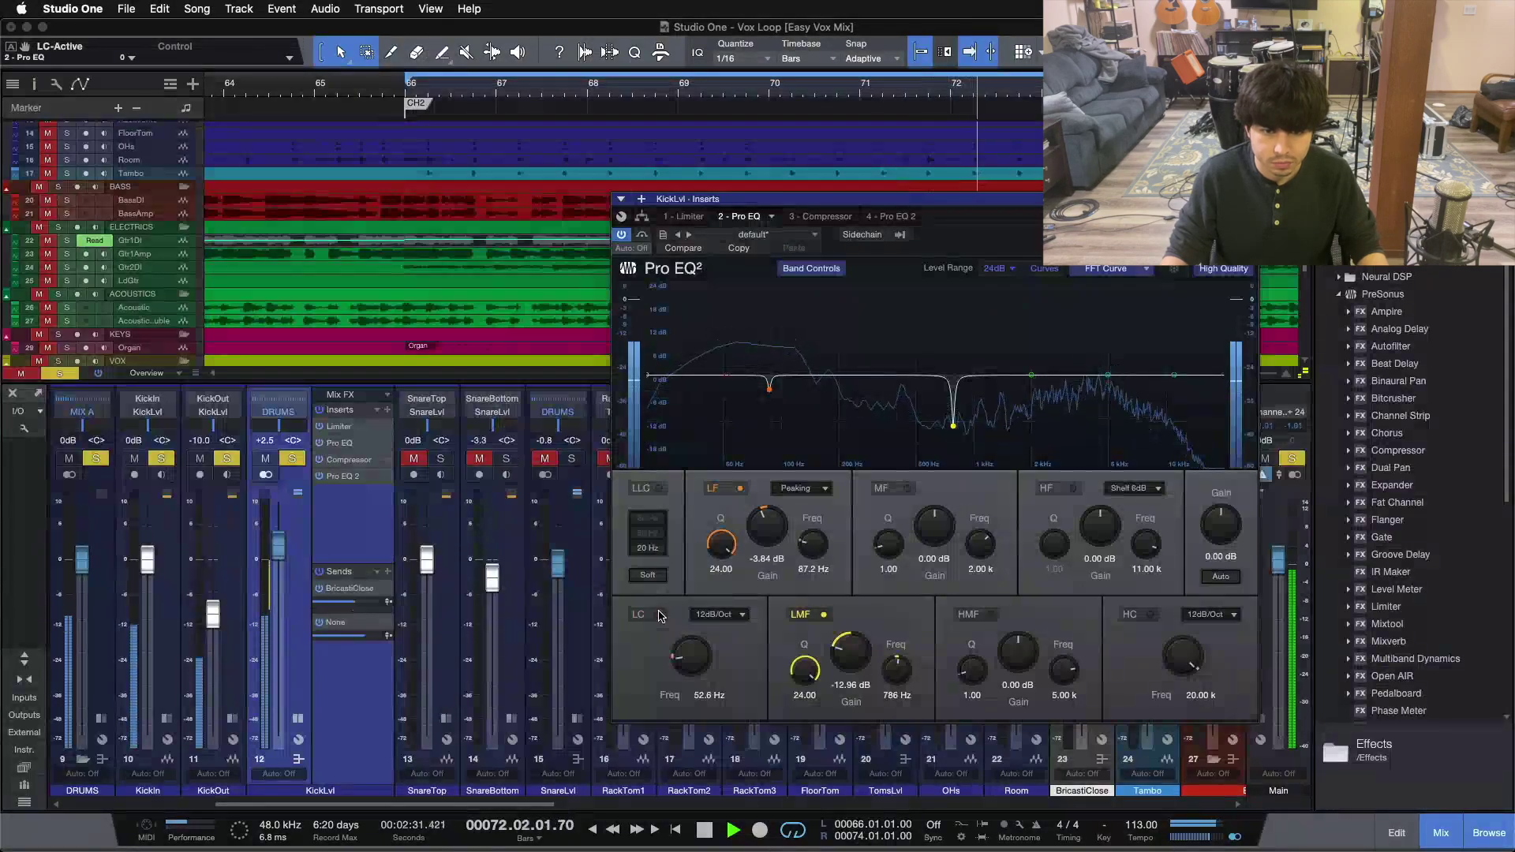
pyautogui.click(660, 615)
pyautogui.click(660, 615)
pyautogui.click(662, 614)
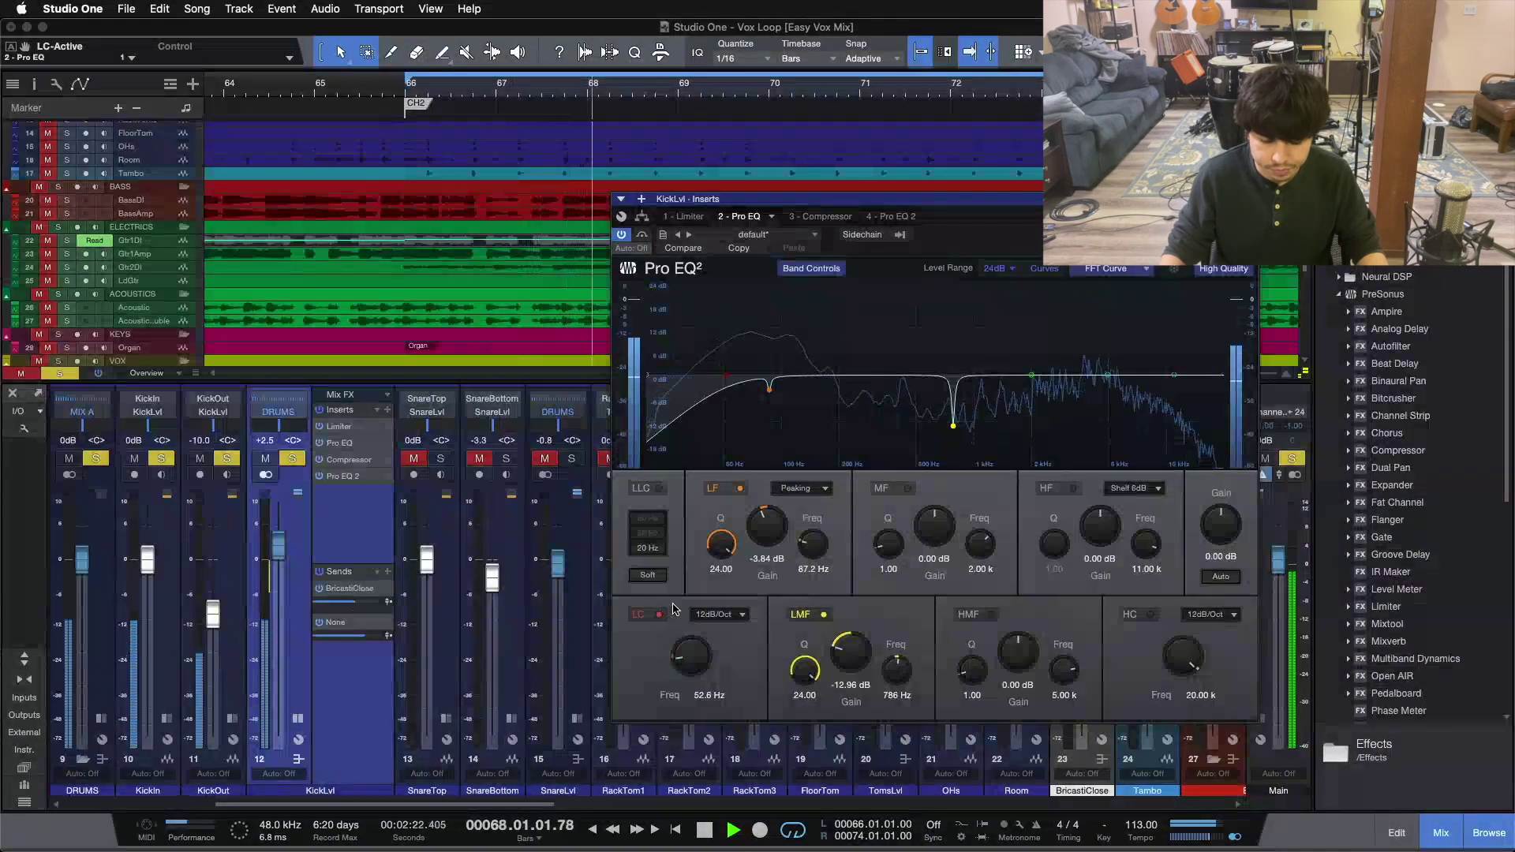
pyautogui.press('space')
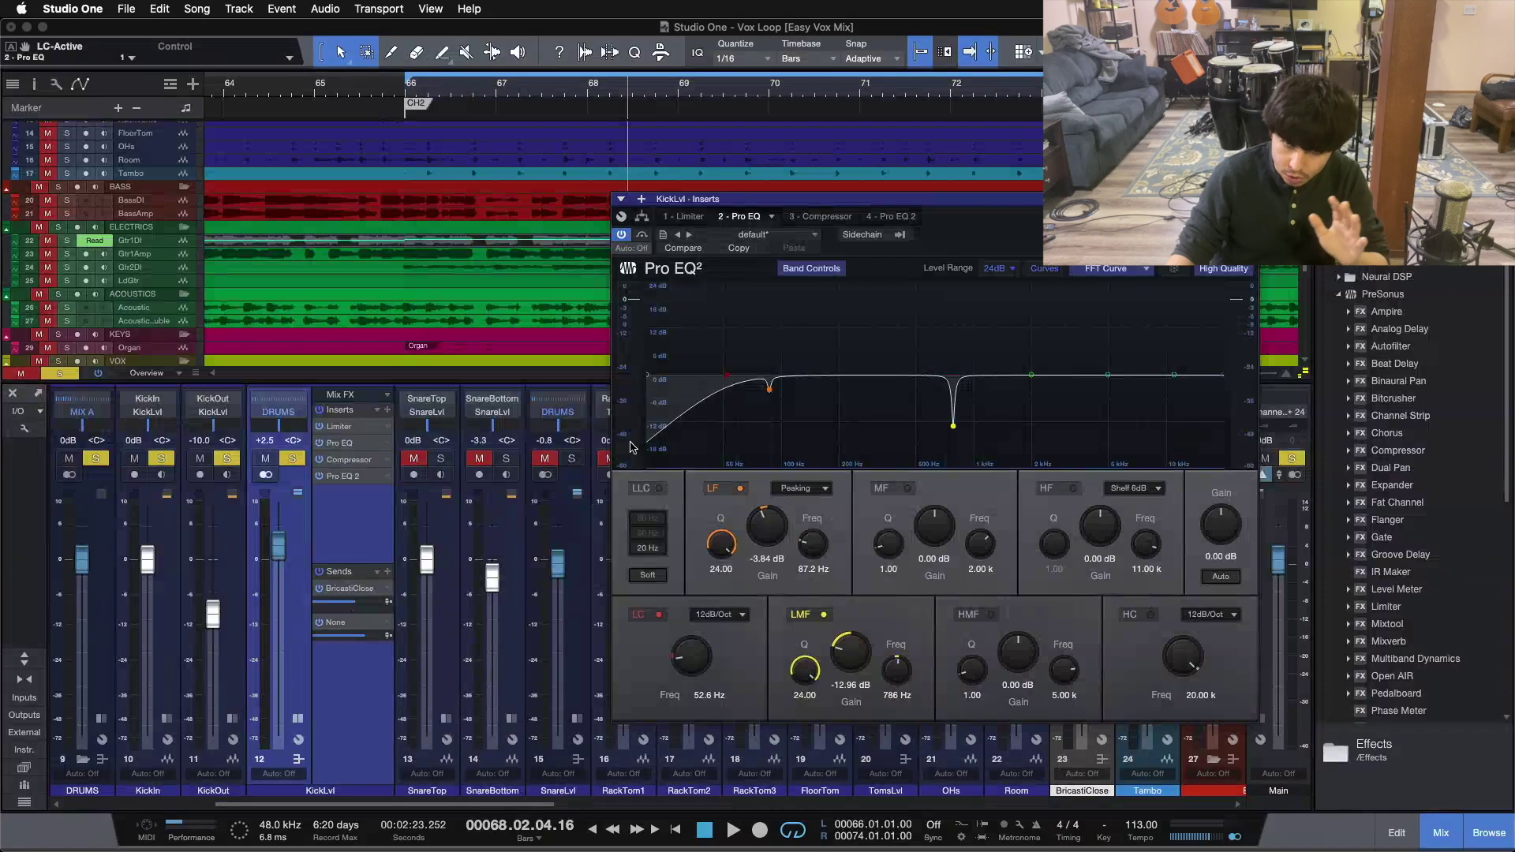
# - Compare the kick's Pro EQ 2 boosts with the first Pro EQ's cuts and close the plug-in window
pyautogui.click(899, 217)
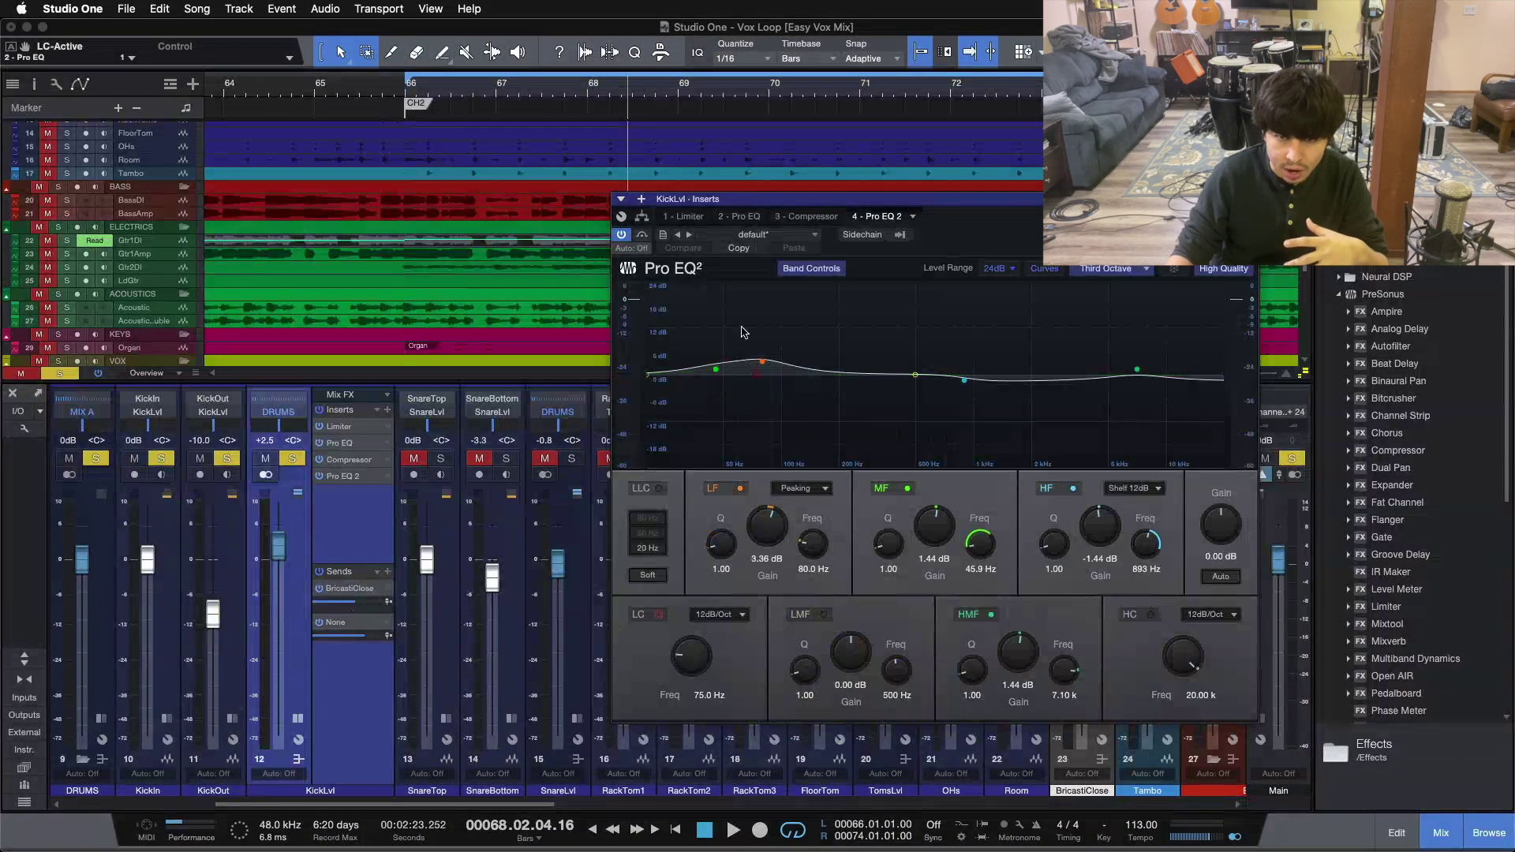
pyautogui.click(758, 218)
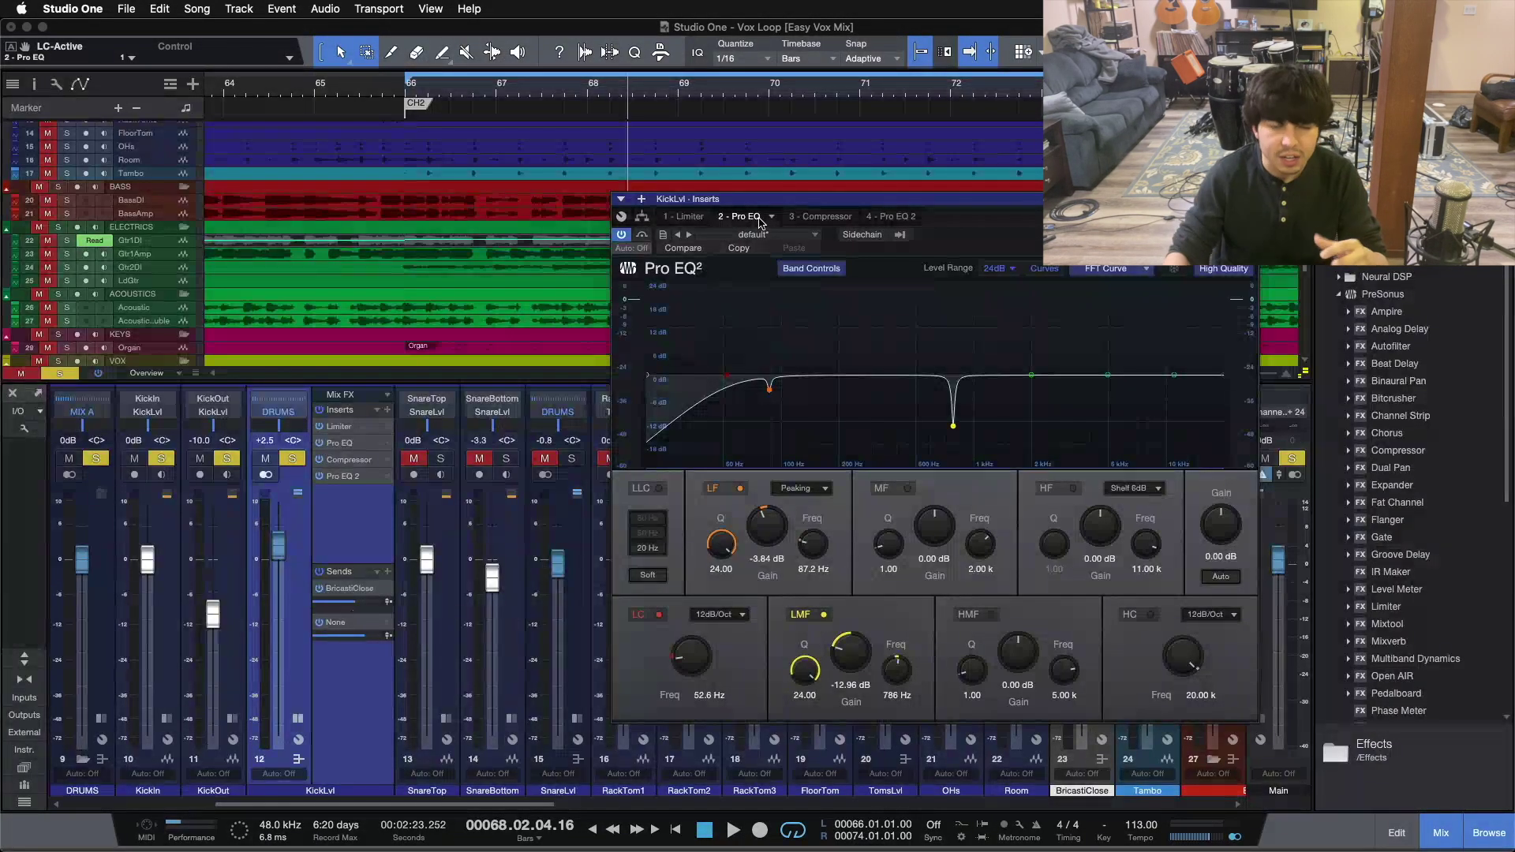
pyautogui.click(875, 217)
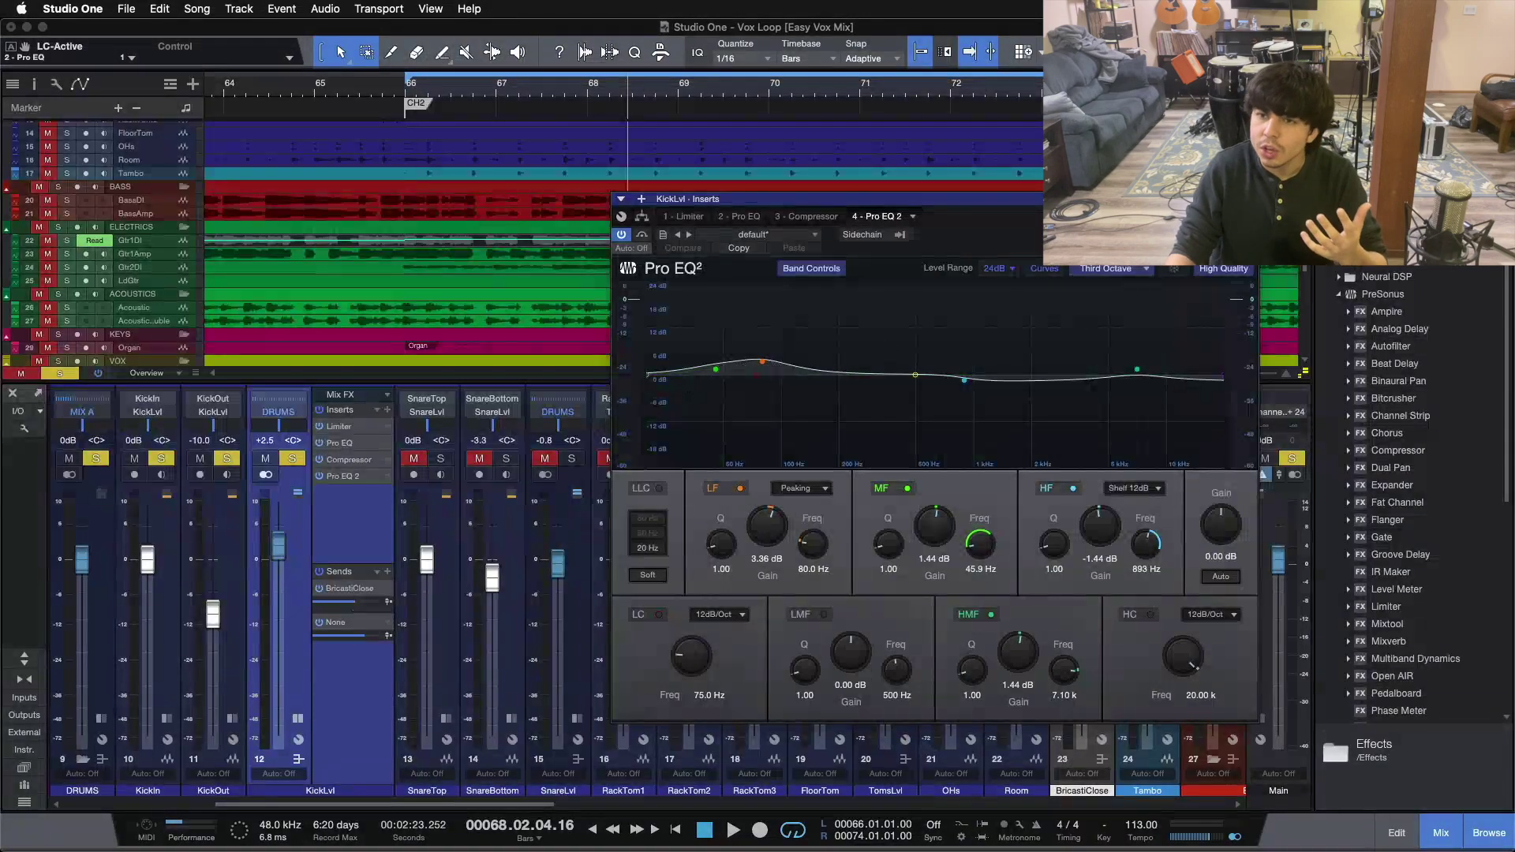
pyautogui.click(1249, 199)
# - Collapse the KickLvl inserts, unsolo the channel and bring the BASS bus into view in the mixer
pyautogui.doubleClick(293, 717)
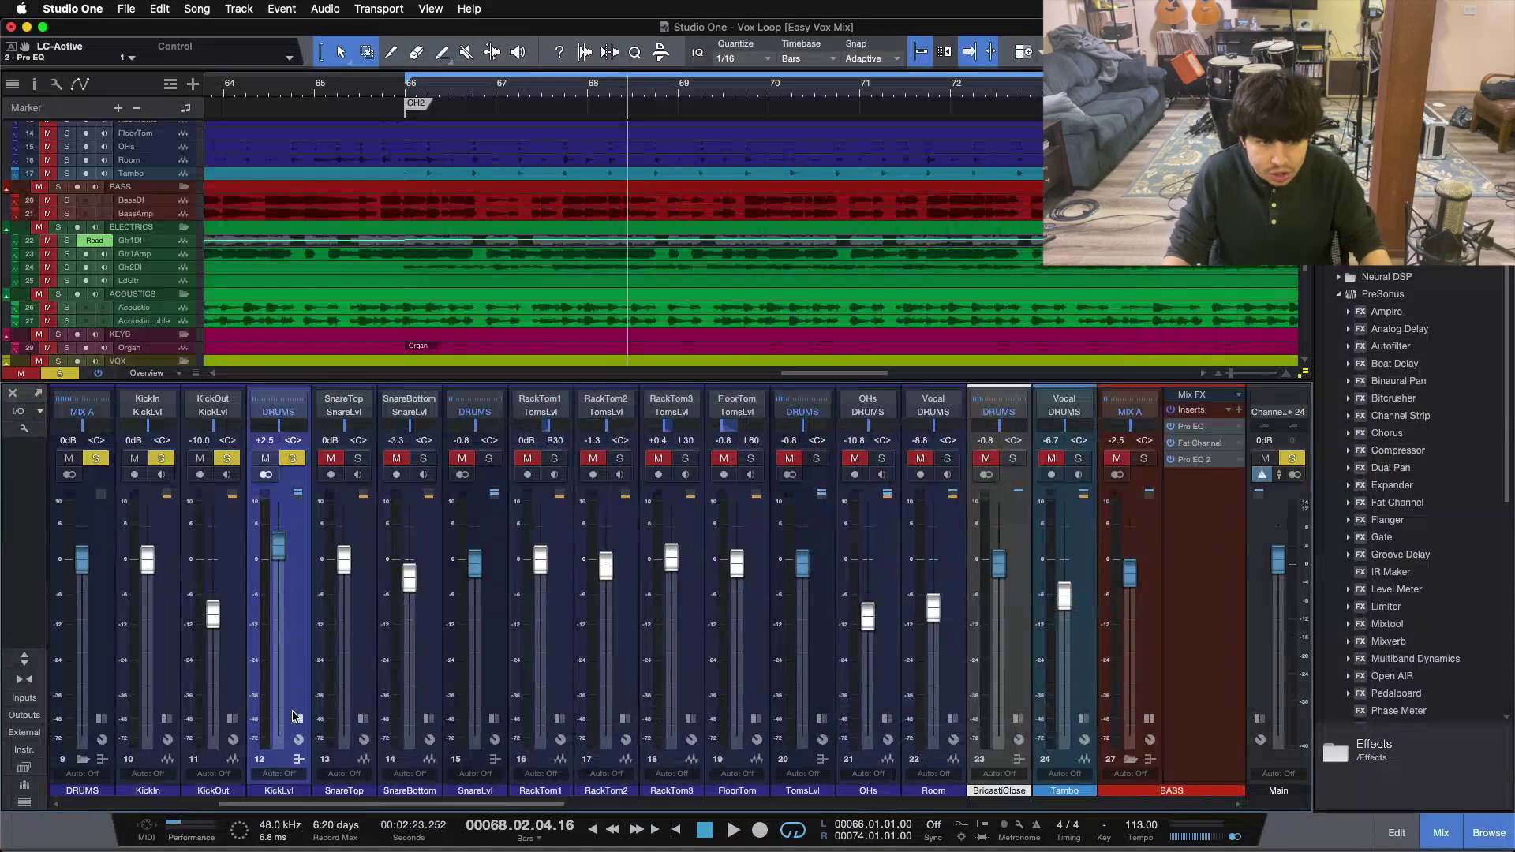
pyautogui.press('s')
pyautogui.moveTo(448, 804); pyautogui.dragTo(656, 798)
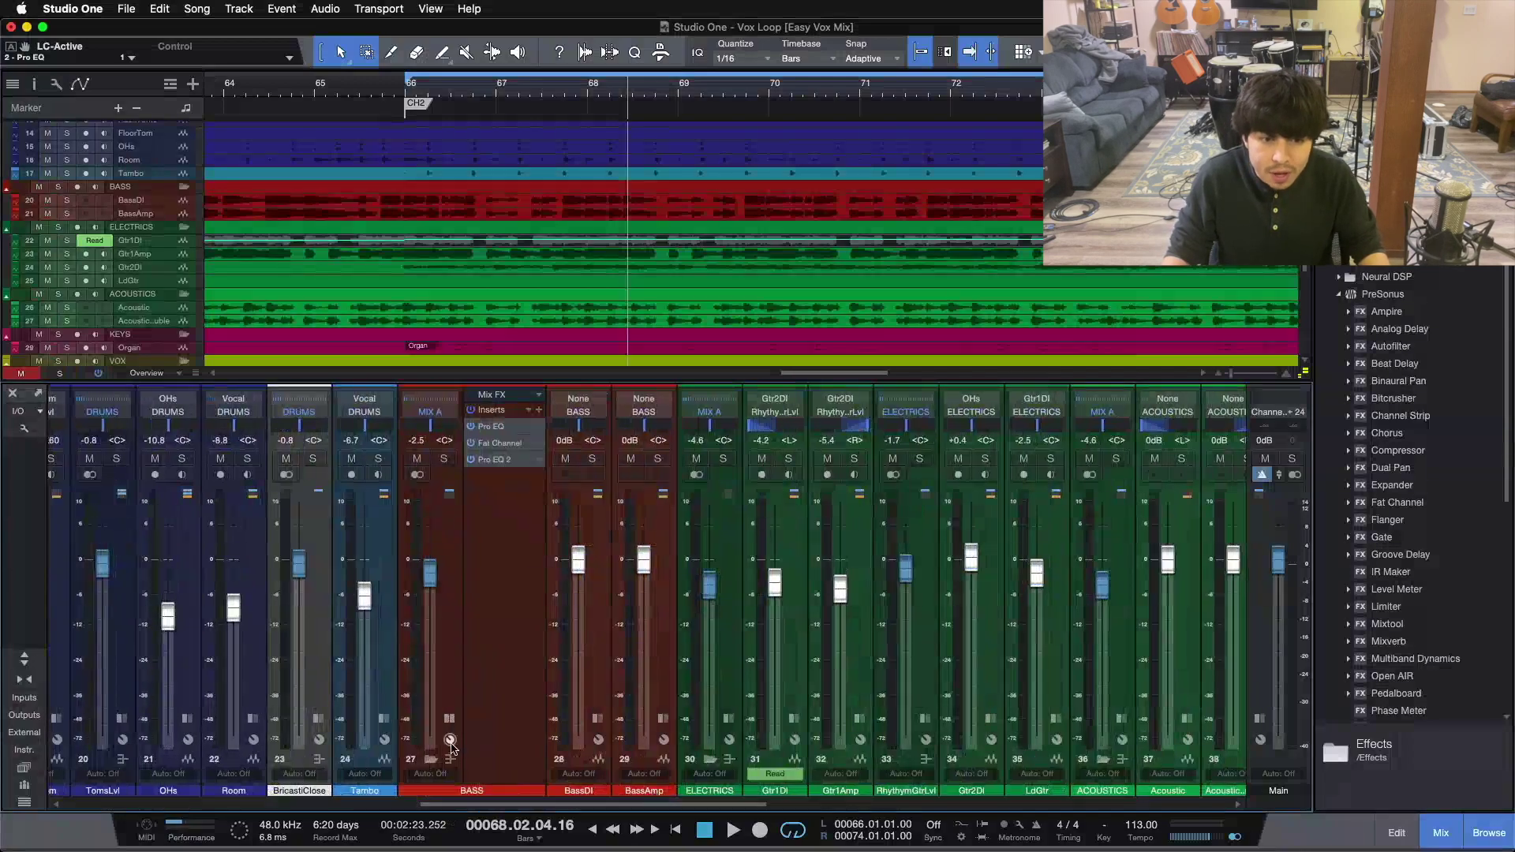
# - Expand the Organ channel's inserts, open its Pro EQ clear of the channel strip and solo the Organ
pyautogui.hscroll(5, 643, 798)
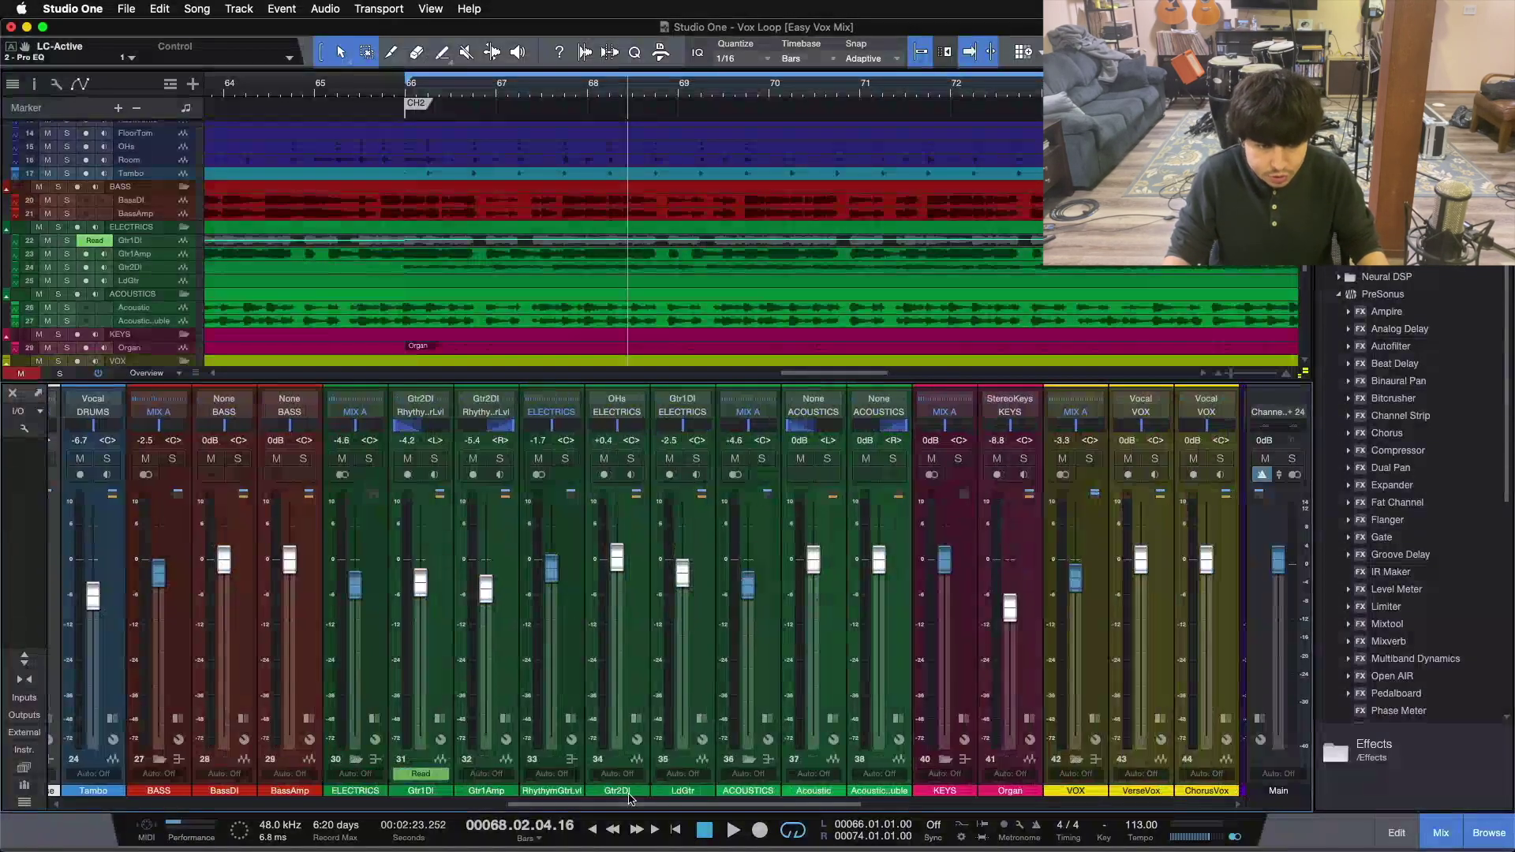
pyautogui.doubleClick(1019, 727)
pyautogui.click(1081, 414)
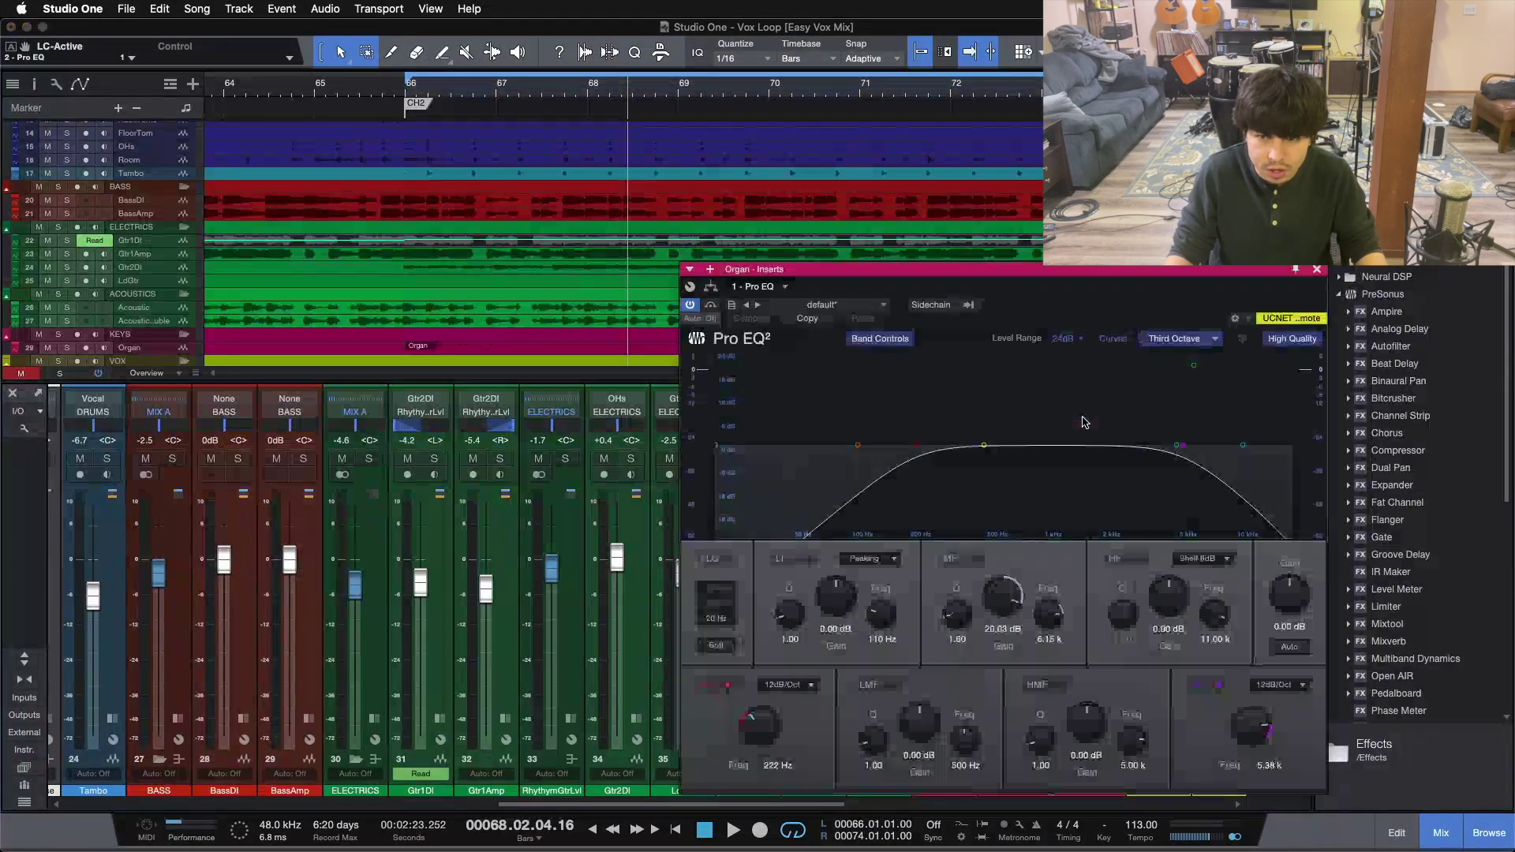
pyautogui.click(809, 558)
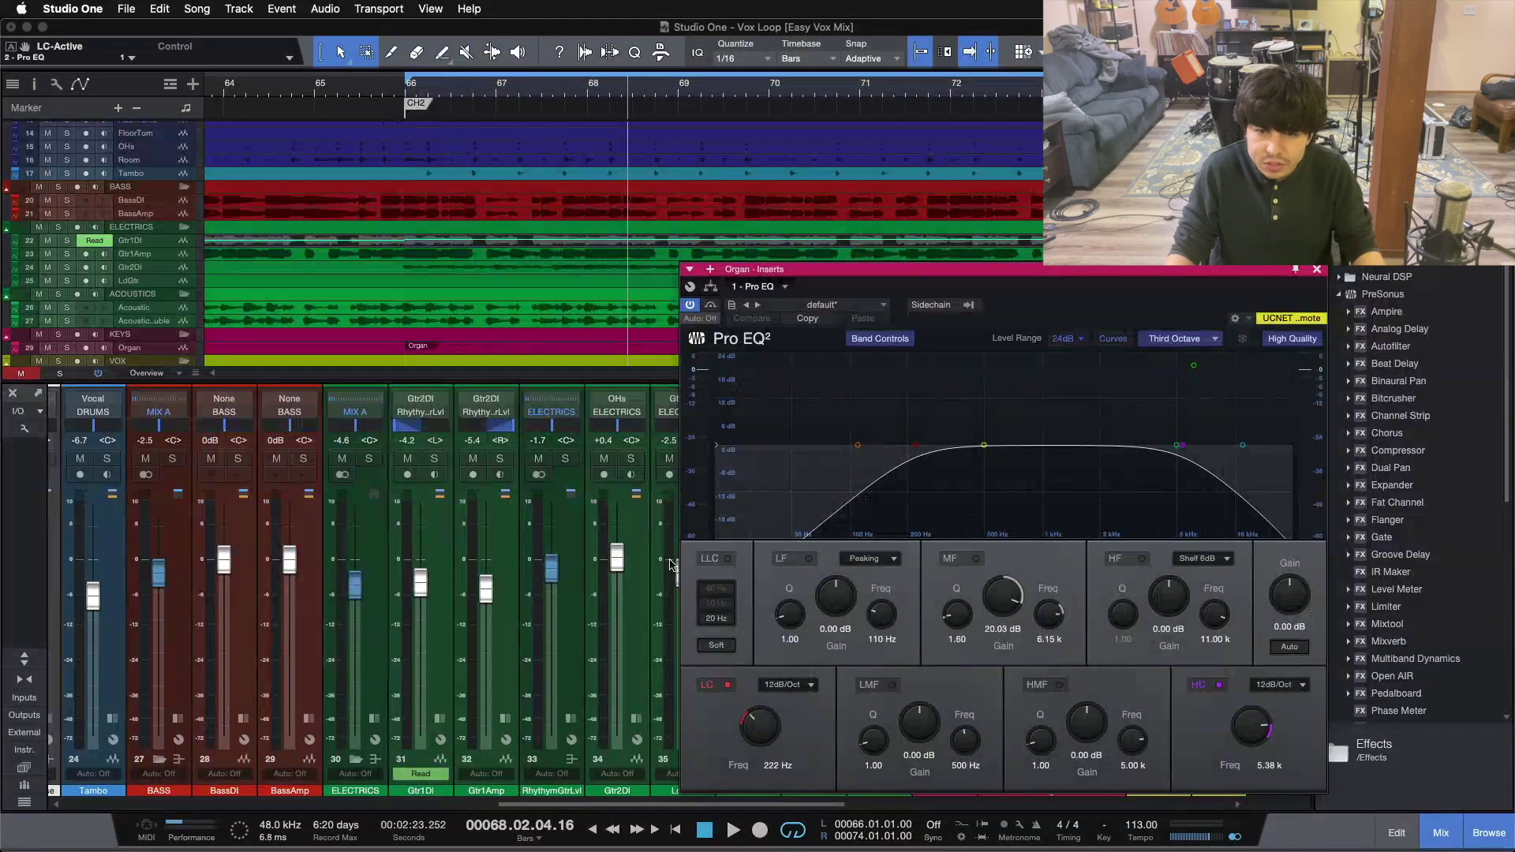
pyautogui.moveTo(1135, 304); pyautogui.dragTo(654, 278)
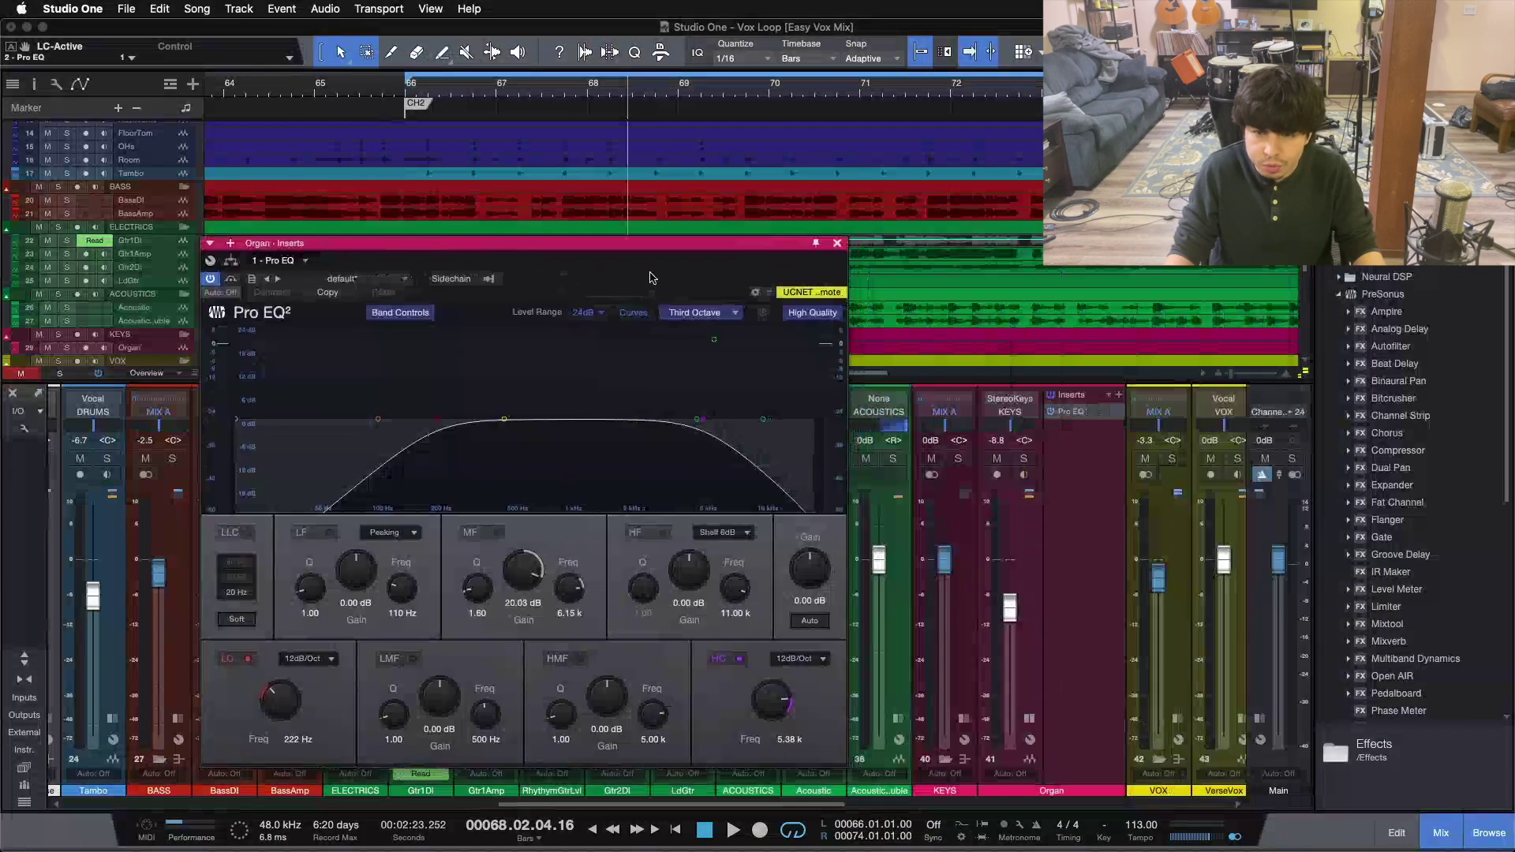
pyautogui.click(1024, 459)
# - Play the soloed organ from the loop start and toggle the 222 Hz low cut to compare, leaving it on before stopping
pyautogui.press('space')
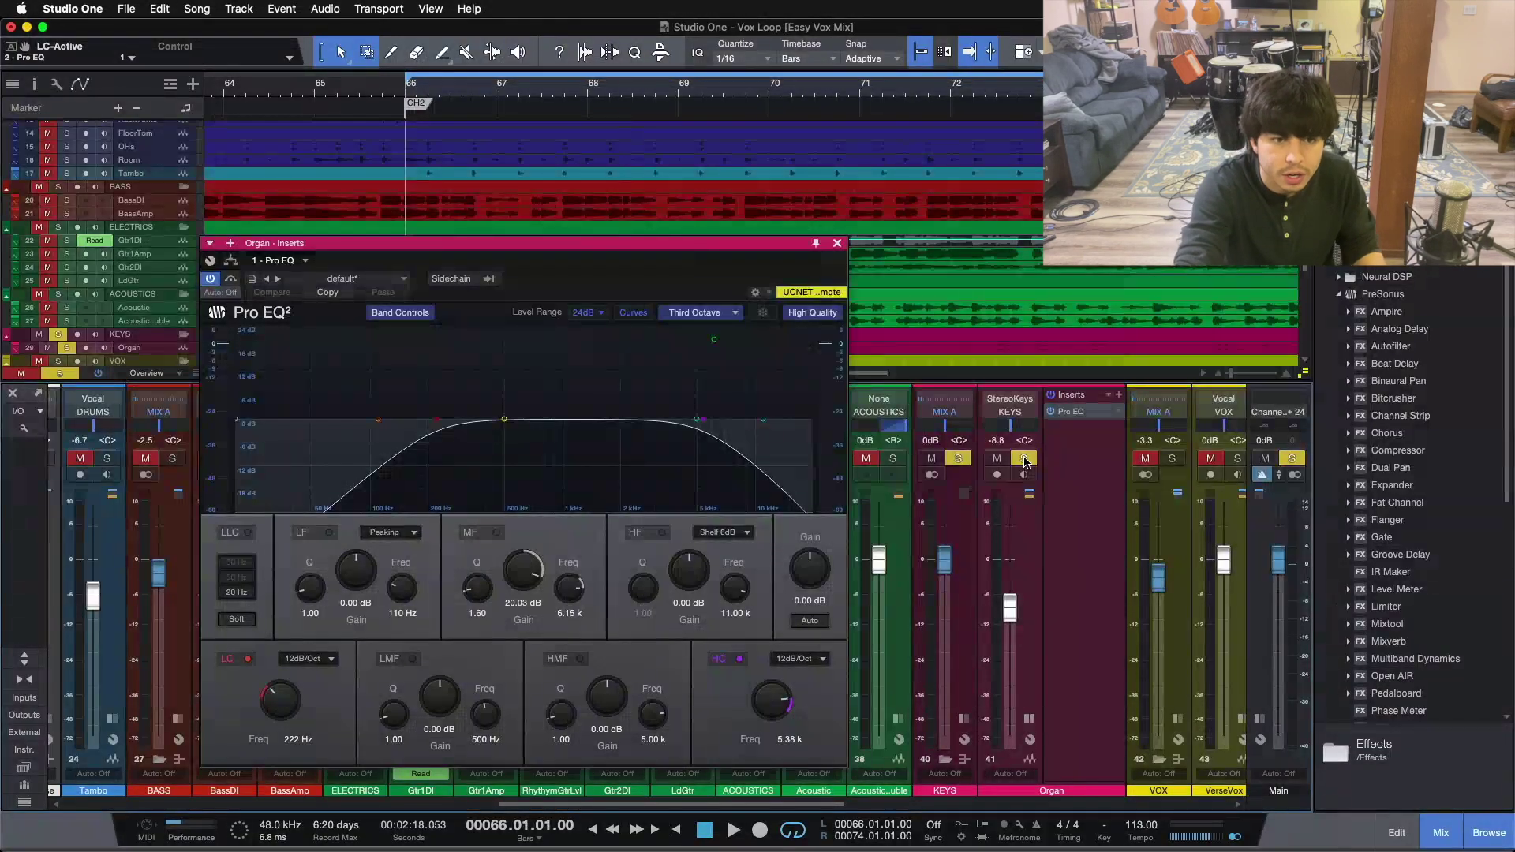
pyautogui.press('space')
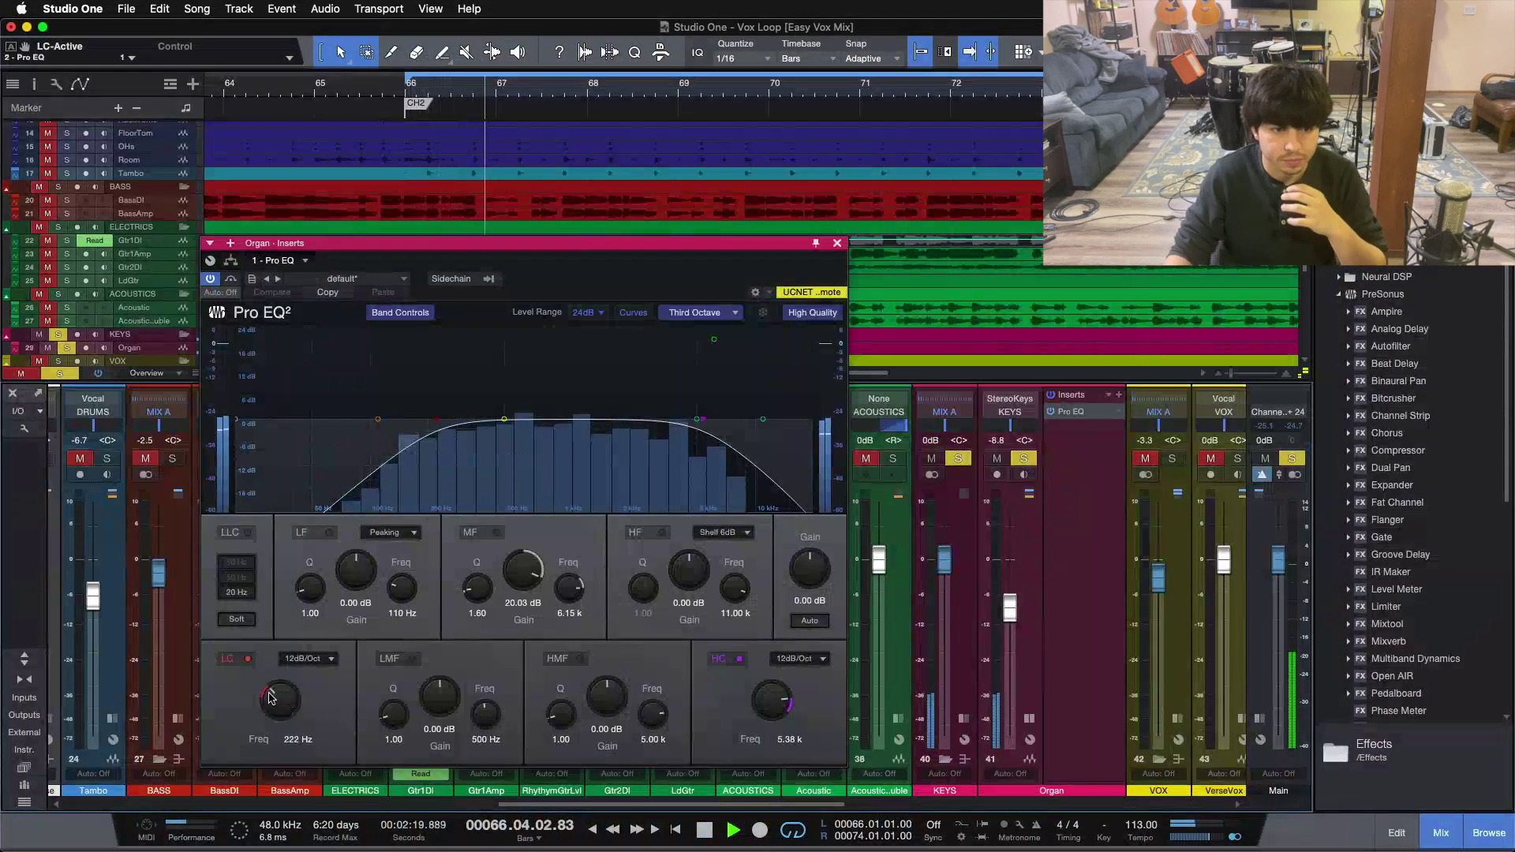
pyautogui.click(247, 660)
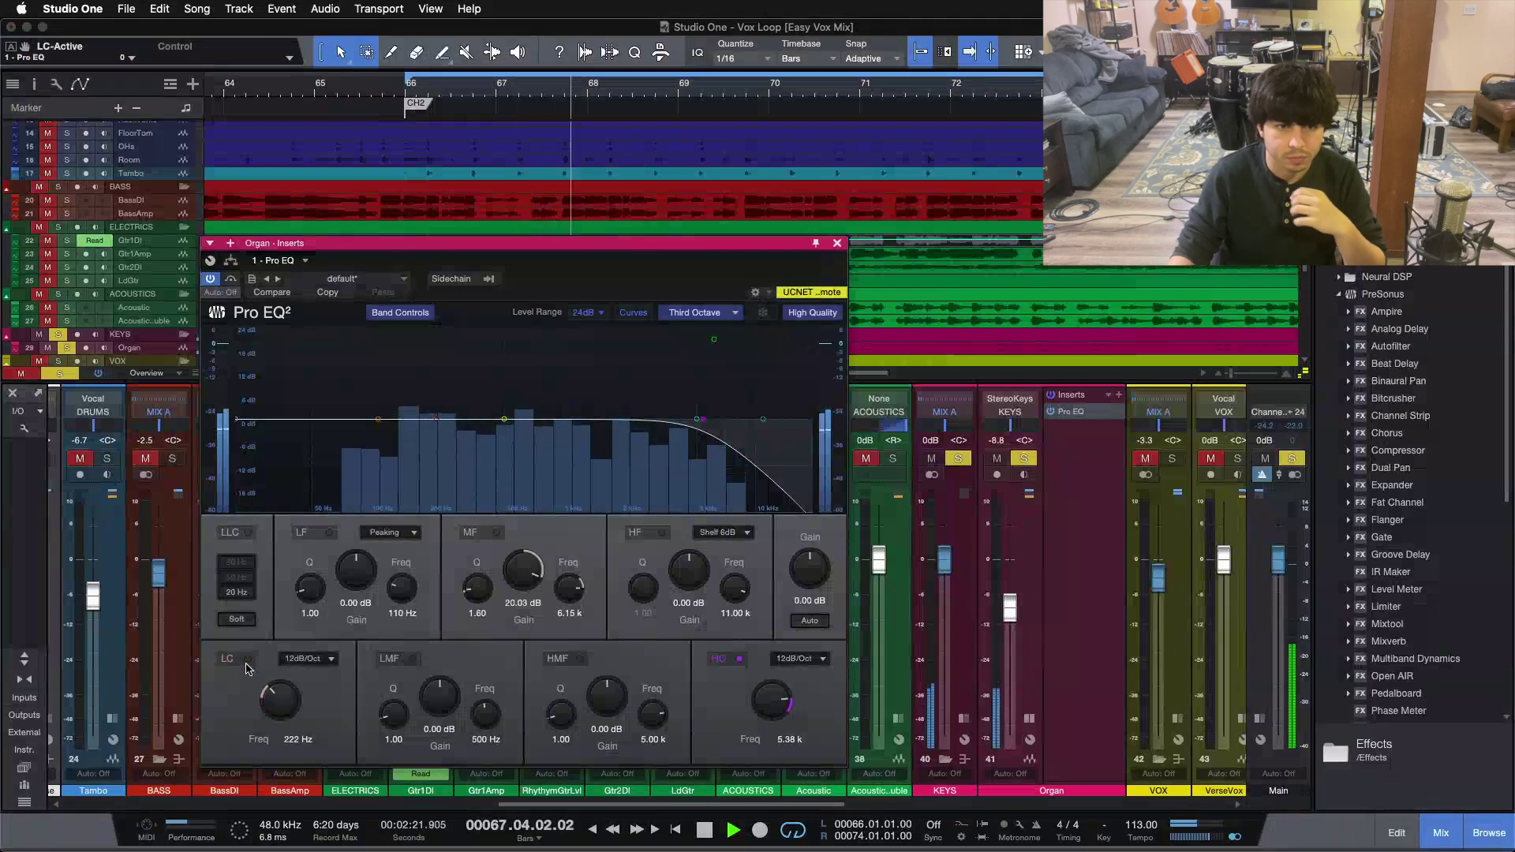
pyautogui.click(247, 659)
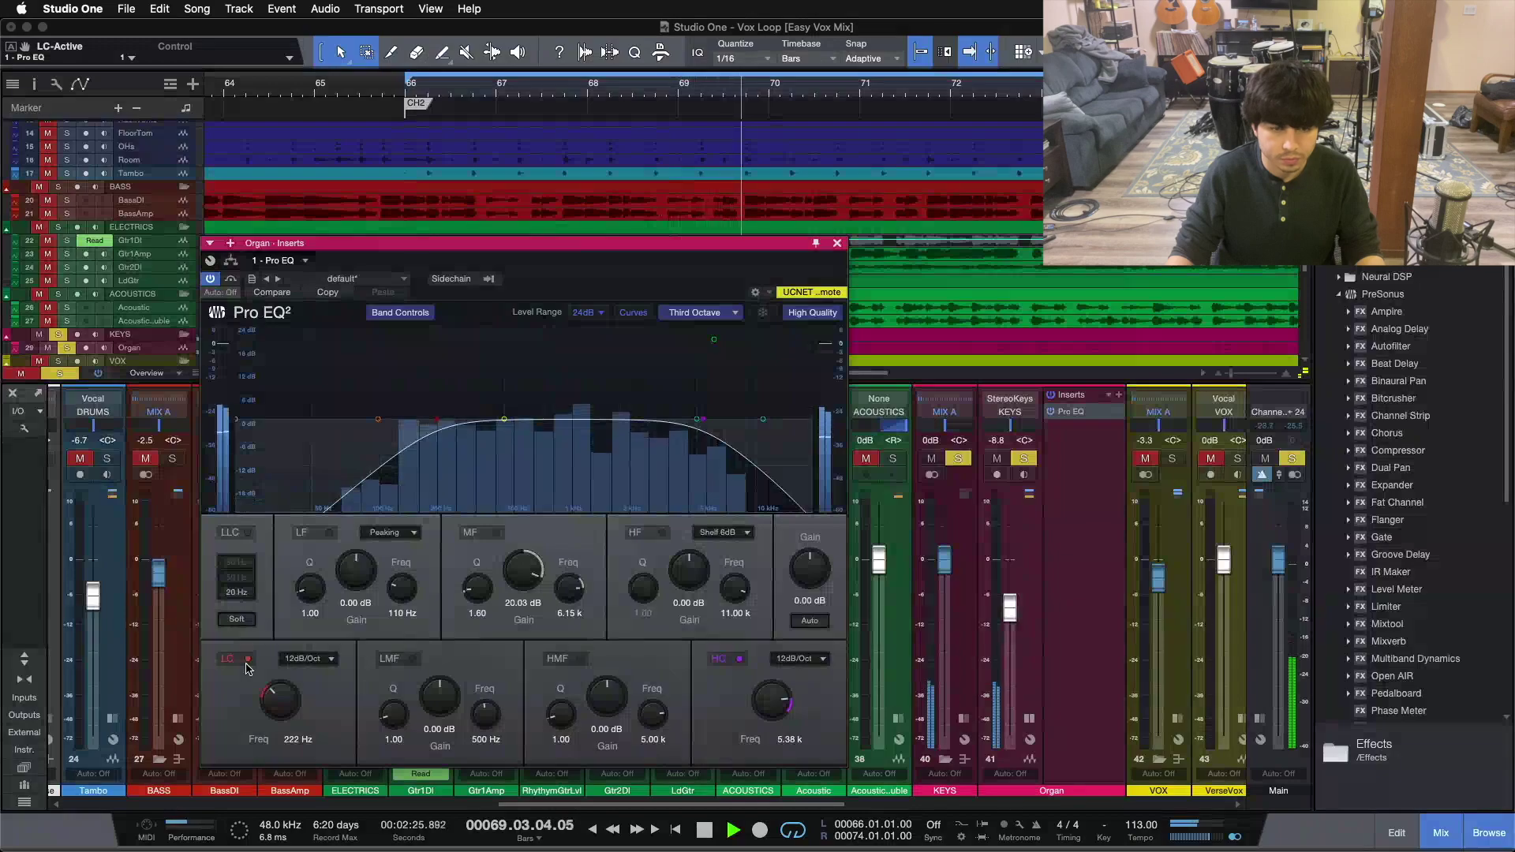
pyautogui.click(246, 665)
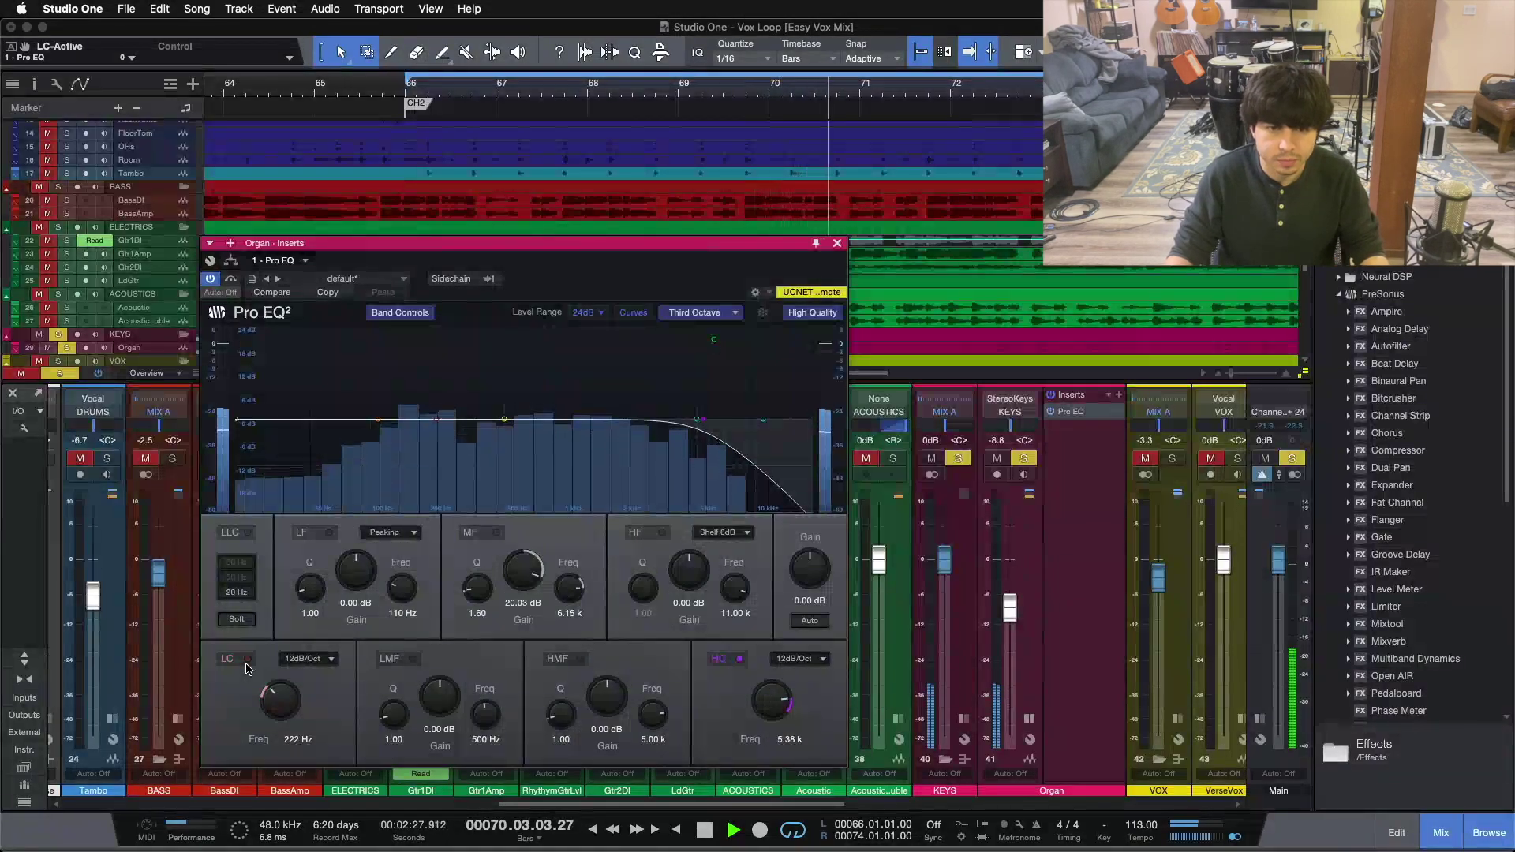
pyautogui.click(246, 666)
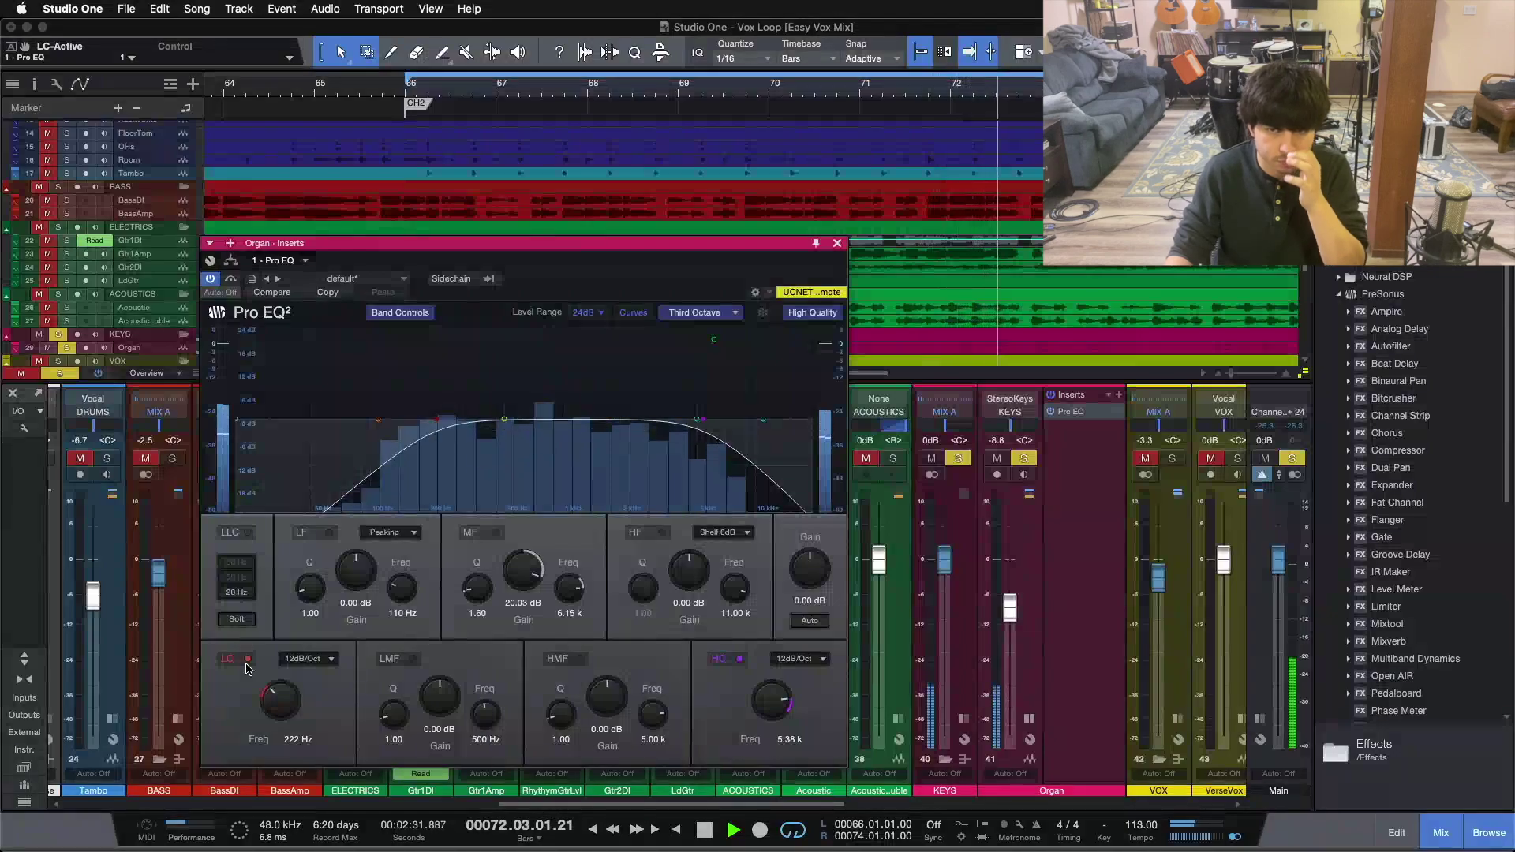
pyautogui.click(246, 665)
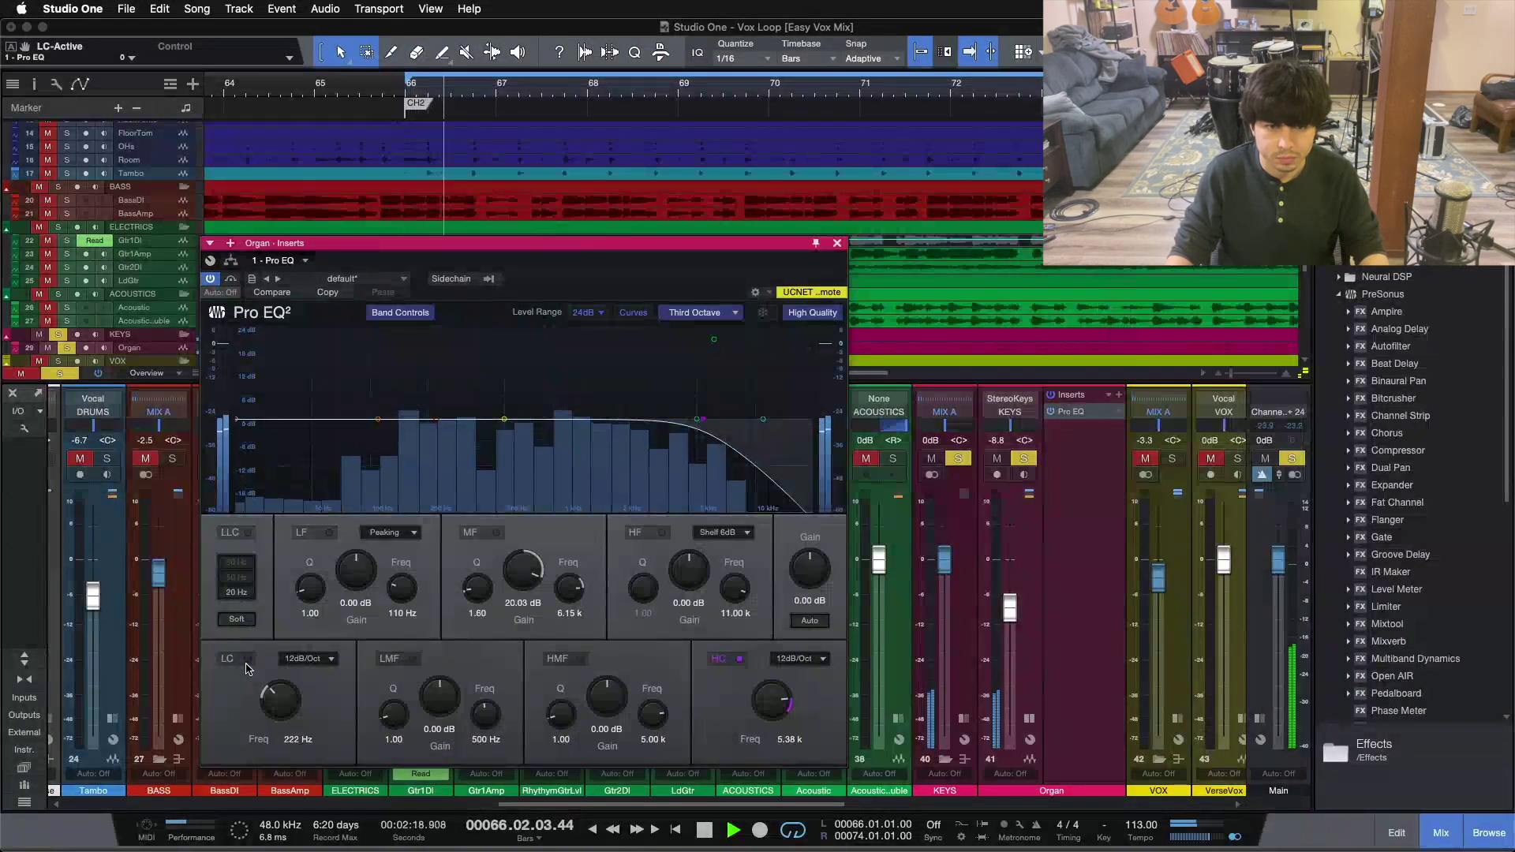
pyautogui.click(246, 667)
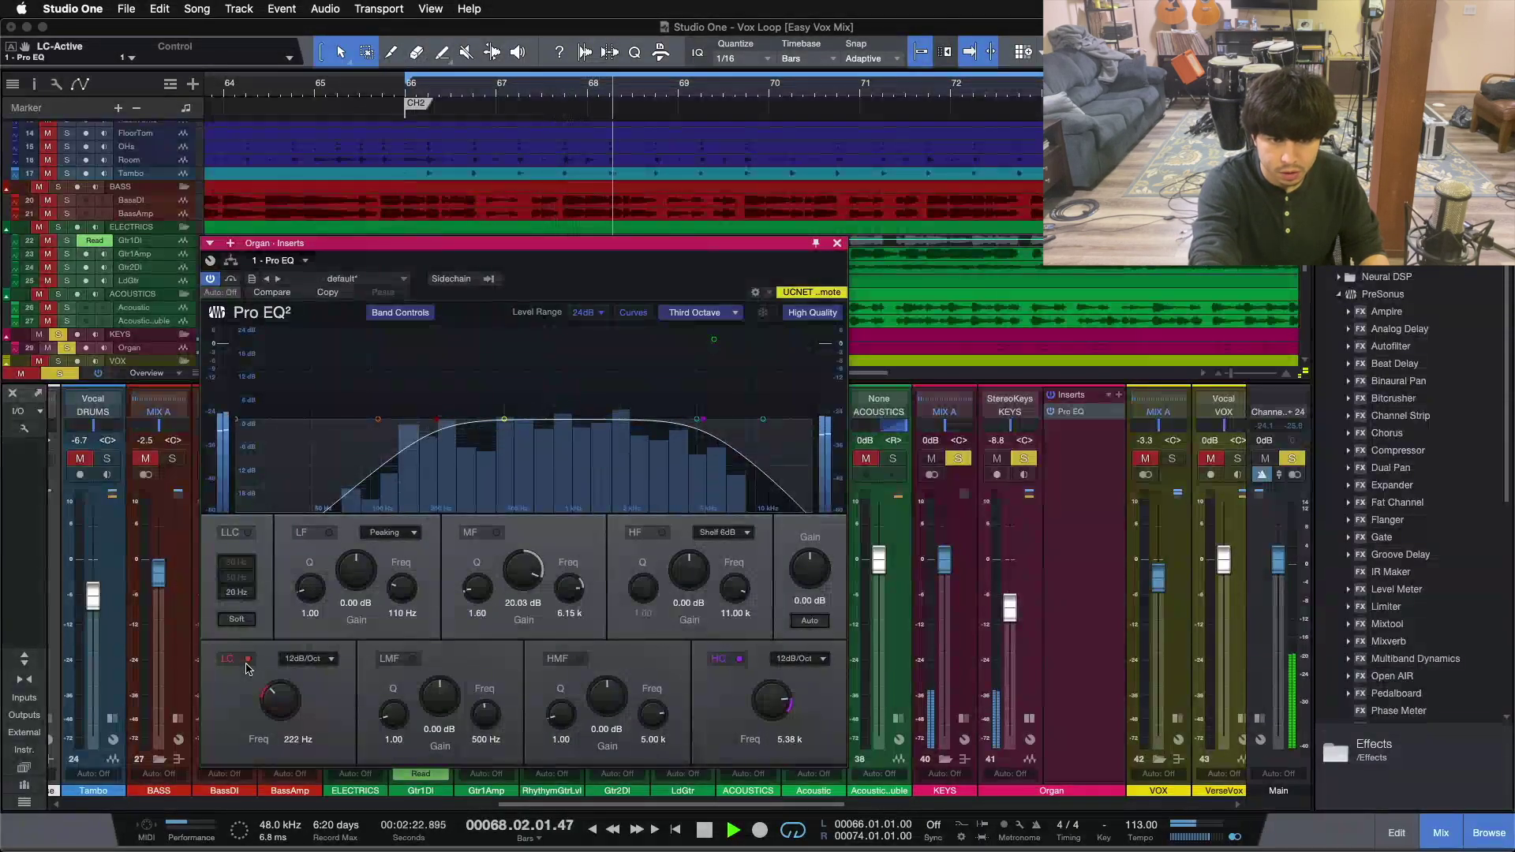
pyautogui.press('space')
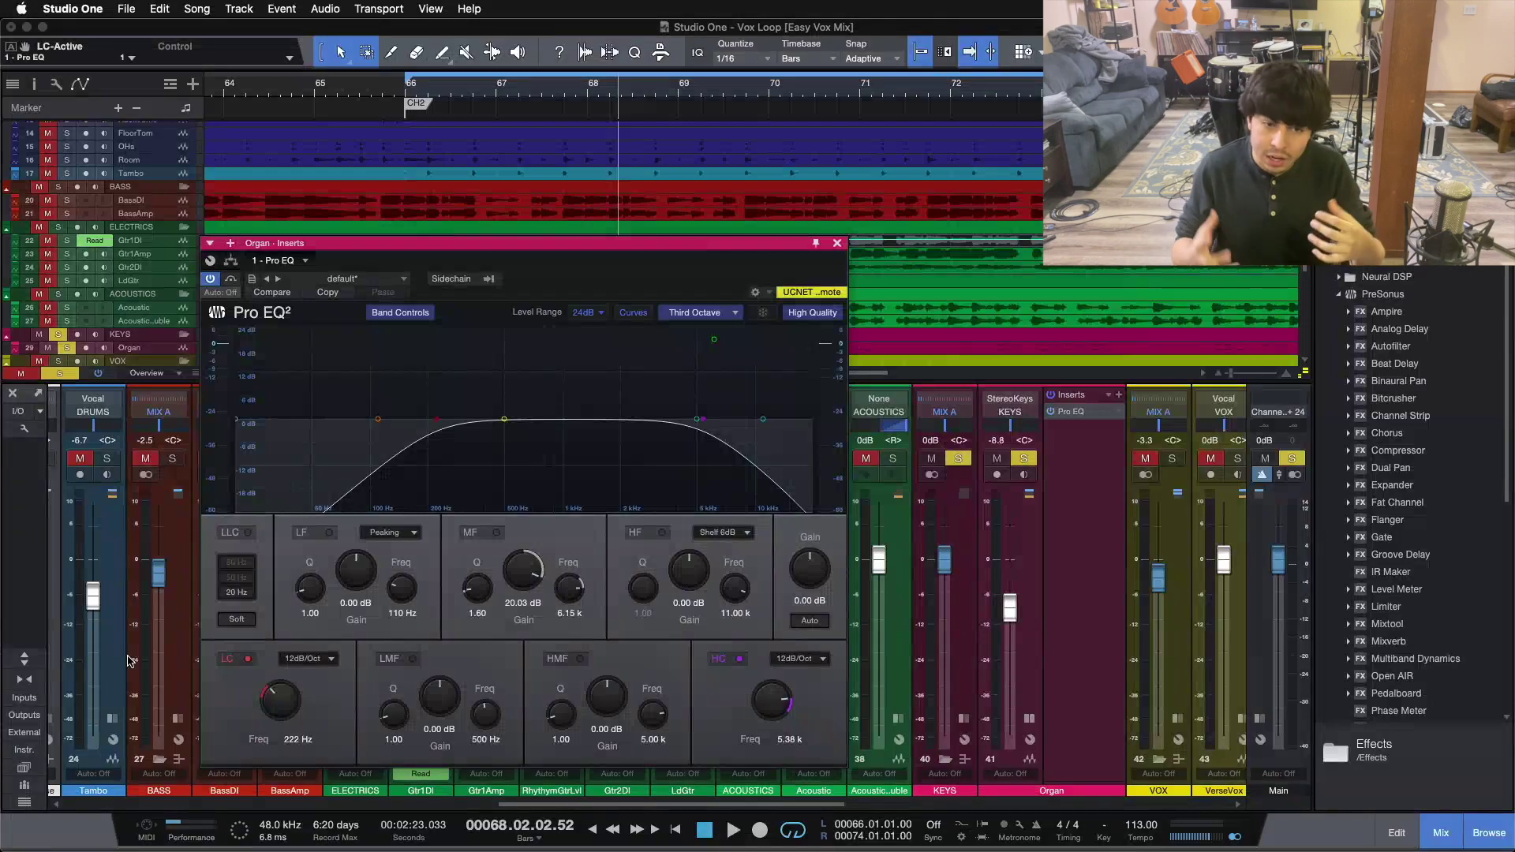
# - Close the Organ's Pro EQ window, collapse its inserts and unsolo the channel
pyautogui.moveTo(588, 300); pyautogui.dragTo(843, 253)
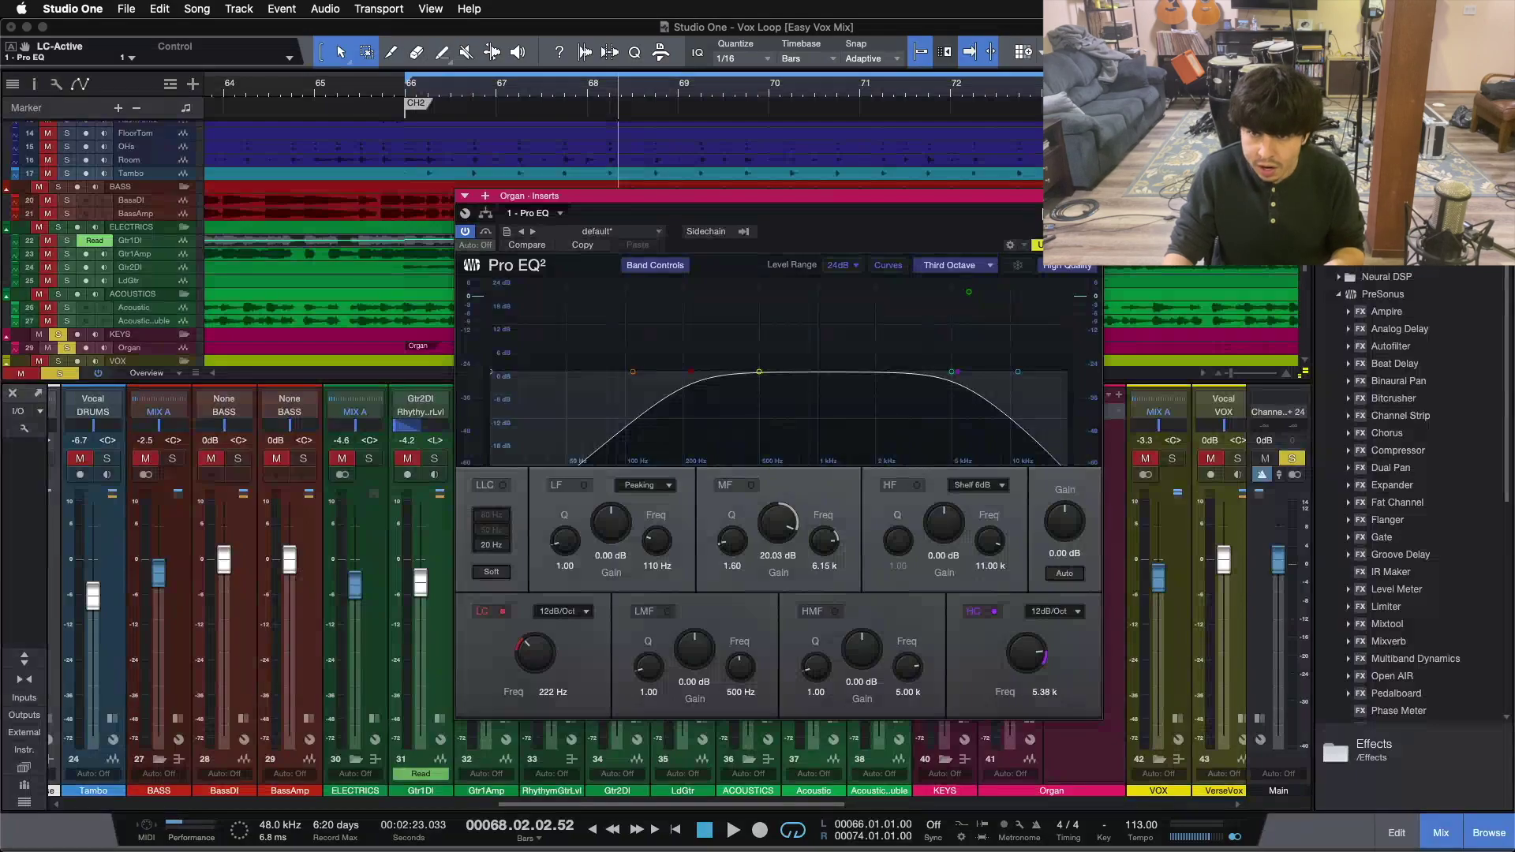
pyautogui.click(1094, 196)
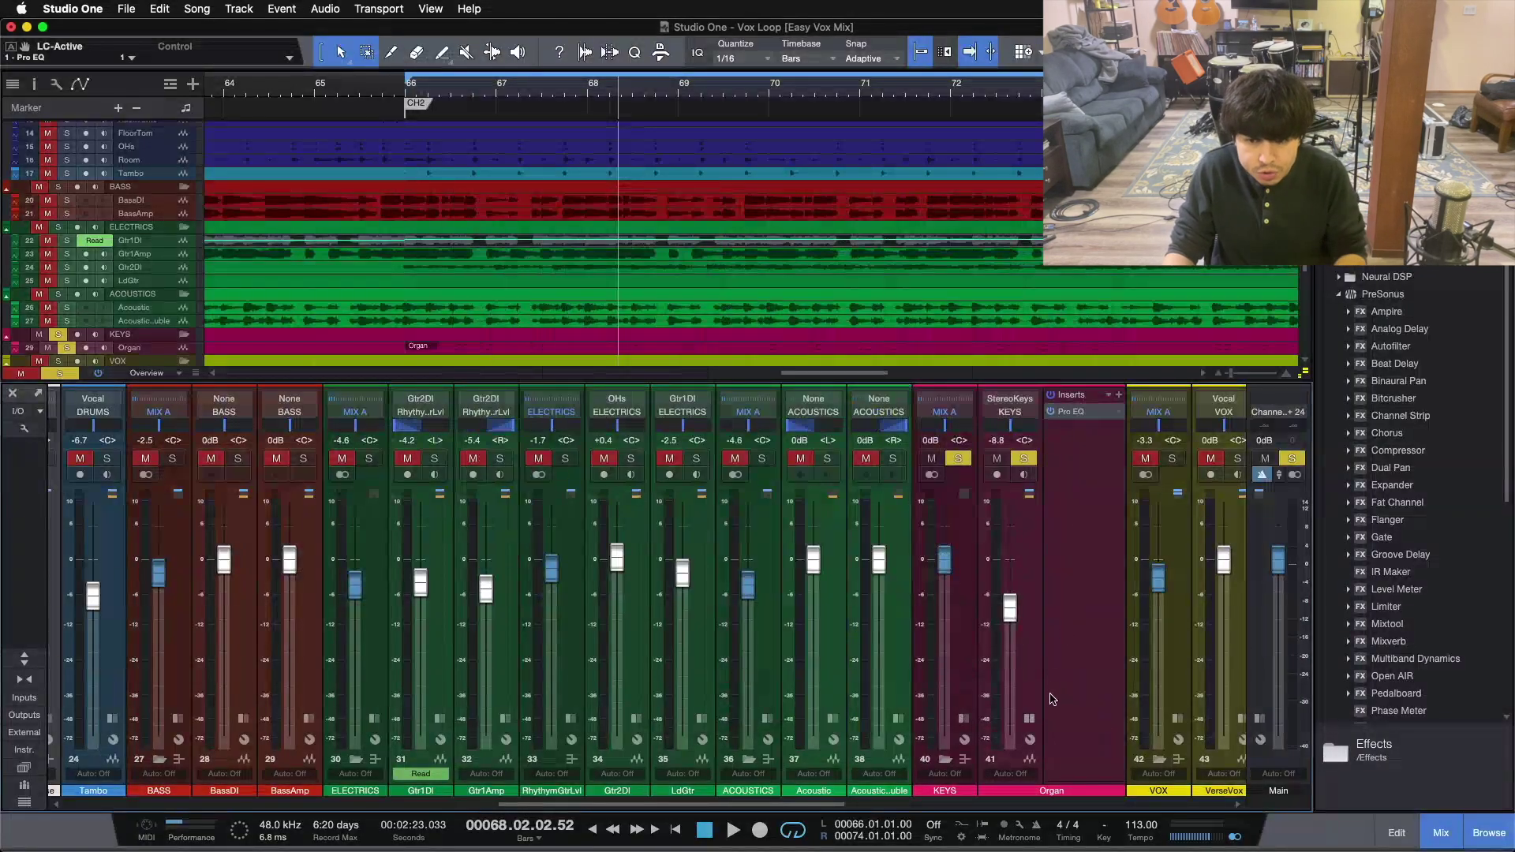
pyautogui.click(1029, 718)
pyautogui.press('s')
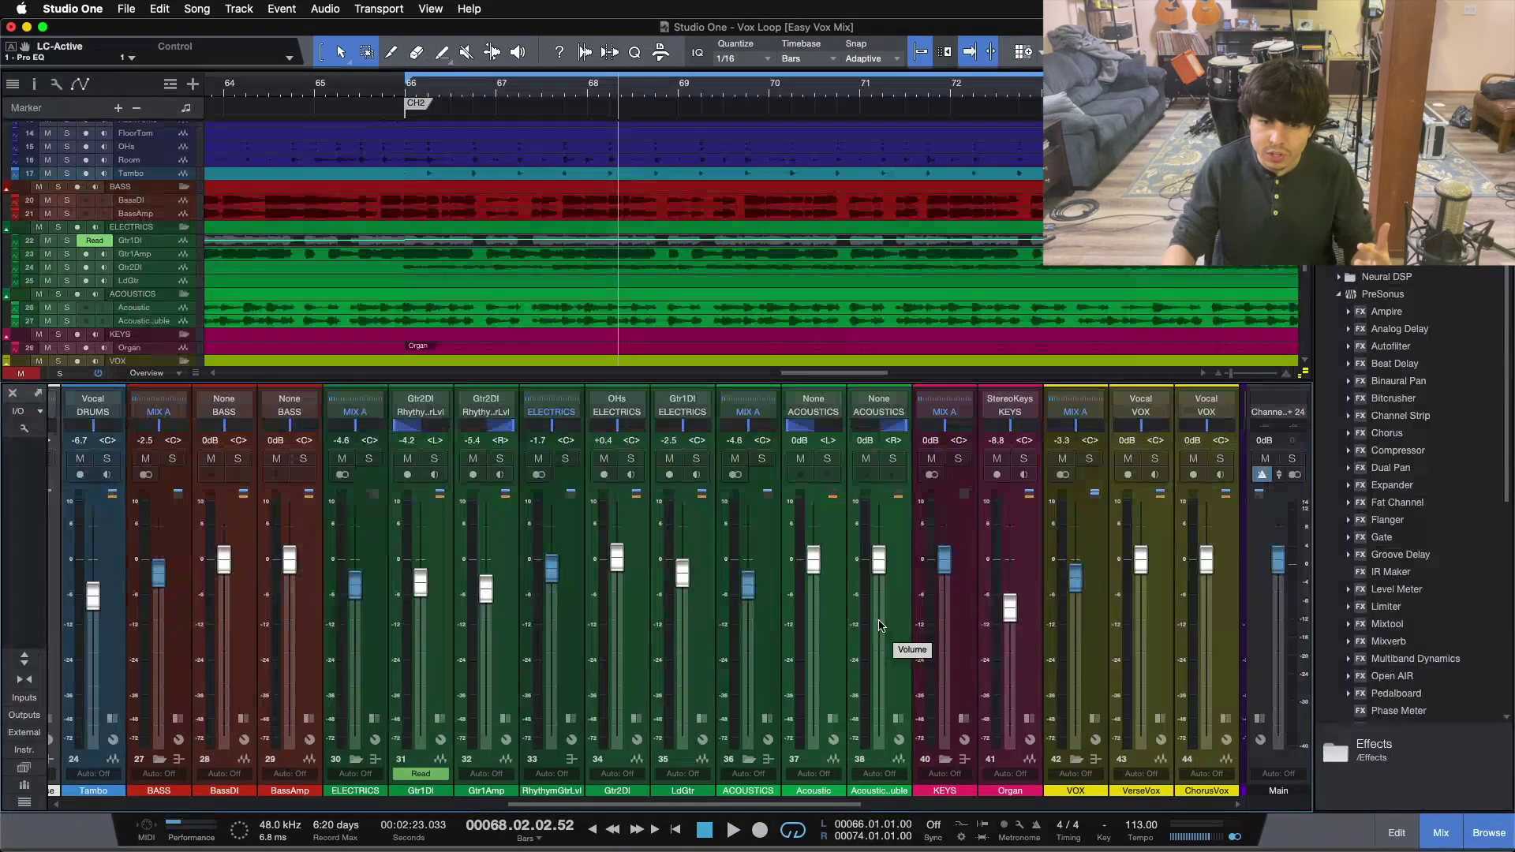
# - Solo the ACOUSTICS bus, expand its inserts and compare its first Pro EQ with Pro EQ 2, returning to the first
pyautogui.click(769, 716)
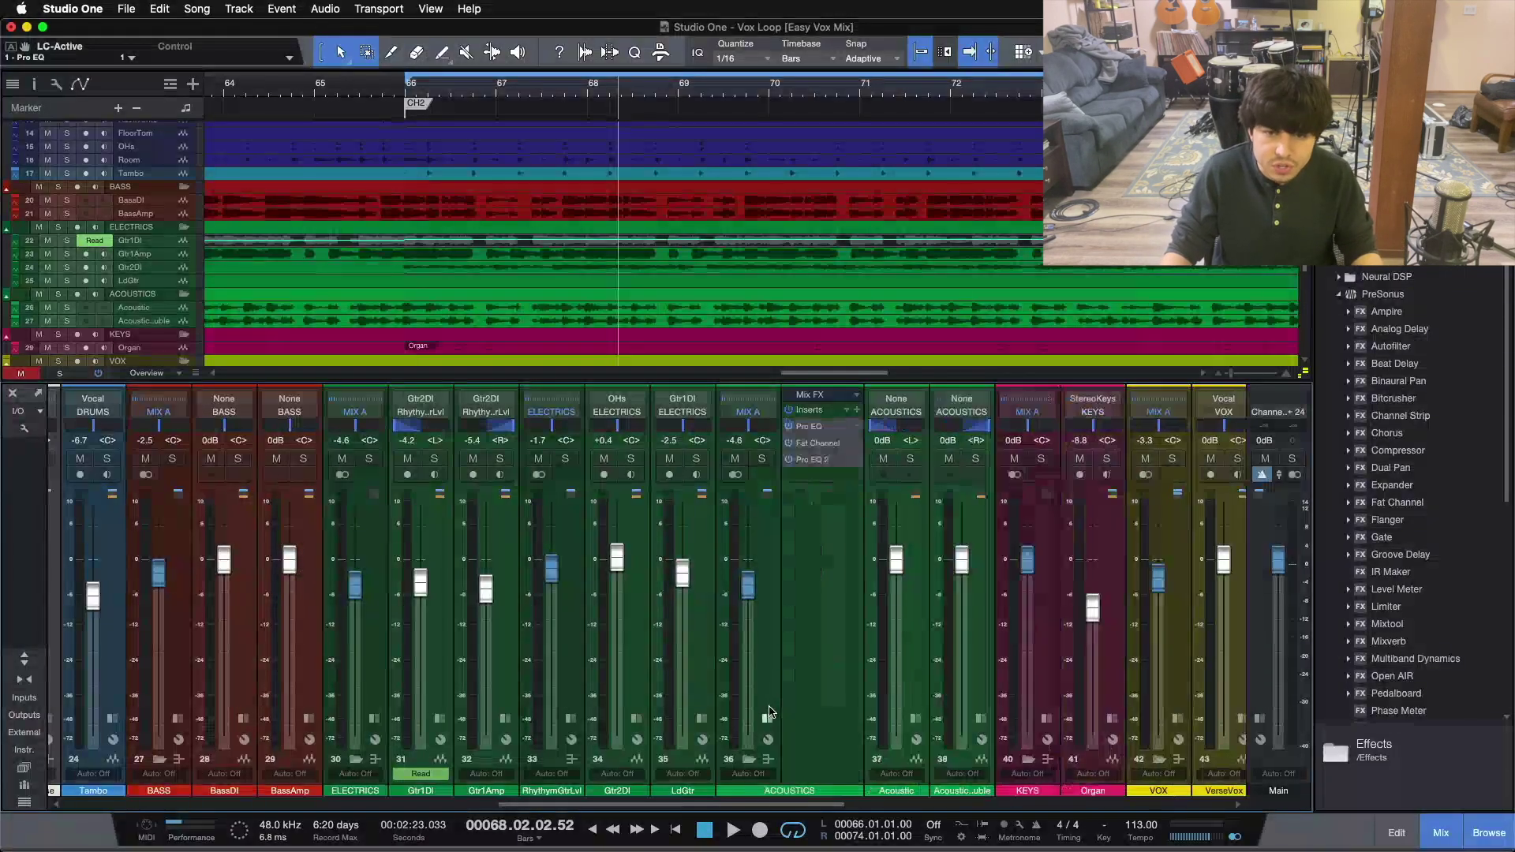
pyautogui.click(762, 461)
pyautogui.click(811, 427)
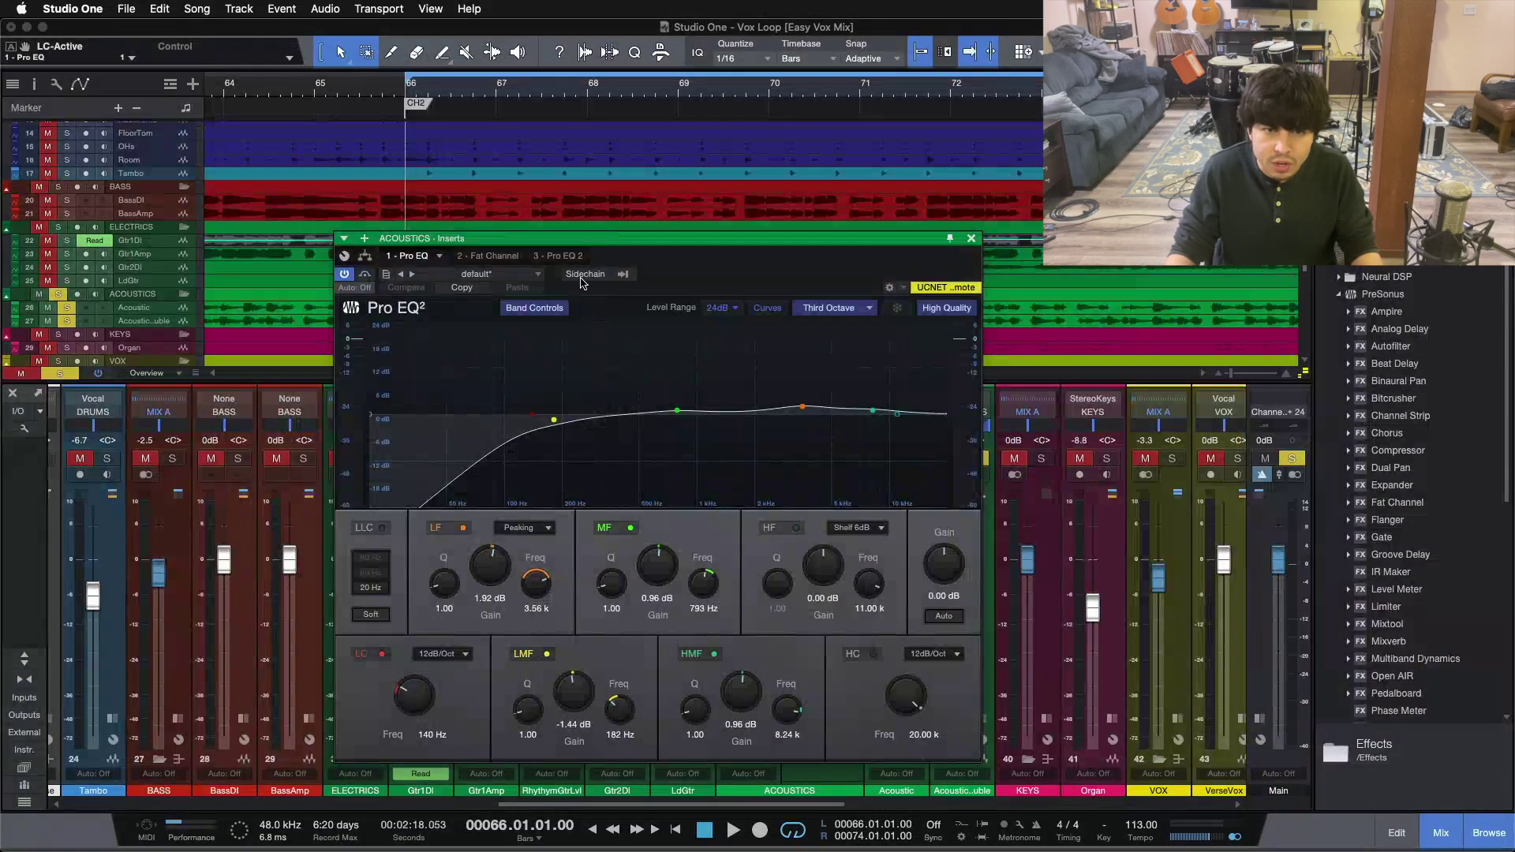
pyautogui.click(557, 256)
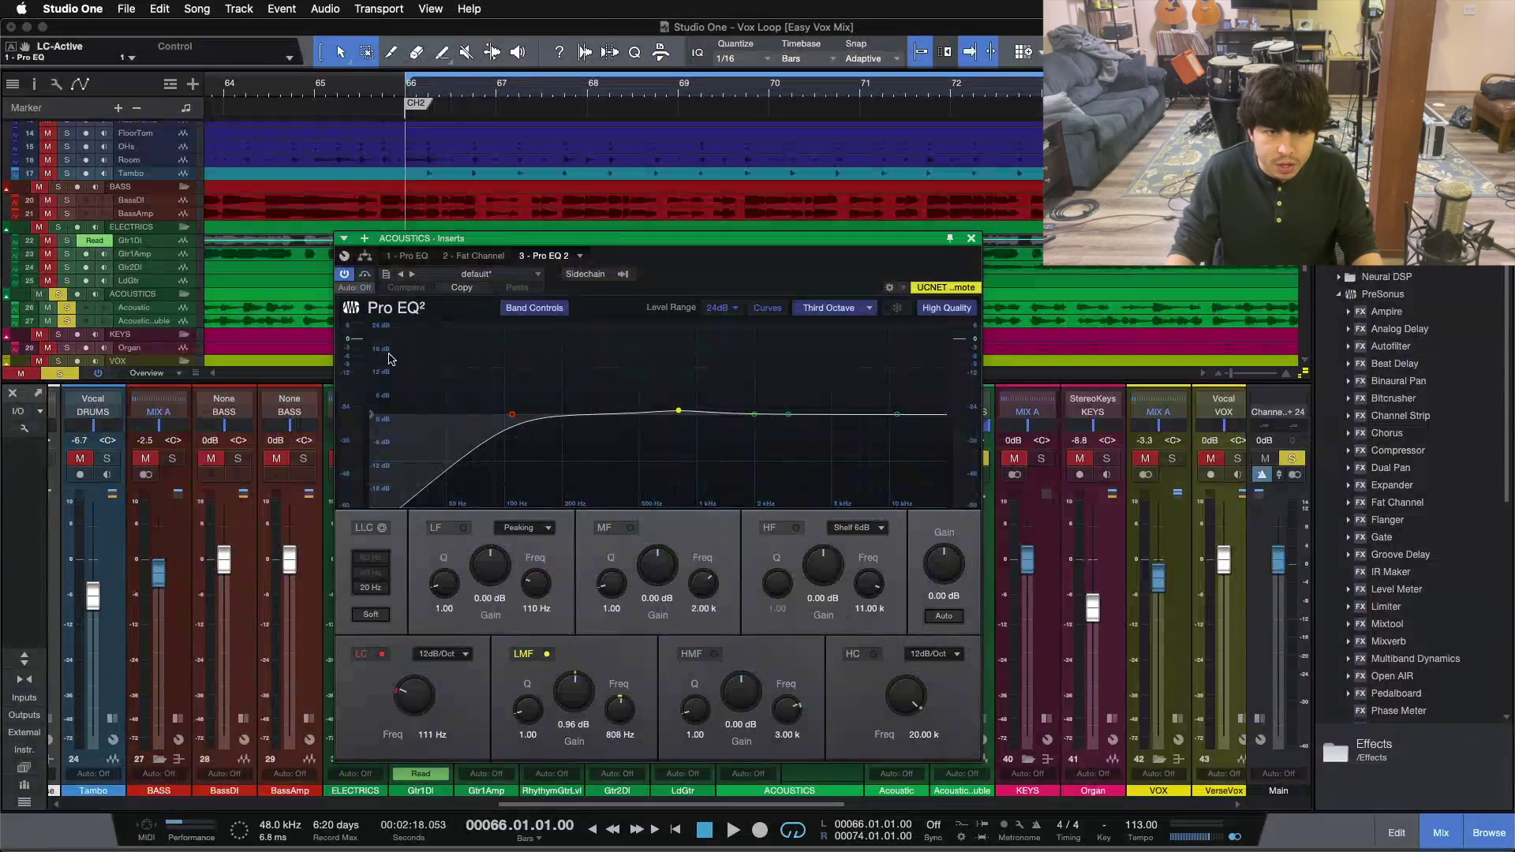
pyautogui.click(404, 256)
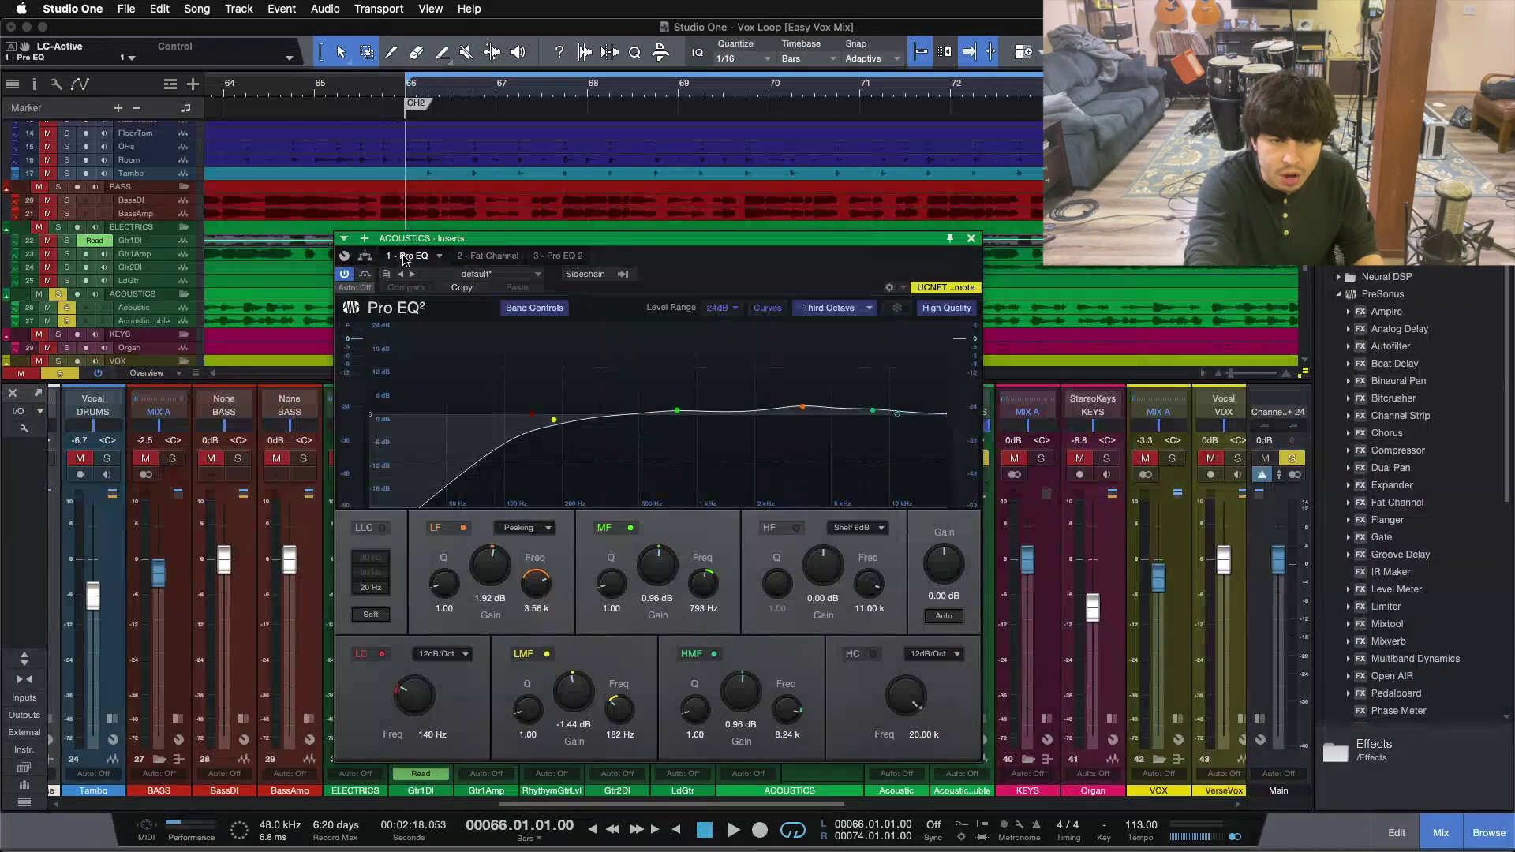
# - Play the soloed acoustics and toggle the 140 Hz low cut to compare, leaving it on before stopping
pyautogui.press('space')
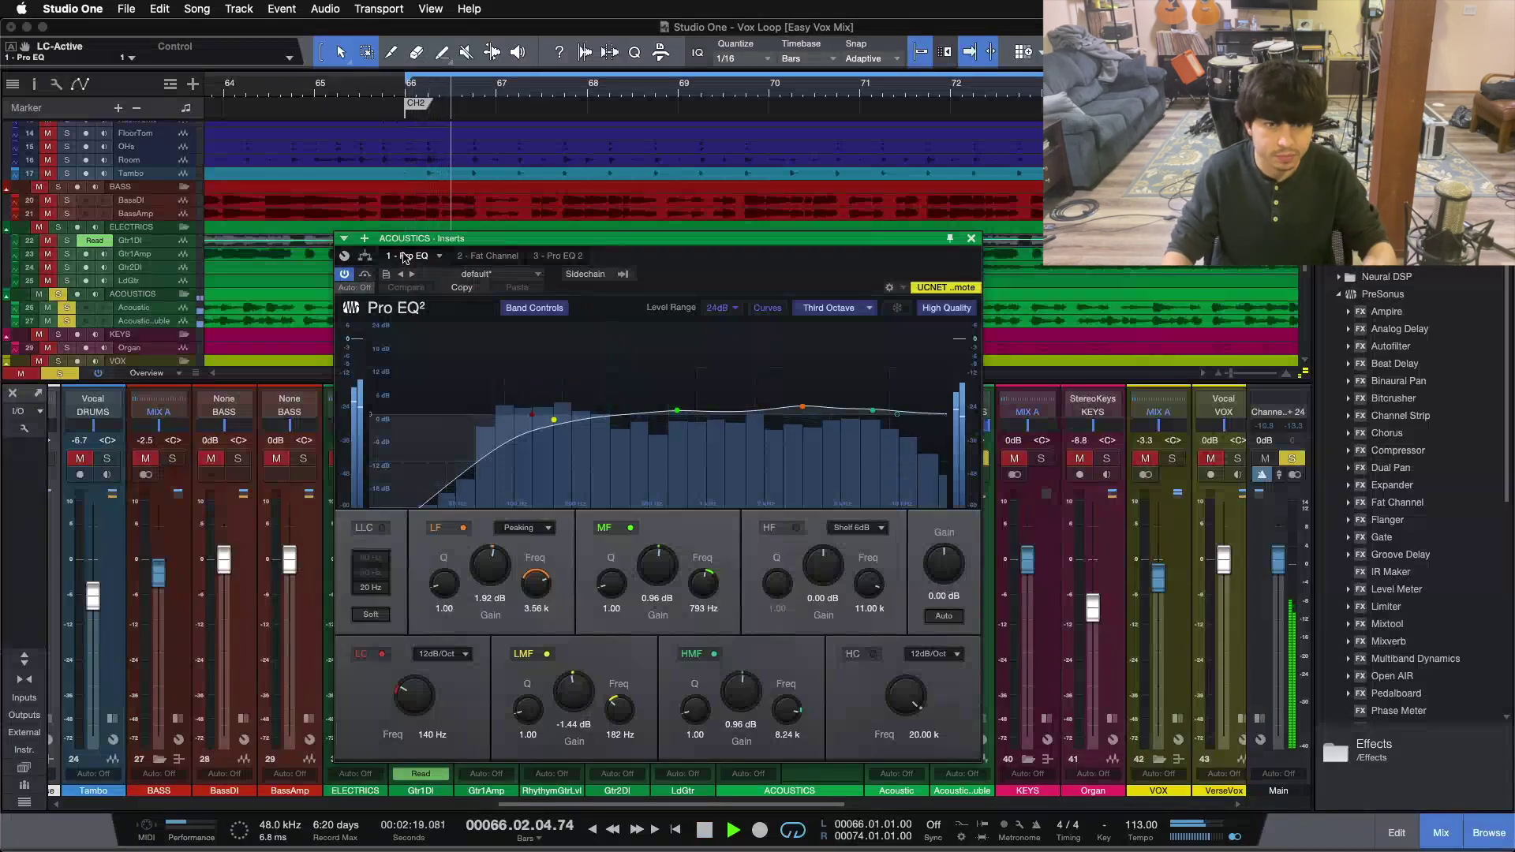
pyautogui.moveTo(404, 239); pyautogui.dragTo(123, 189)
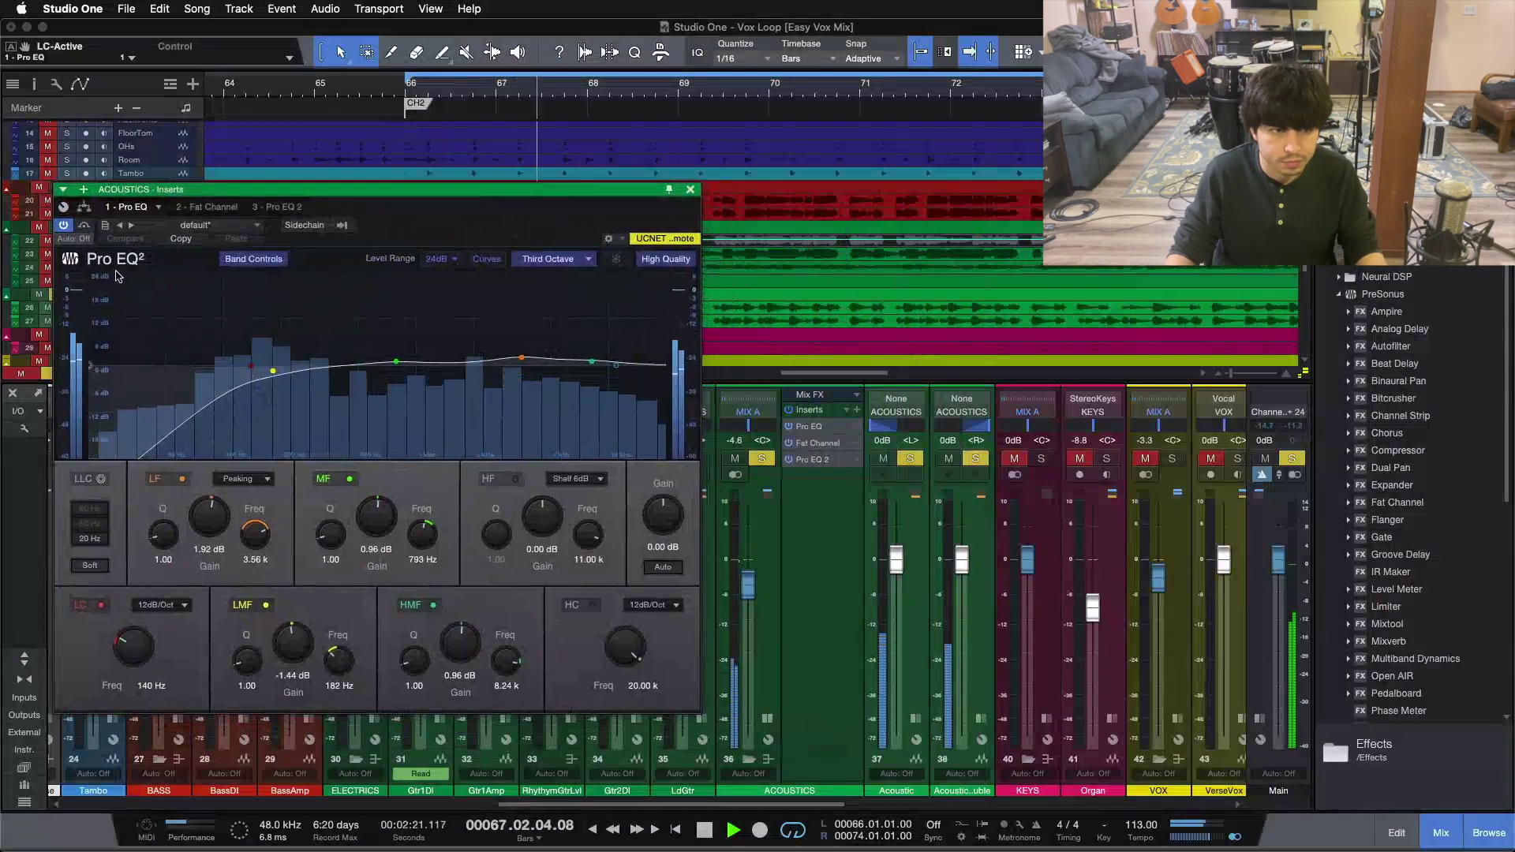
pyautogui.click(101, 604)
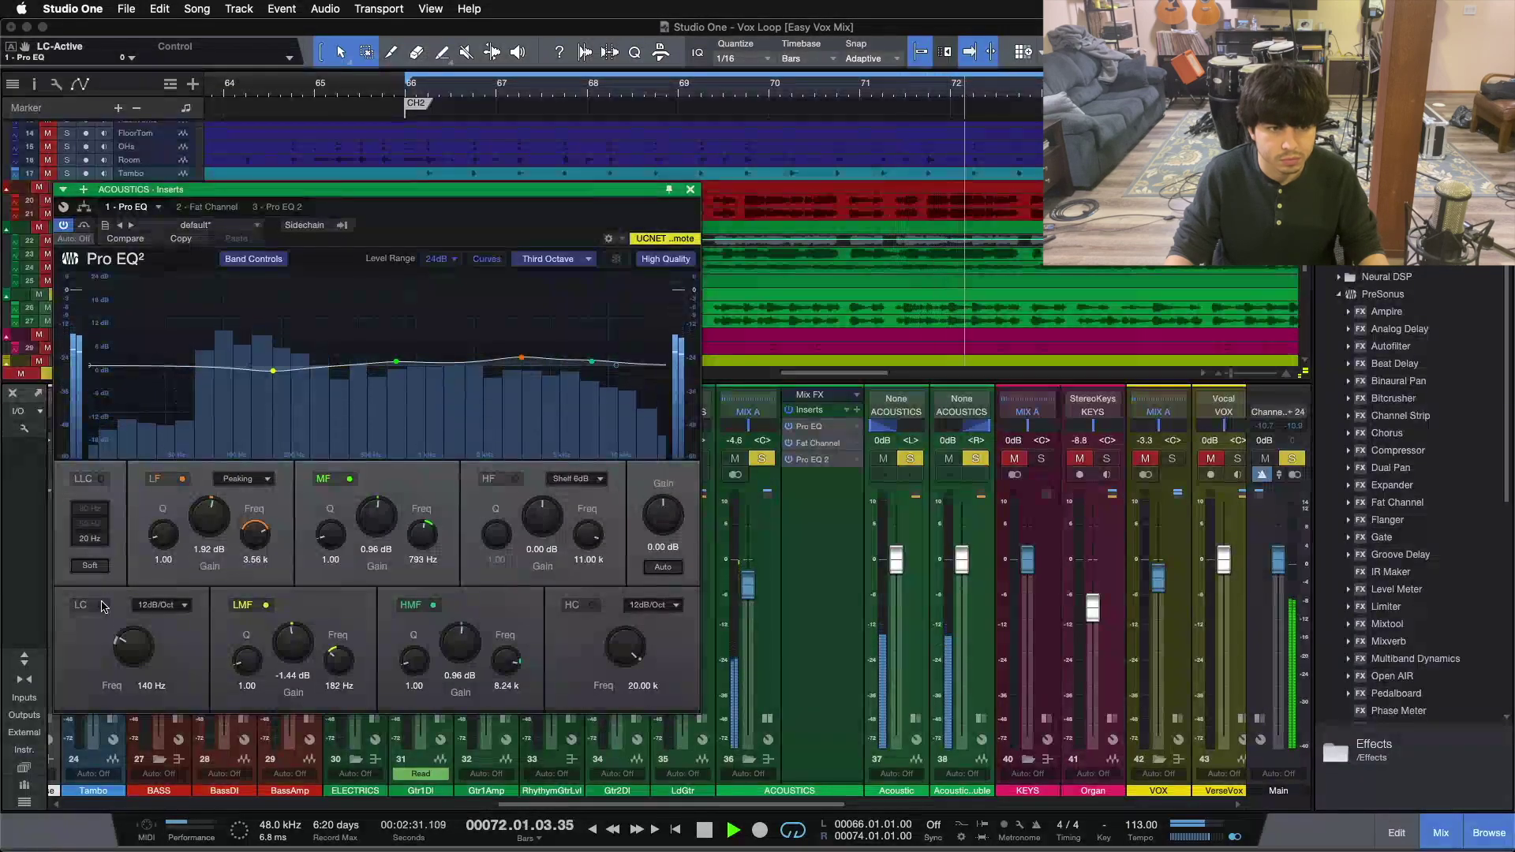
pyautogui.click(101, 605)
pyautogui.moveTo(438, 221)
pyautogui.mouseDown()
pyautogui.moveTo(465, 238)
pyautogui.moveTo(453, 231)
pyautogui.mouseUp()
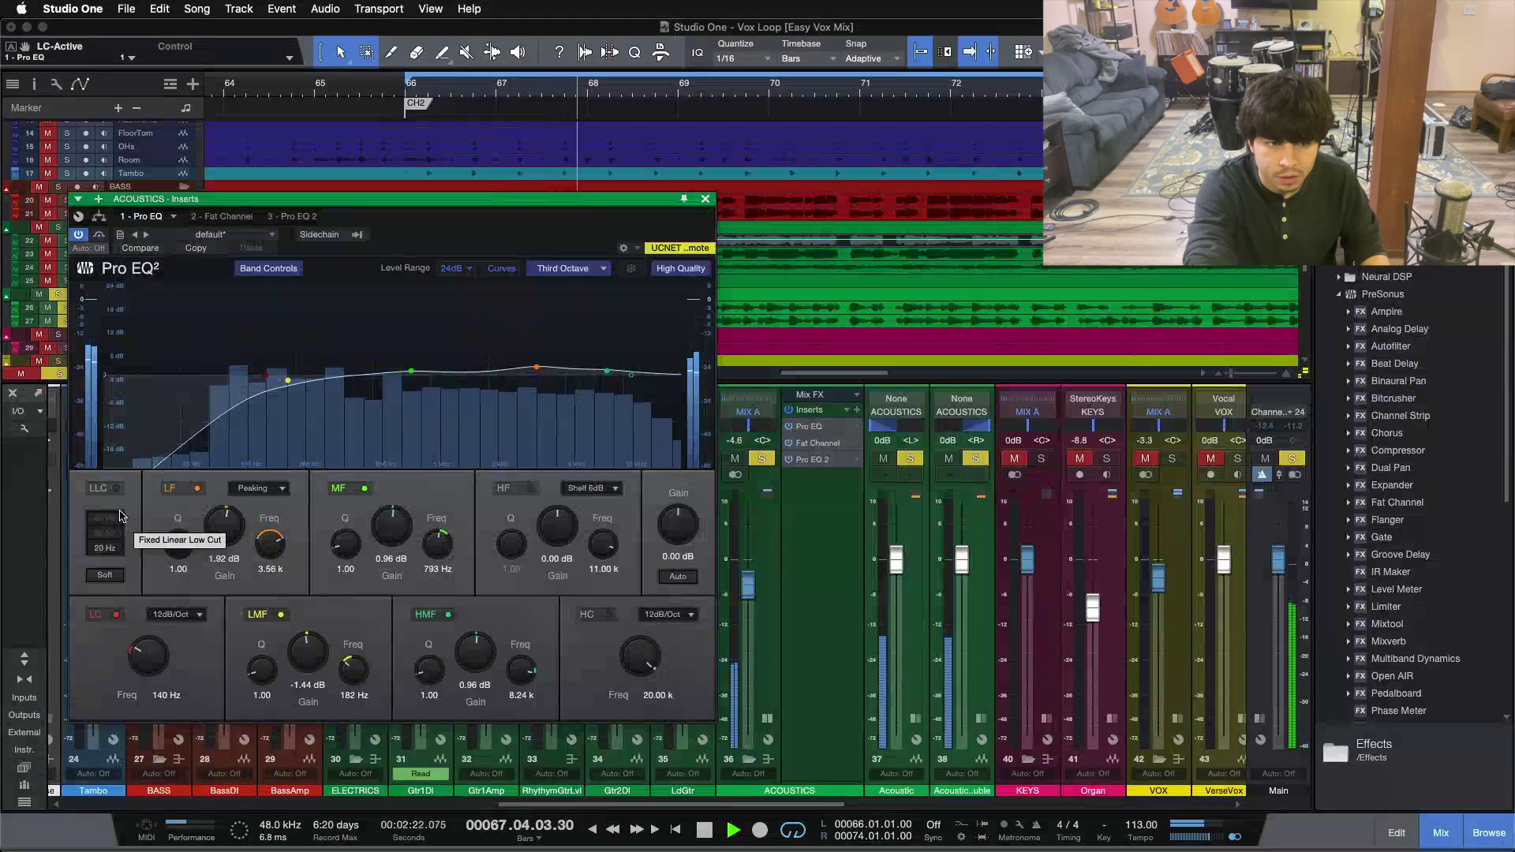
pyautogui.press('space')
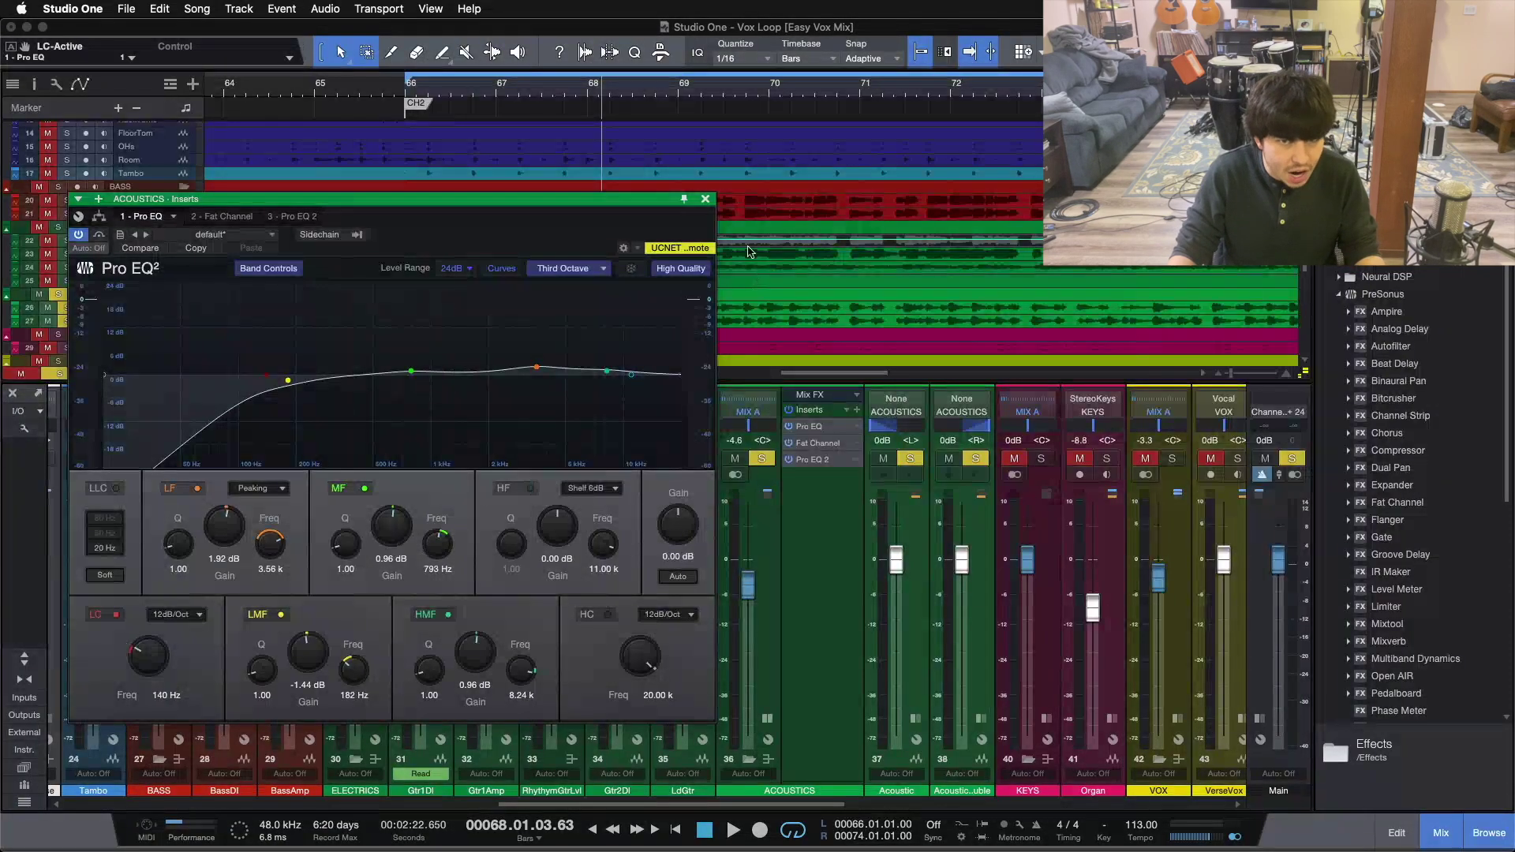
# - Close the ACOUSTICS plug-in window, collapse the bus inserts and unsolo the bus
pyautogui.click(705, 198)
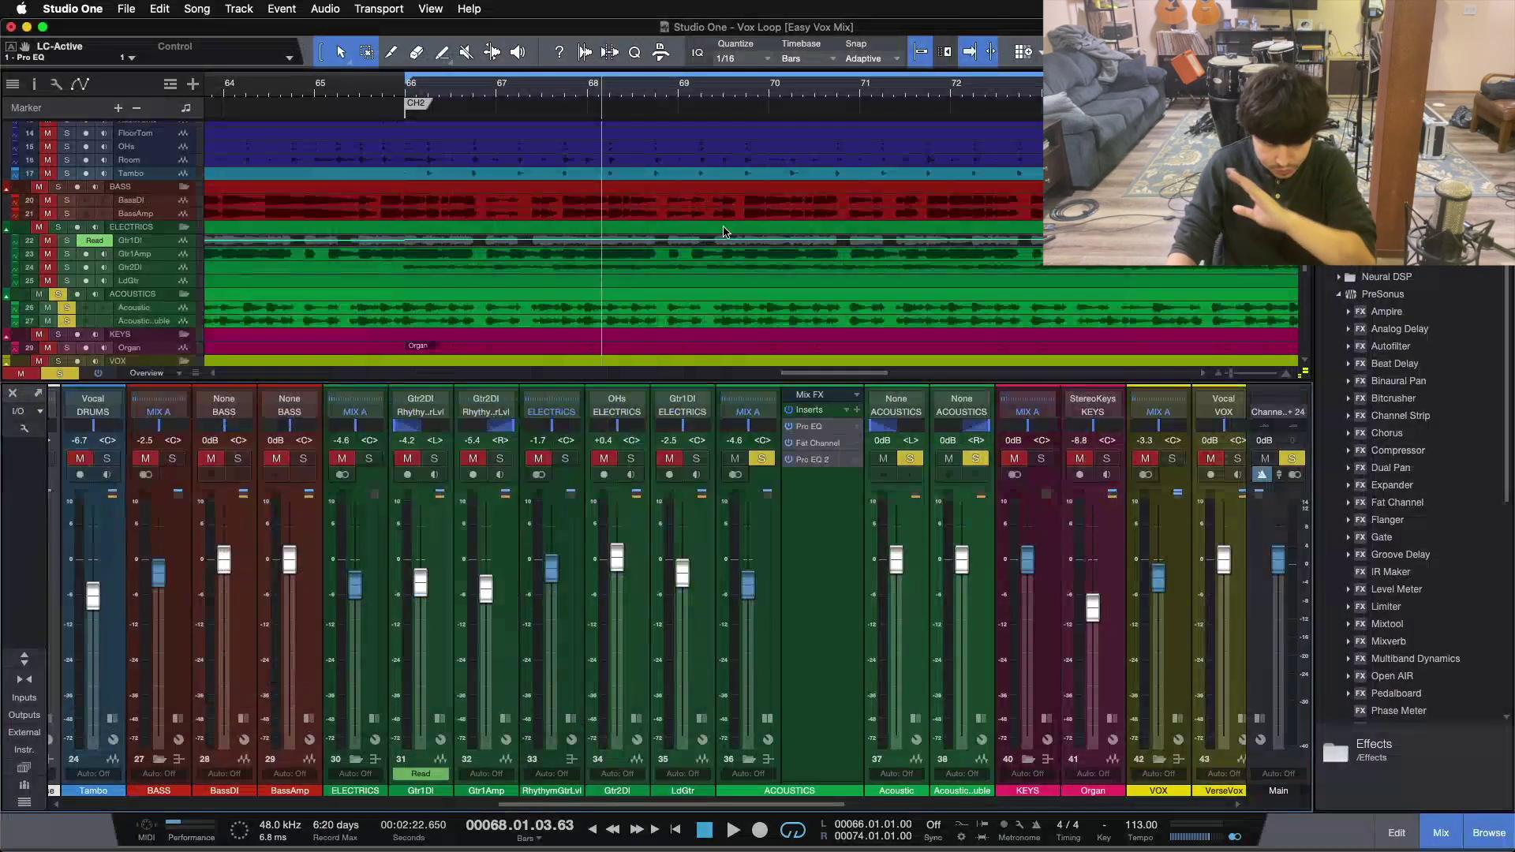
pyautogui.click(787, 546)
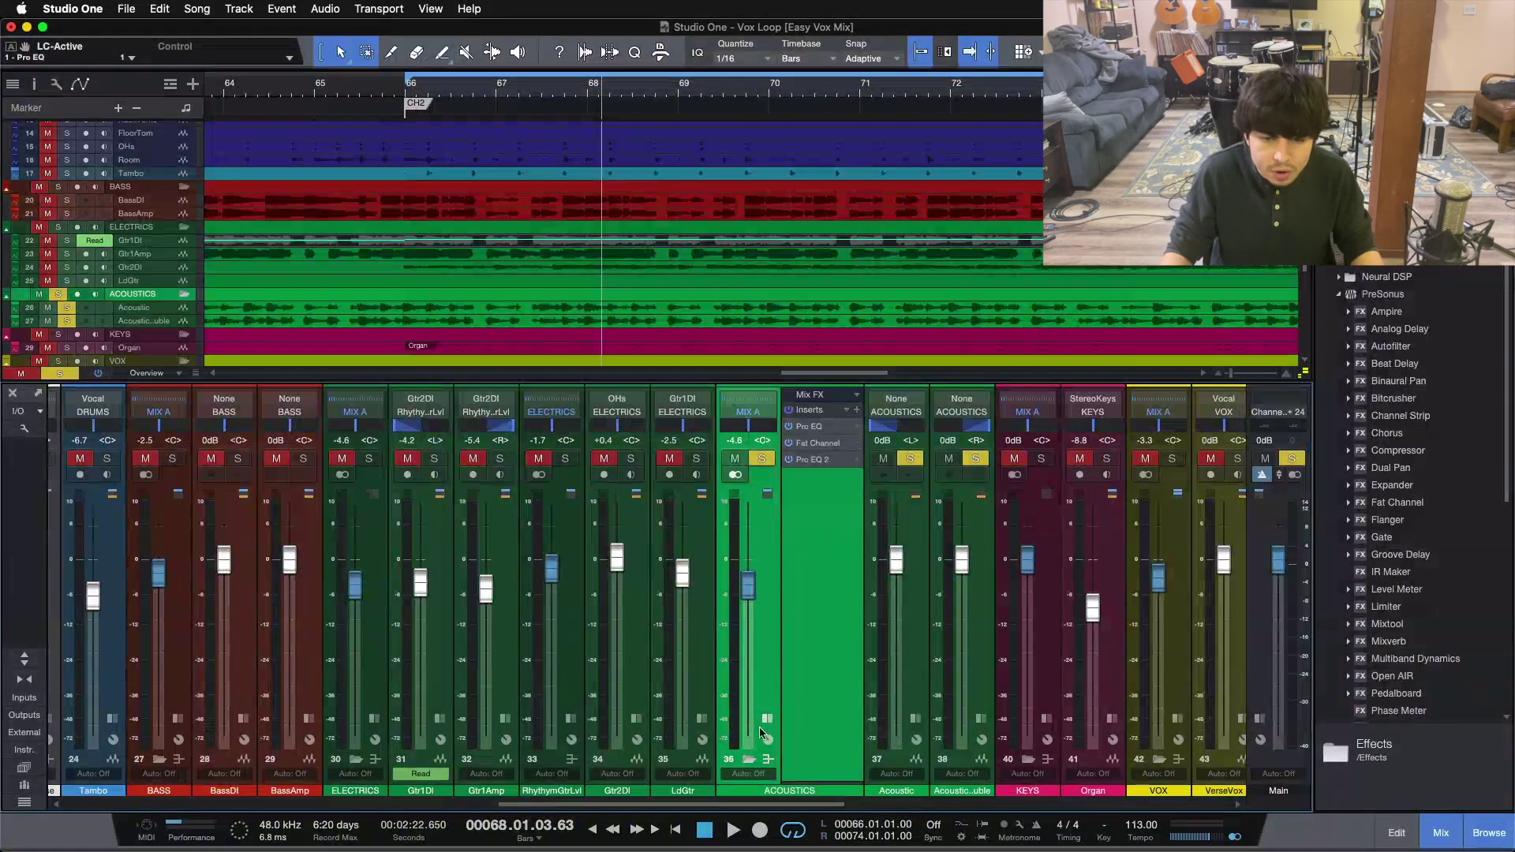
pyautogui.doubleClick(751, 795)
pyautogui.press('s')
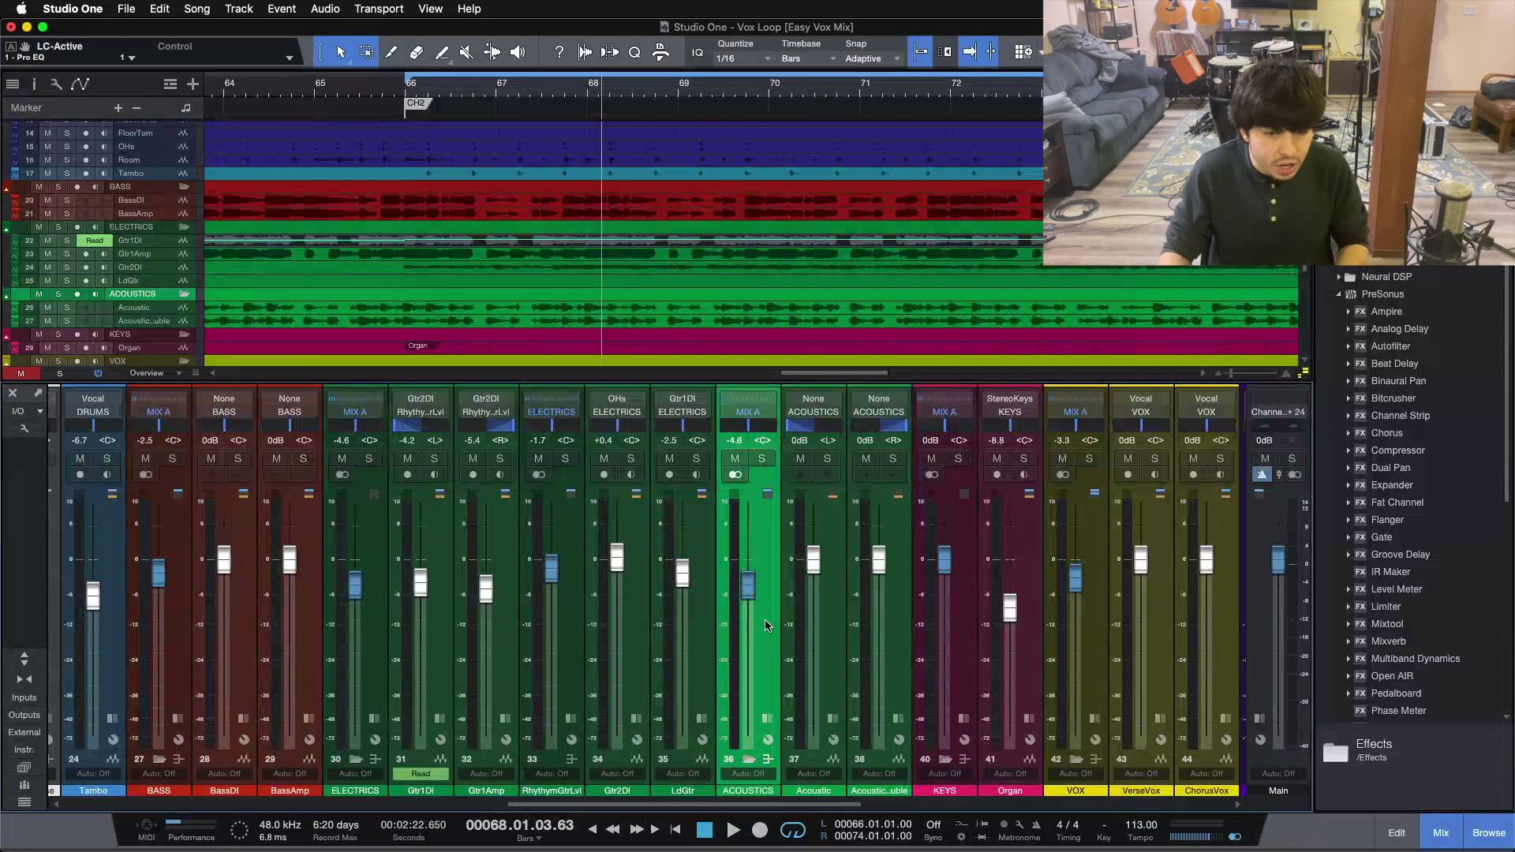
# - Zoom the arrangement out to show the full song and place the playhead at the Start marker on bar 5
pyautogui.moveTo(667, 805); pyautogui.dragTo(588, 819)
pyautogui.click(610, 642)
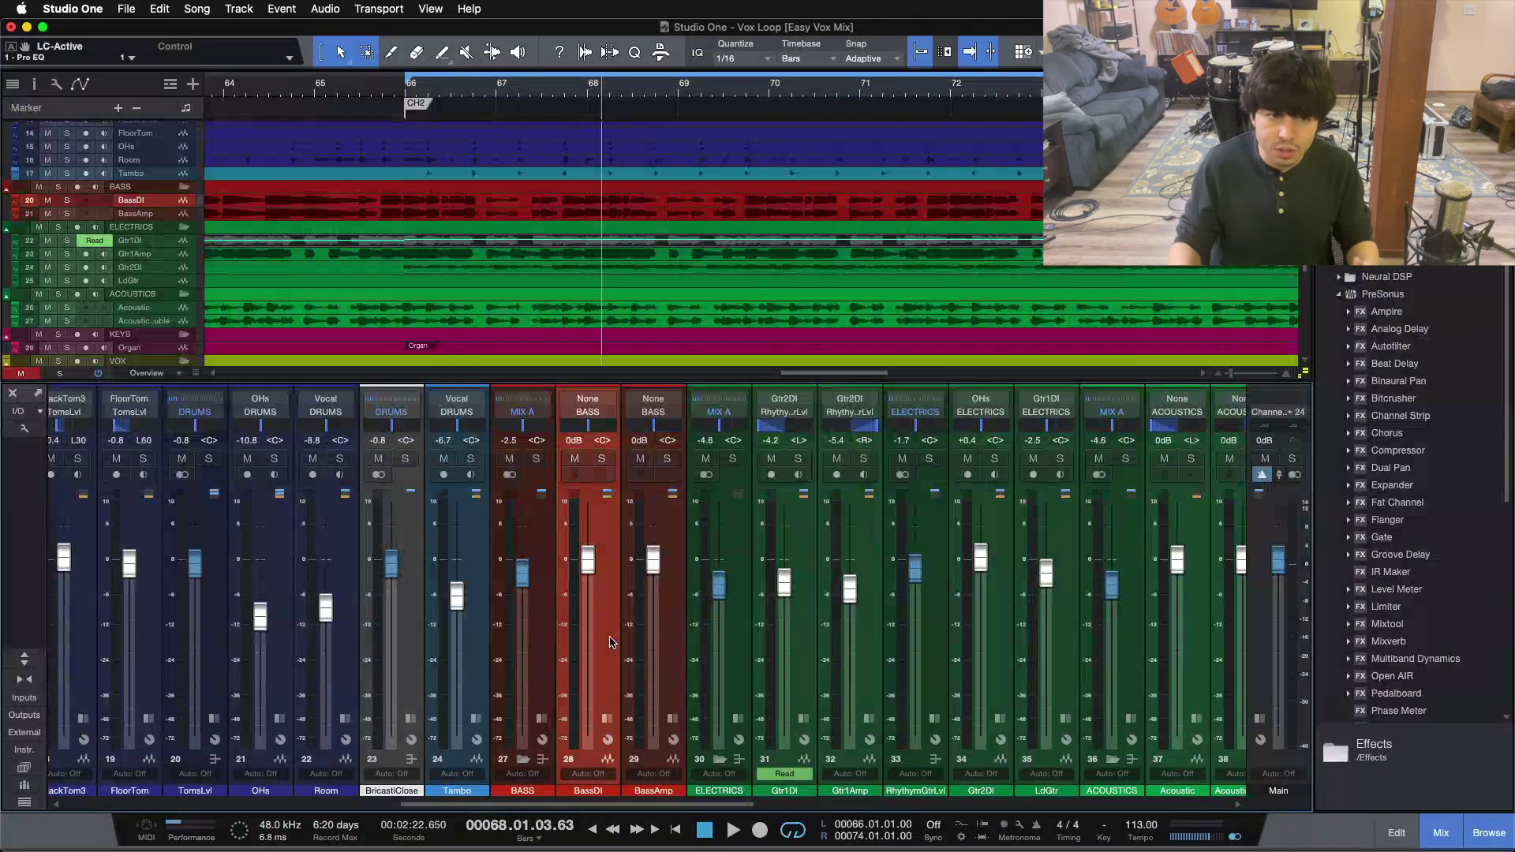
pyautogui.moveTo(445, 91); pyautogui.dragTo(636, 10)
pyautogui.click(243, 82)
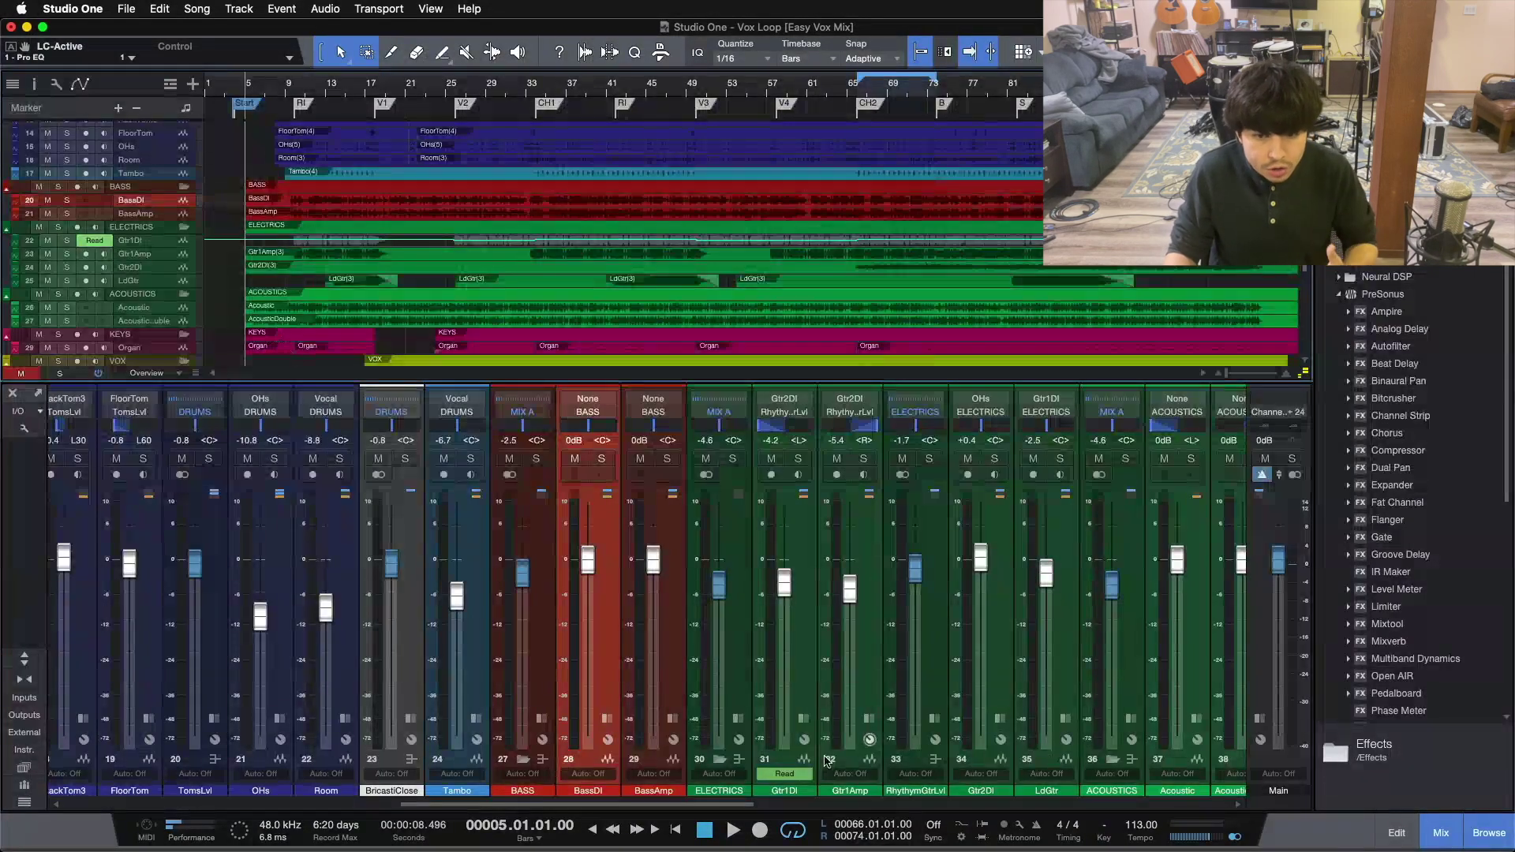
# - Solo the Organ channel in the mixer, expand its inserts and reopen its Pro EQ
pyautogui.hscroll(6, 758, 678)
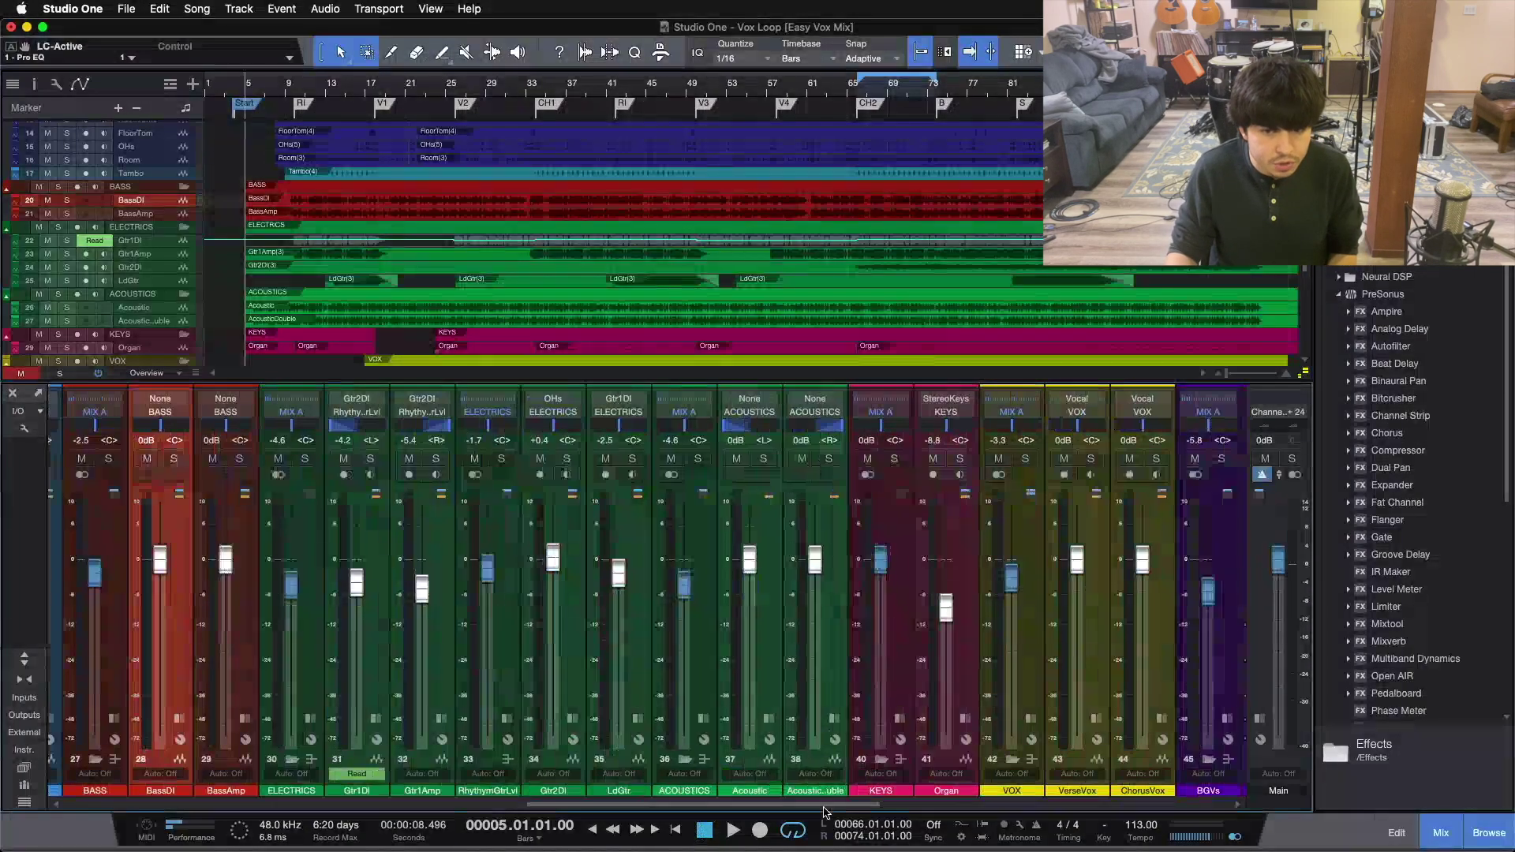
pyautogui.click(705, 607)
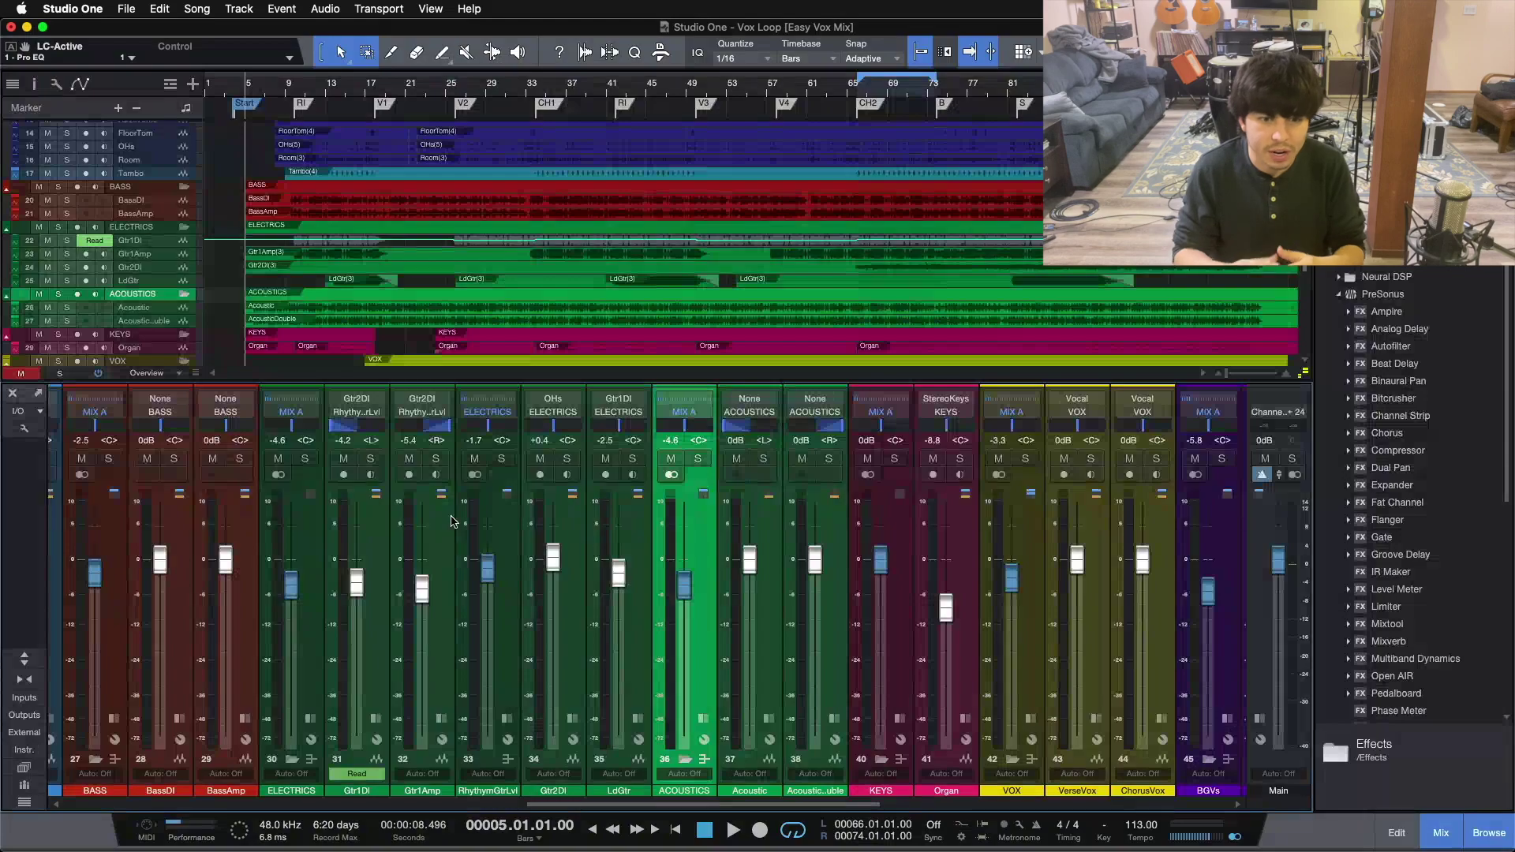
pyautogui.click(499, 643)
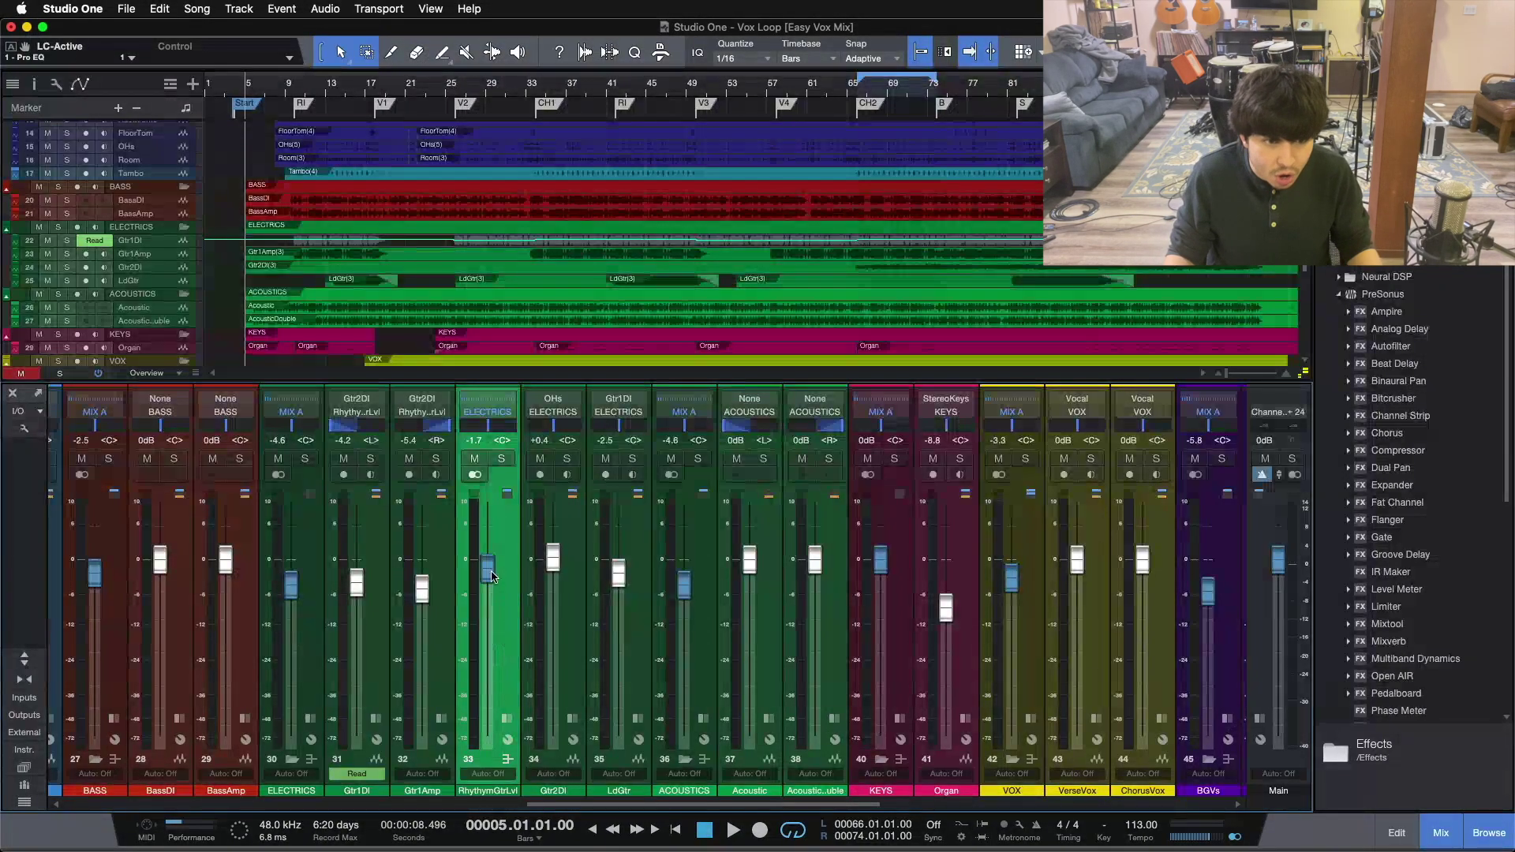
pyautogui.click(957, 636)
pyautogui.press('s')
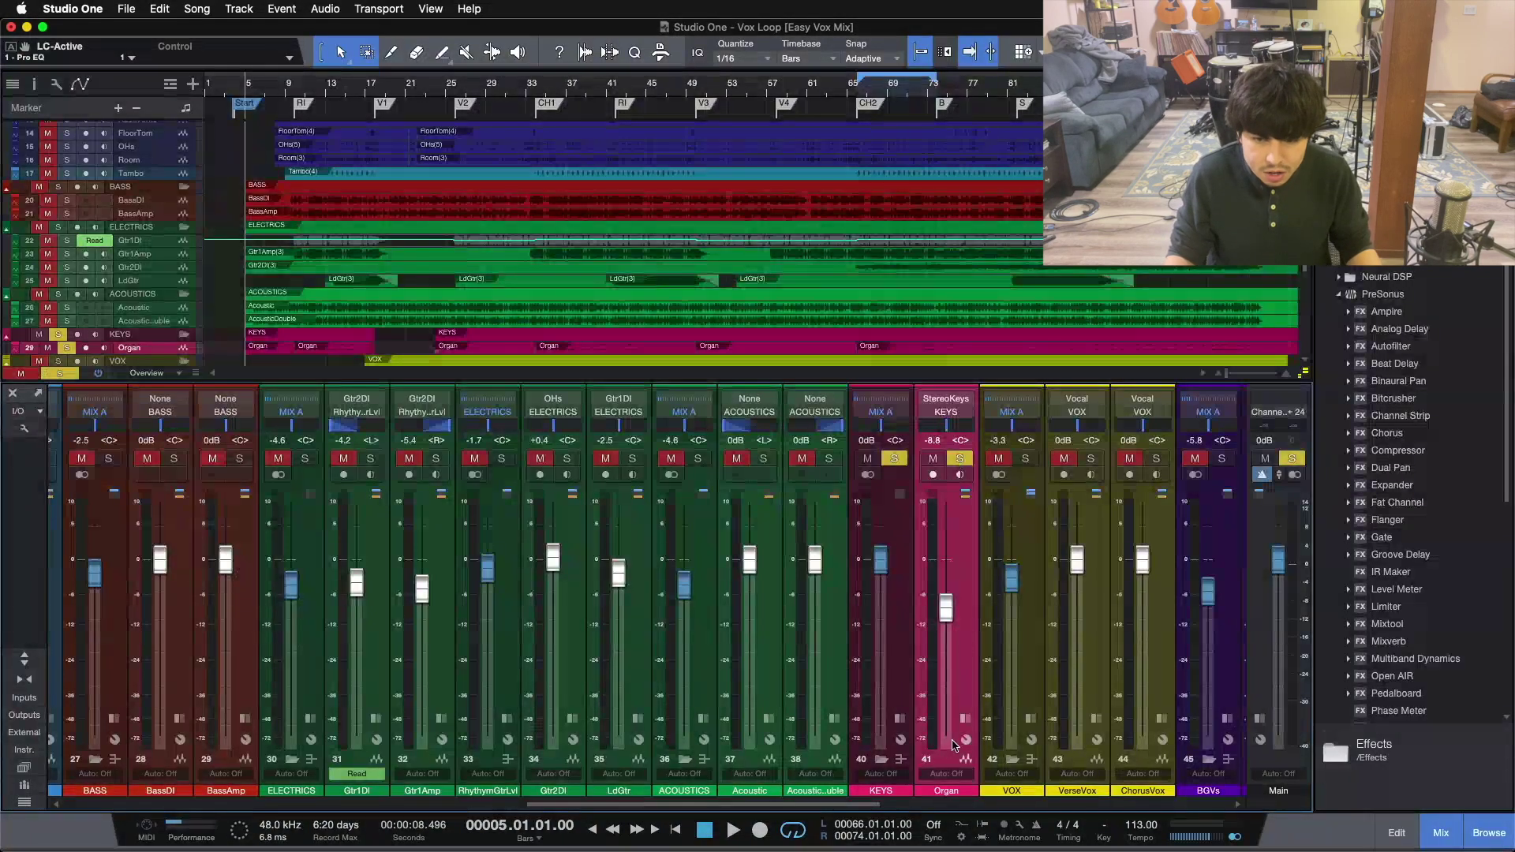
pyautogui.click(964, 741)
pyautogui.click(1007, 414)
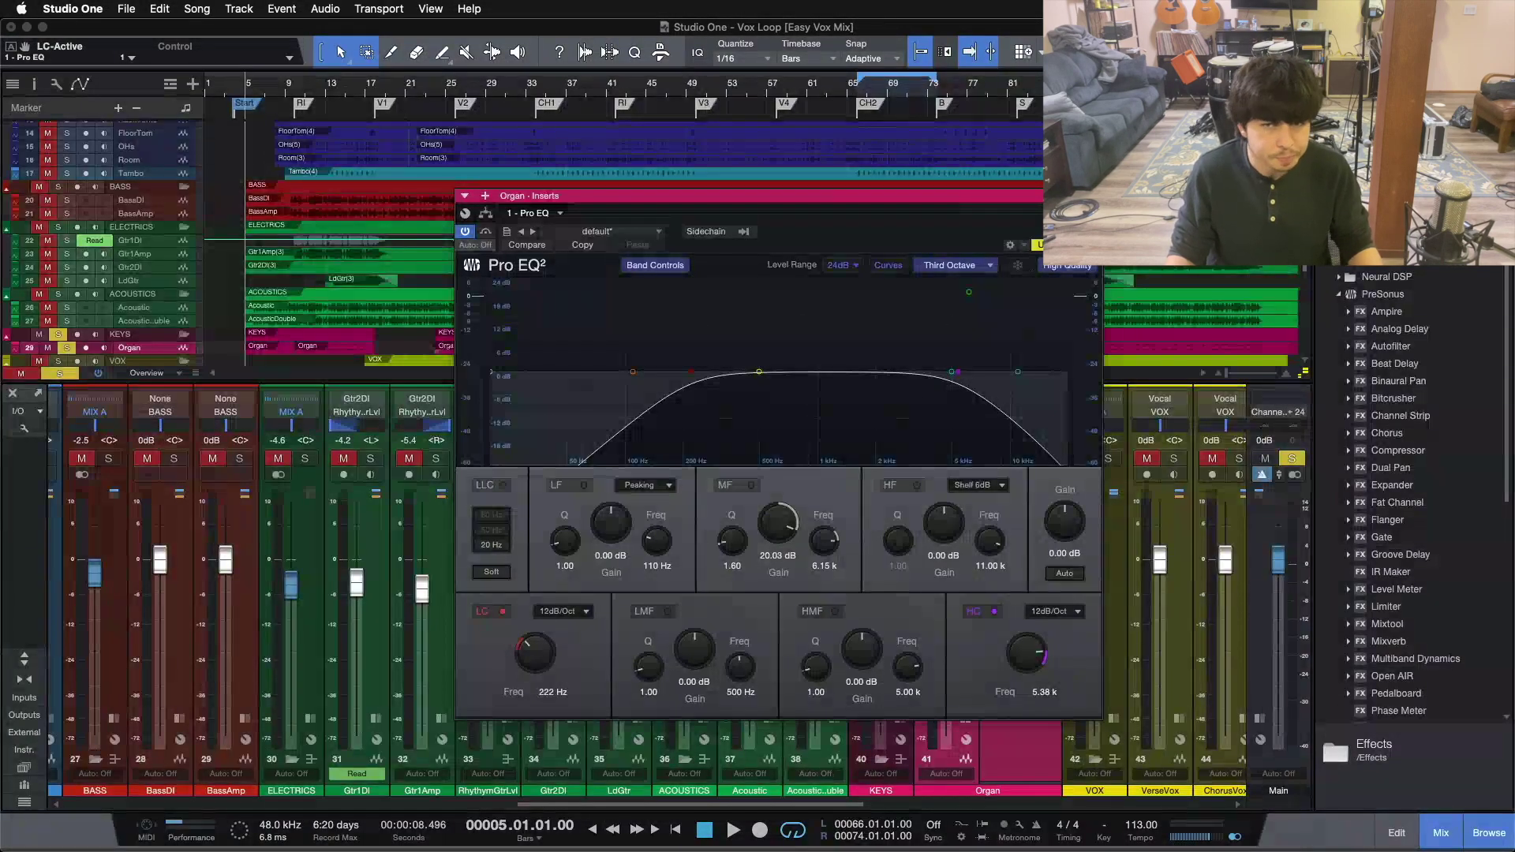
# - Close the Organ channel's plug-in window and unsolo the channel
pyautogui.click(1094, 196)
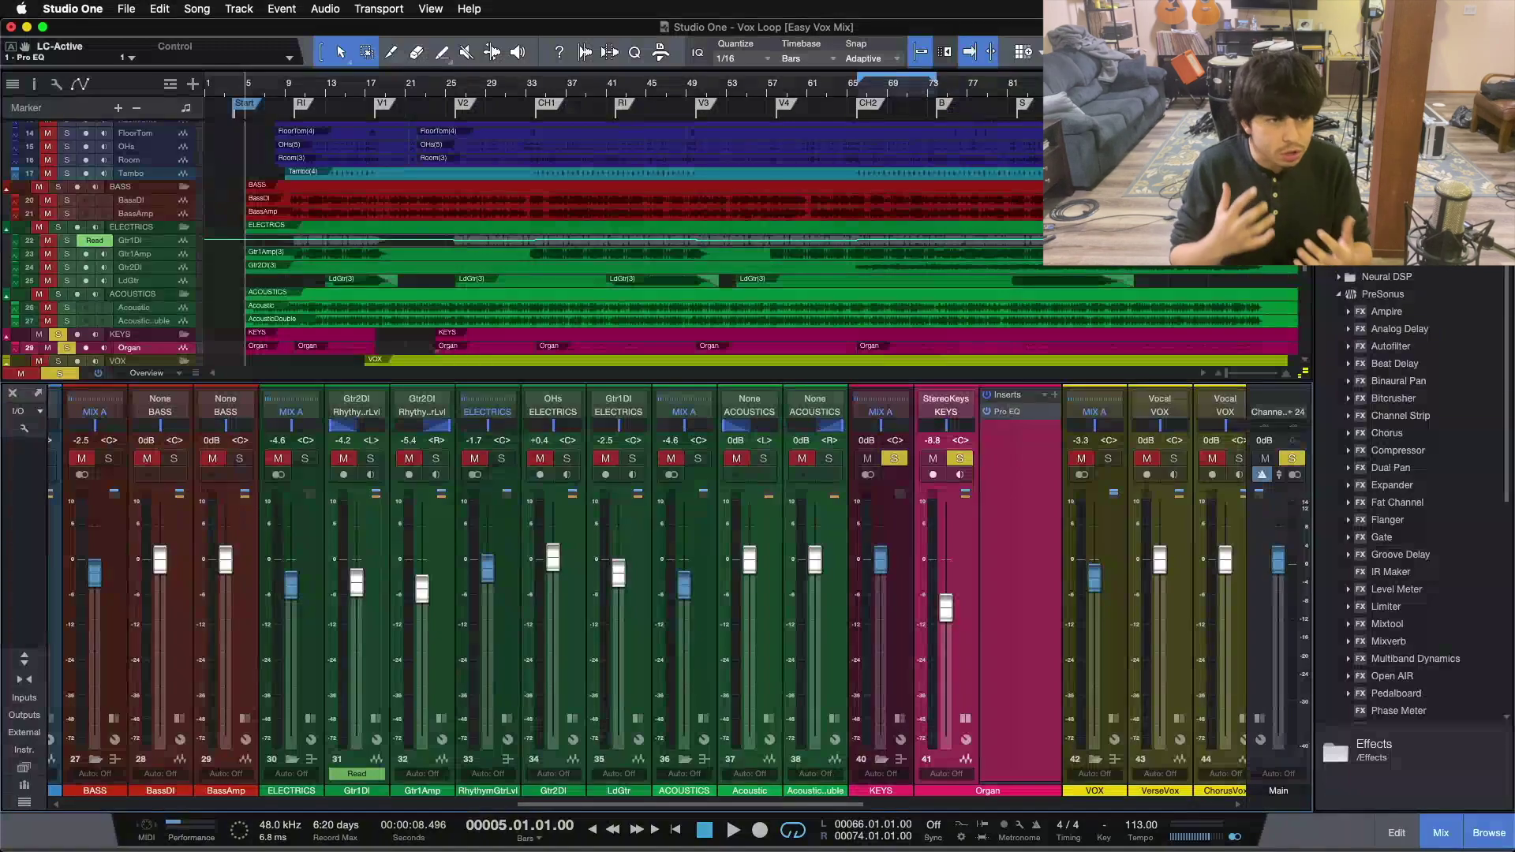
pyautogui.press('s')
pyautogui.moveTo(816, 802); pyautogui.dragTo(278, 807)
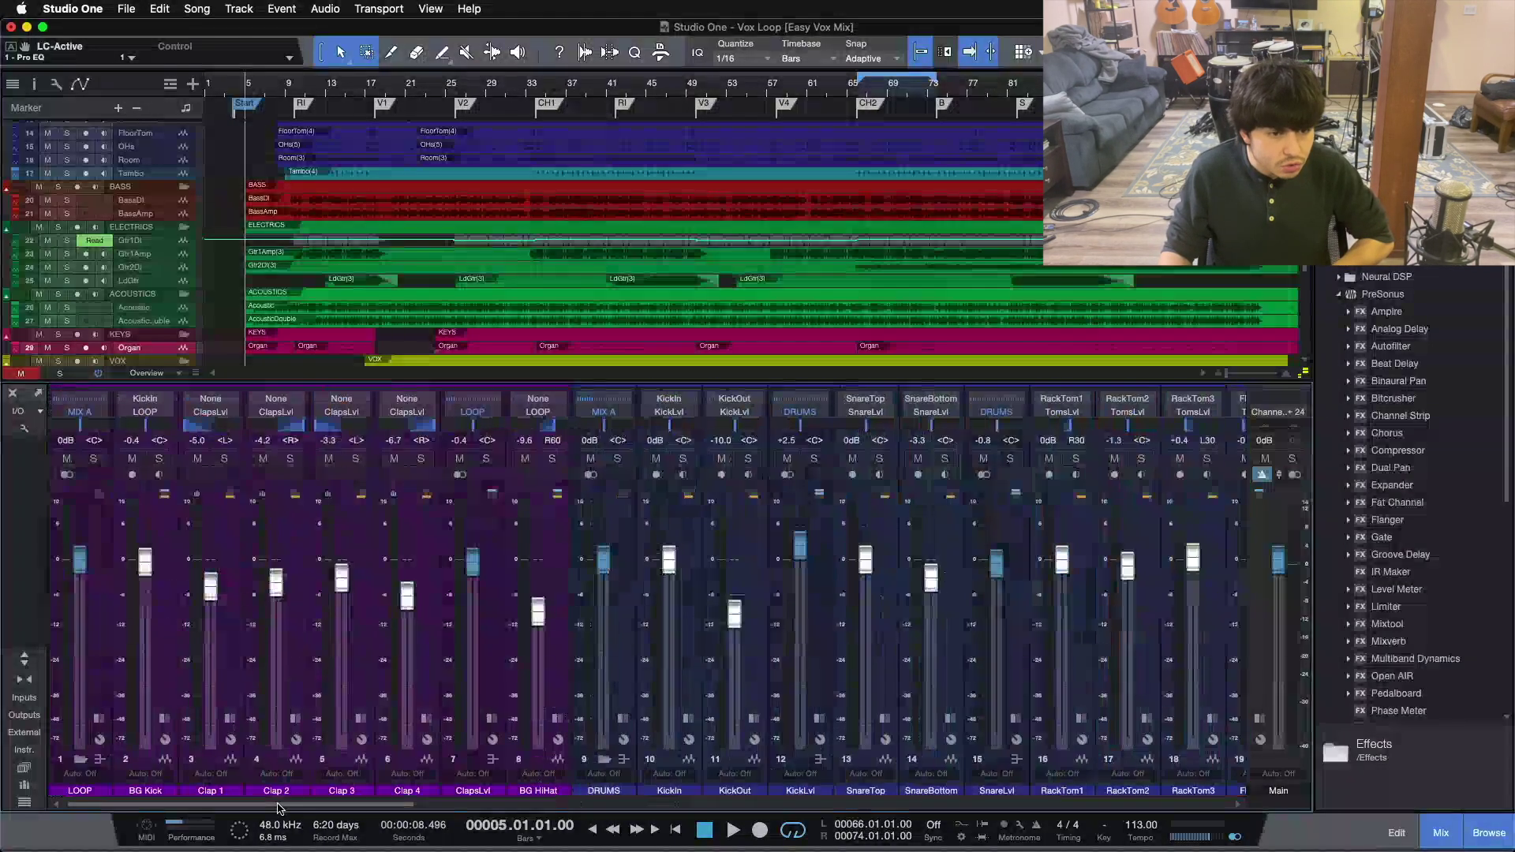
pyautogui.hscroll(15, 928, 735)
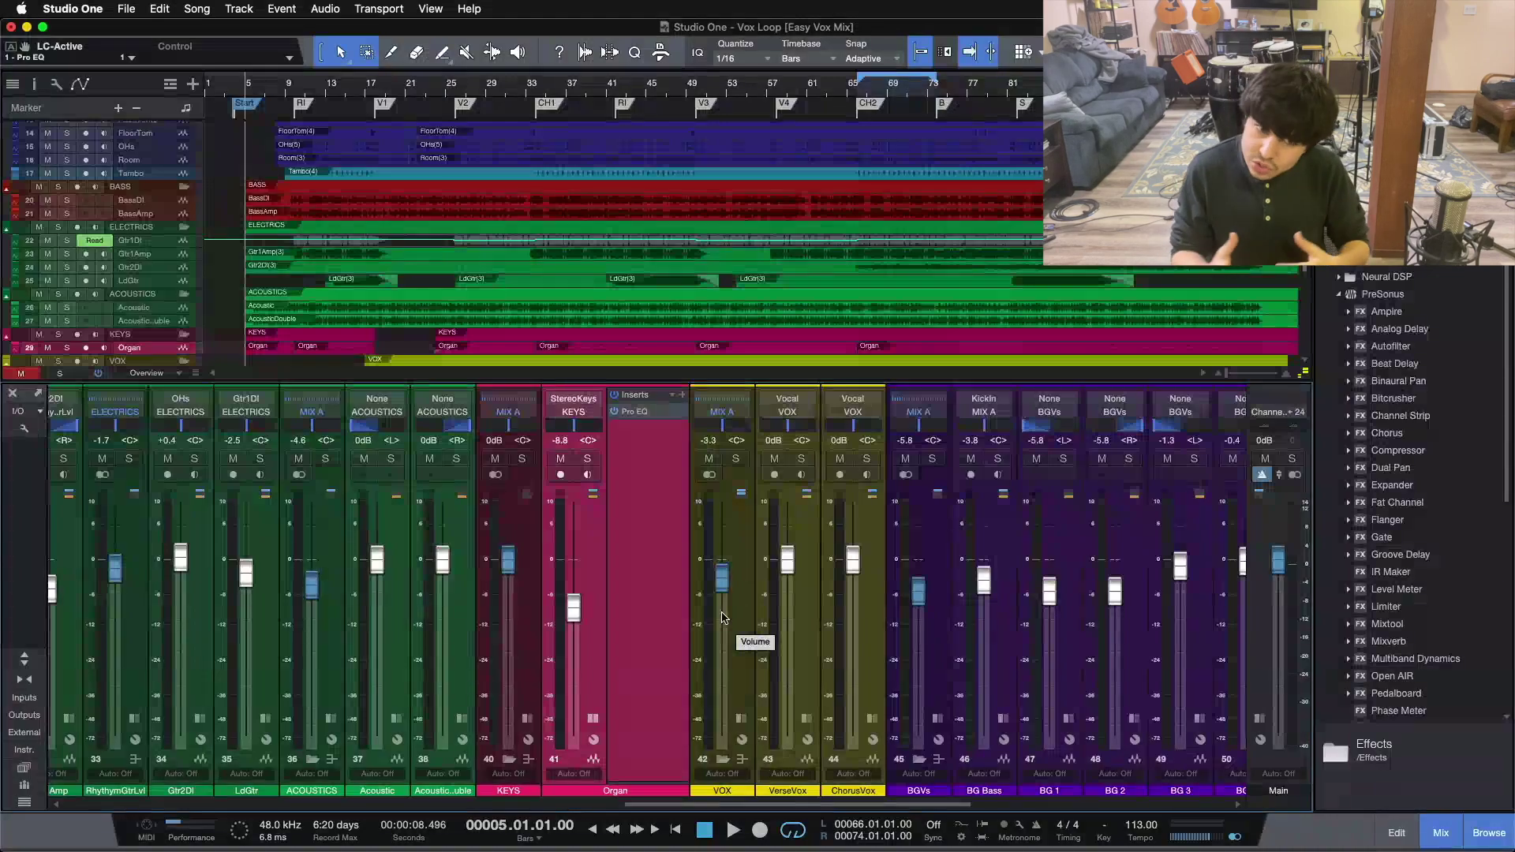
# - Solo the Organ channel in the mixer for a brief check and unsolo it again
pyautogui.moveTo(715, 803); pyautogui.dragTo(601, 796)
pyautogui.click(987, 459)
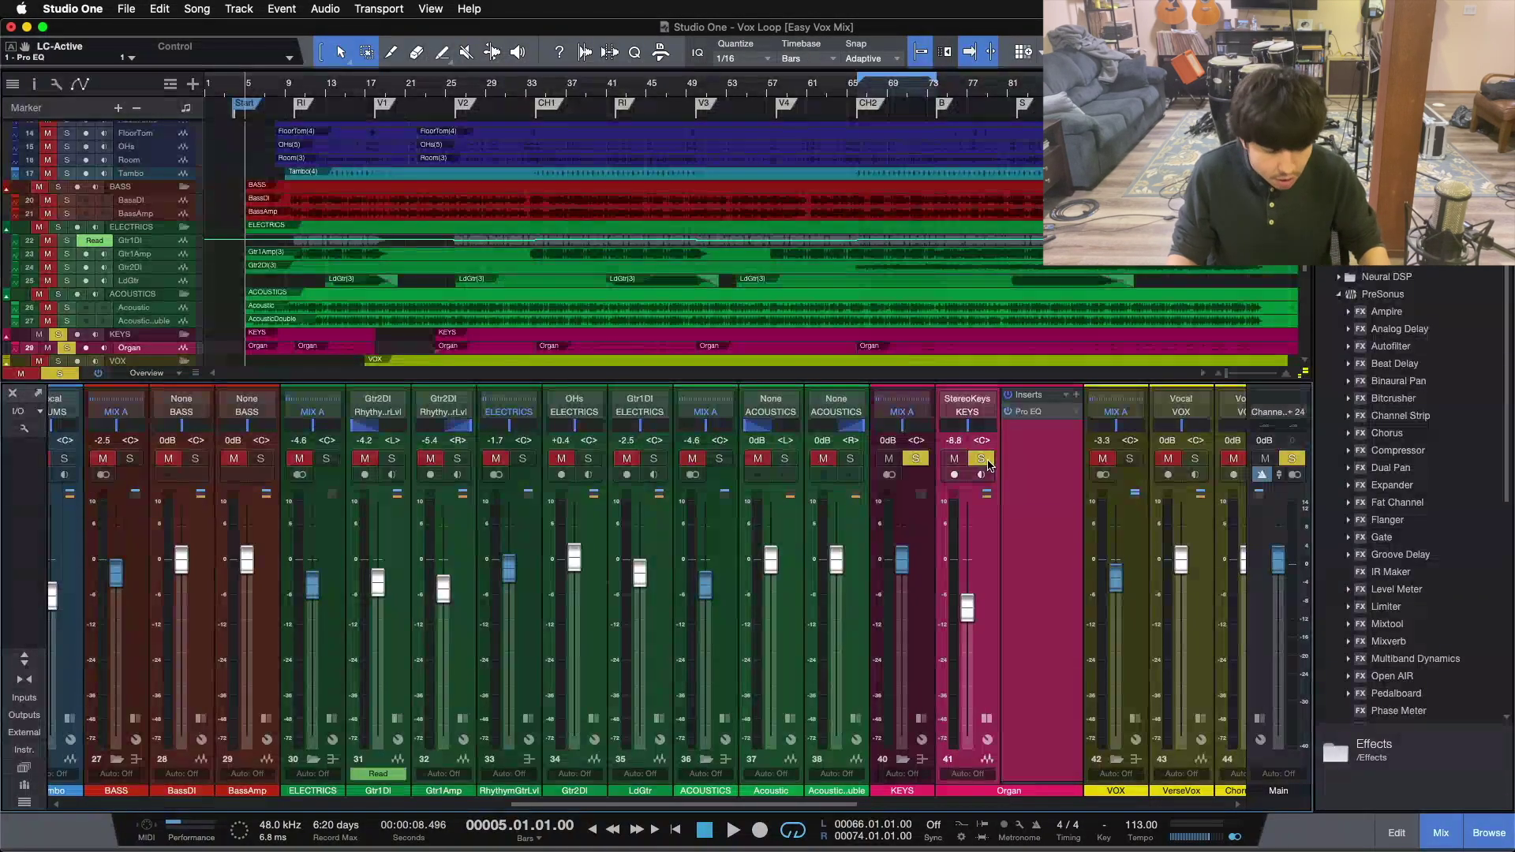
pyautogui.click(984, 460)
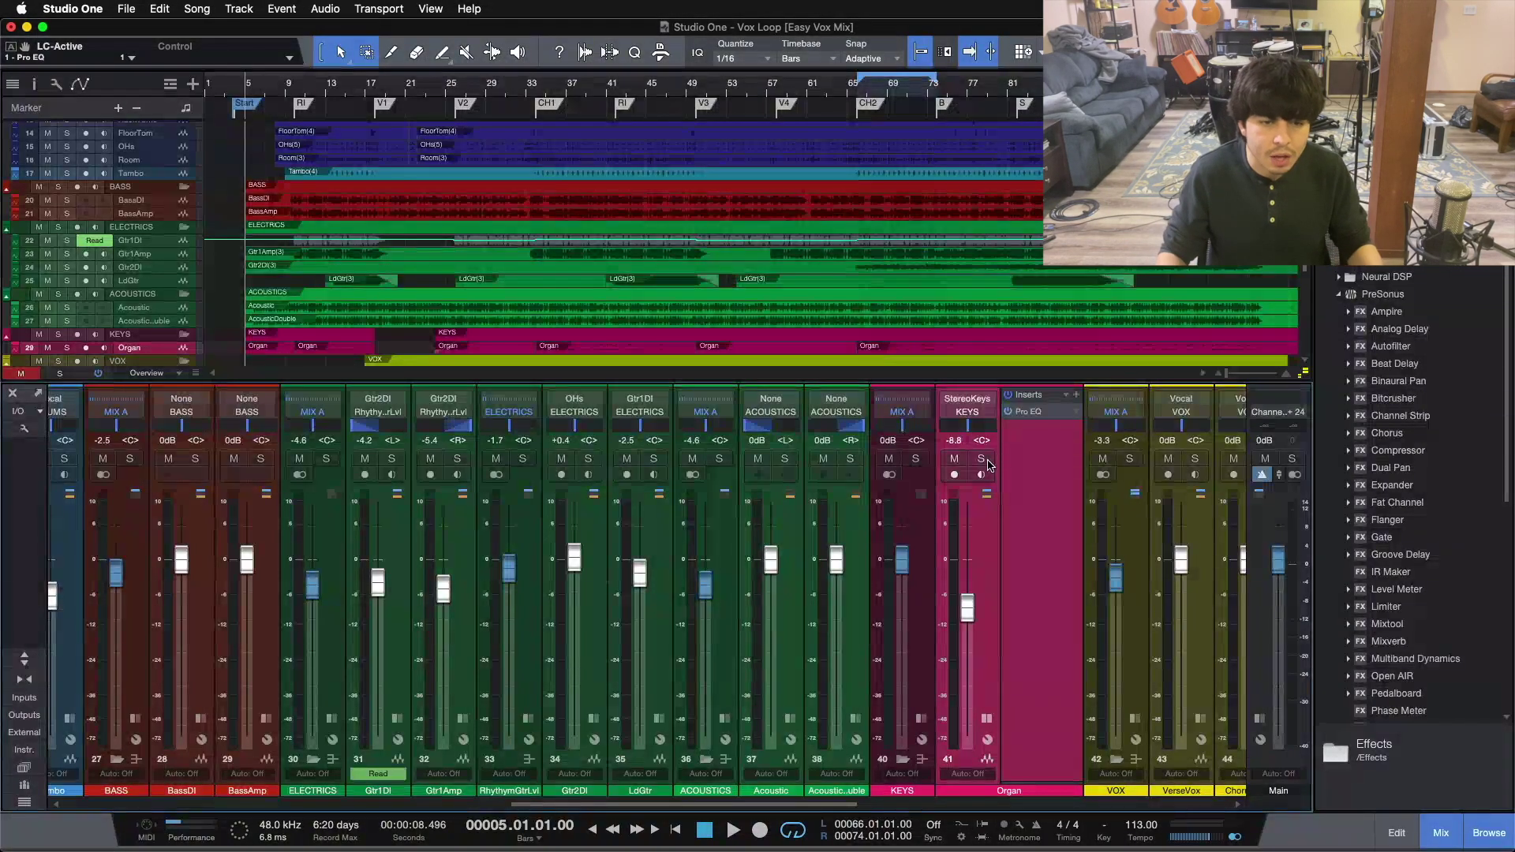
# - Solo the VerseVox channel and expand its inserts to check them, collapsing them again
pyautogui.moveTo(701, 804); pyautogui.dragTo(827, 802)
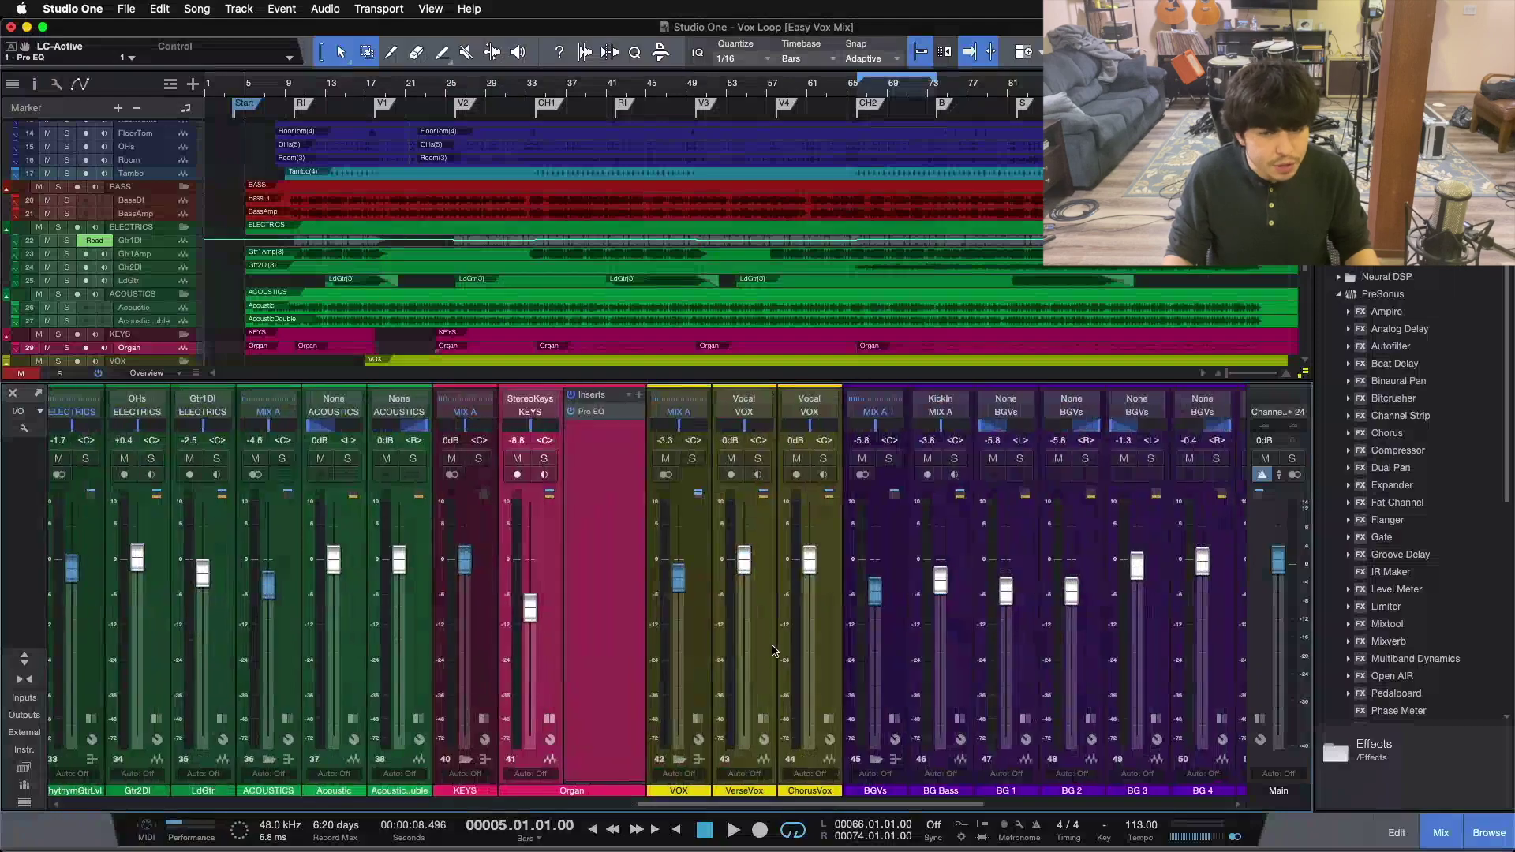
pyautogui.click(770, 620)
pyautogui.click(756, 460)
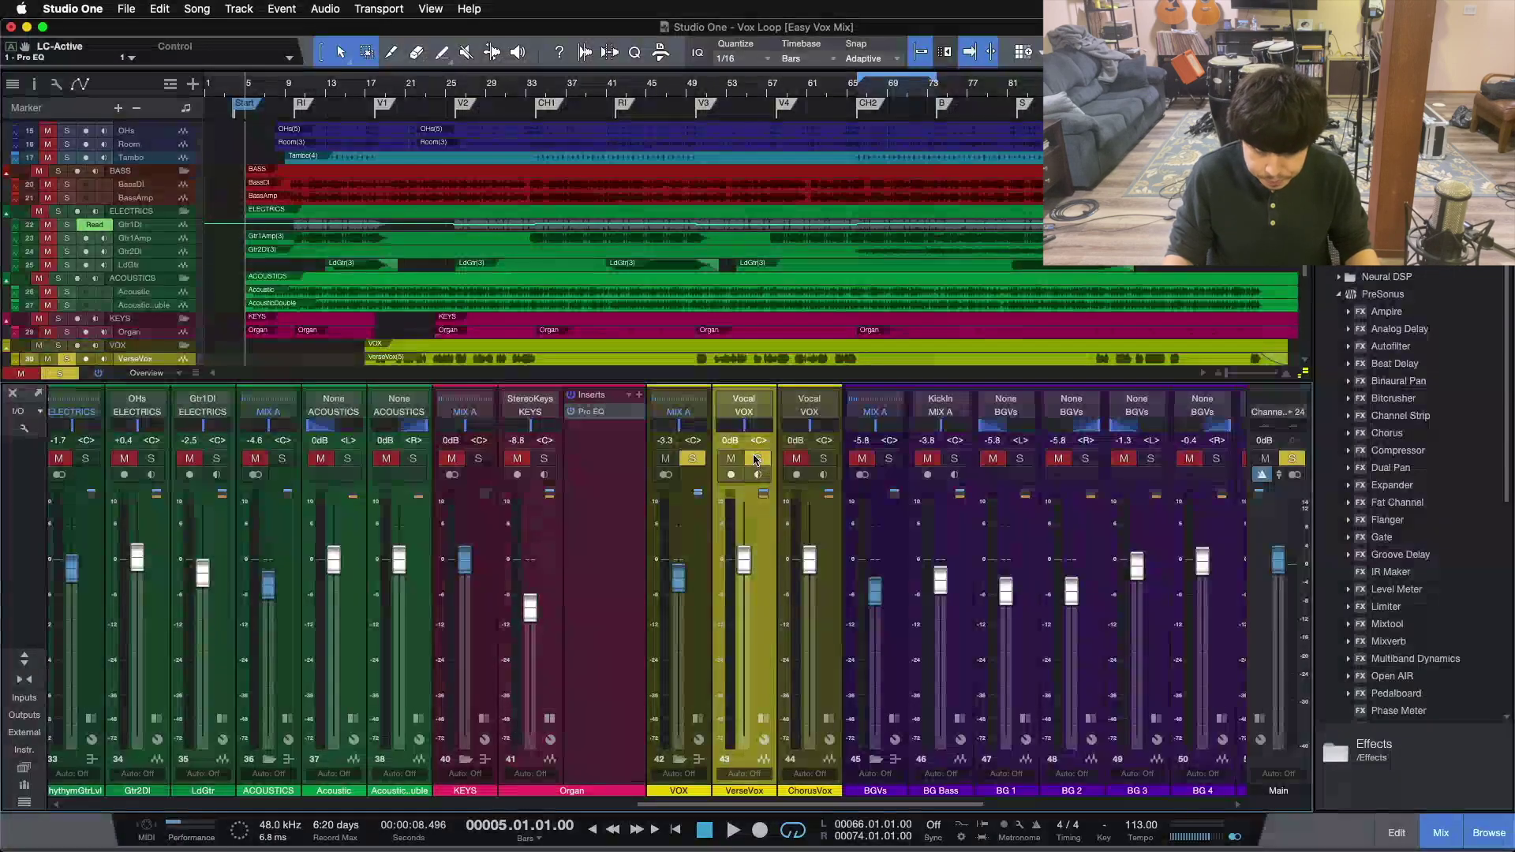
pyautogui.click(763, 718)
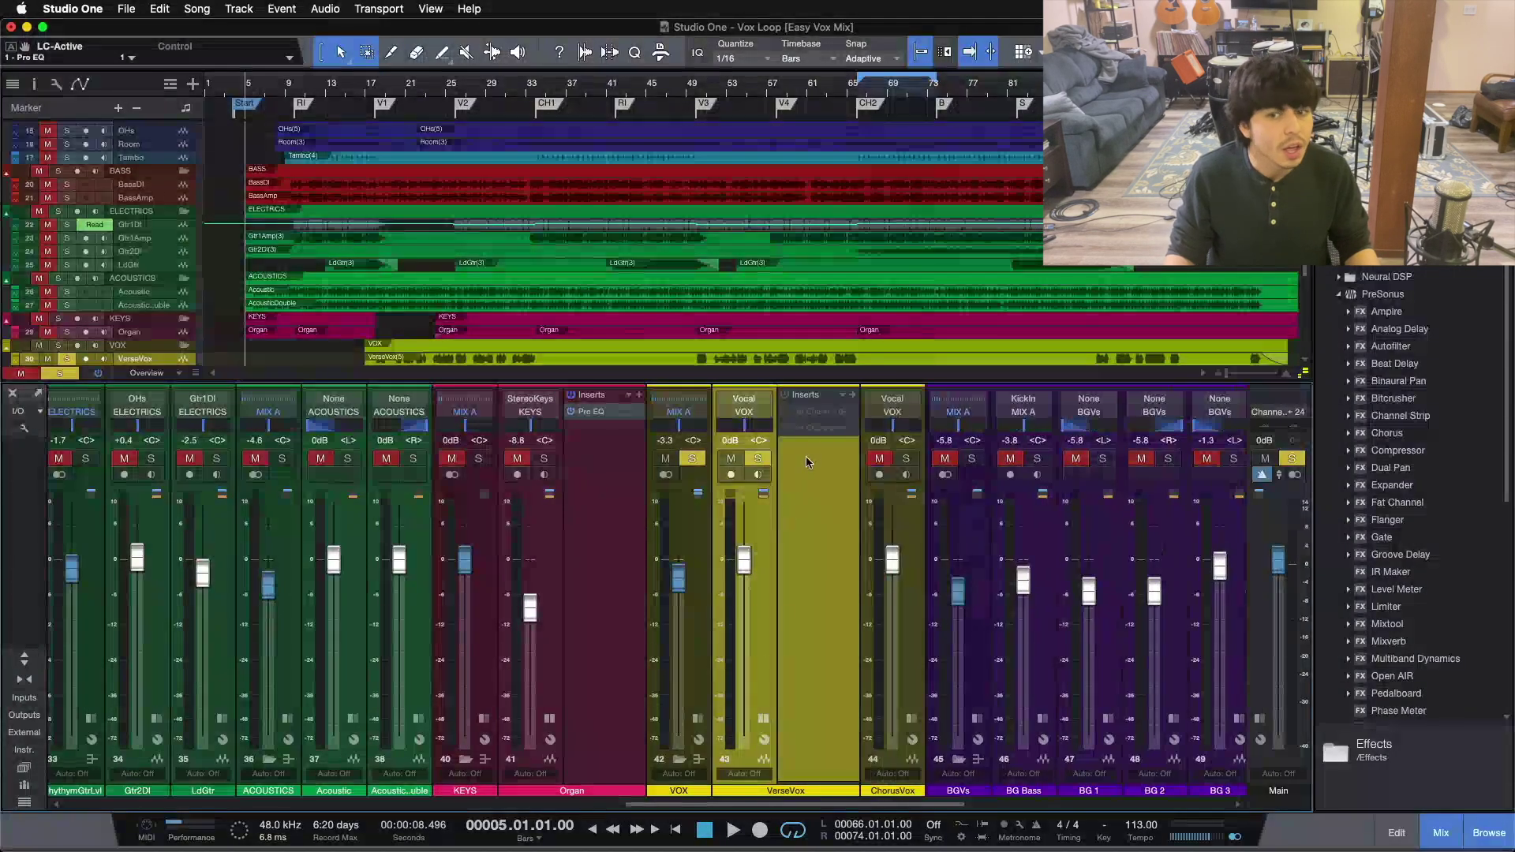
pyautogui.click(764, 719)
# - Expand the VOX bus's inserts and open its Pro EQ to show the vocal low cut
pyautogui.click(697, 718)
pyautogui.click(740, 566)
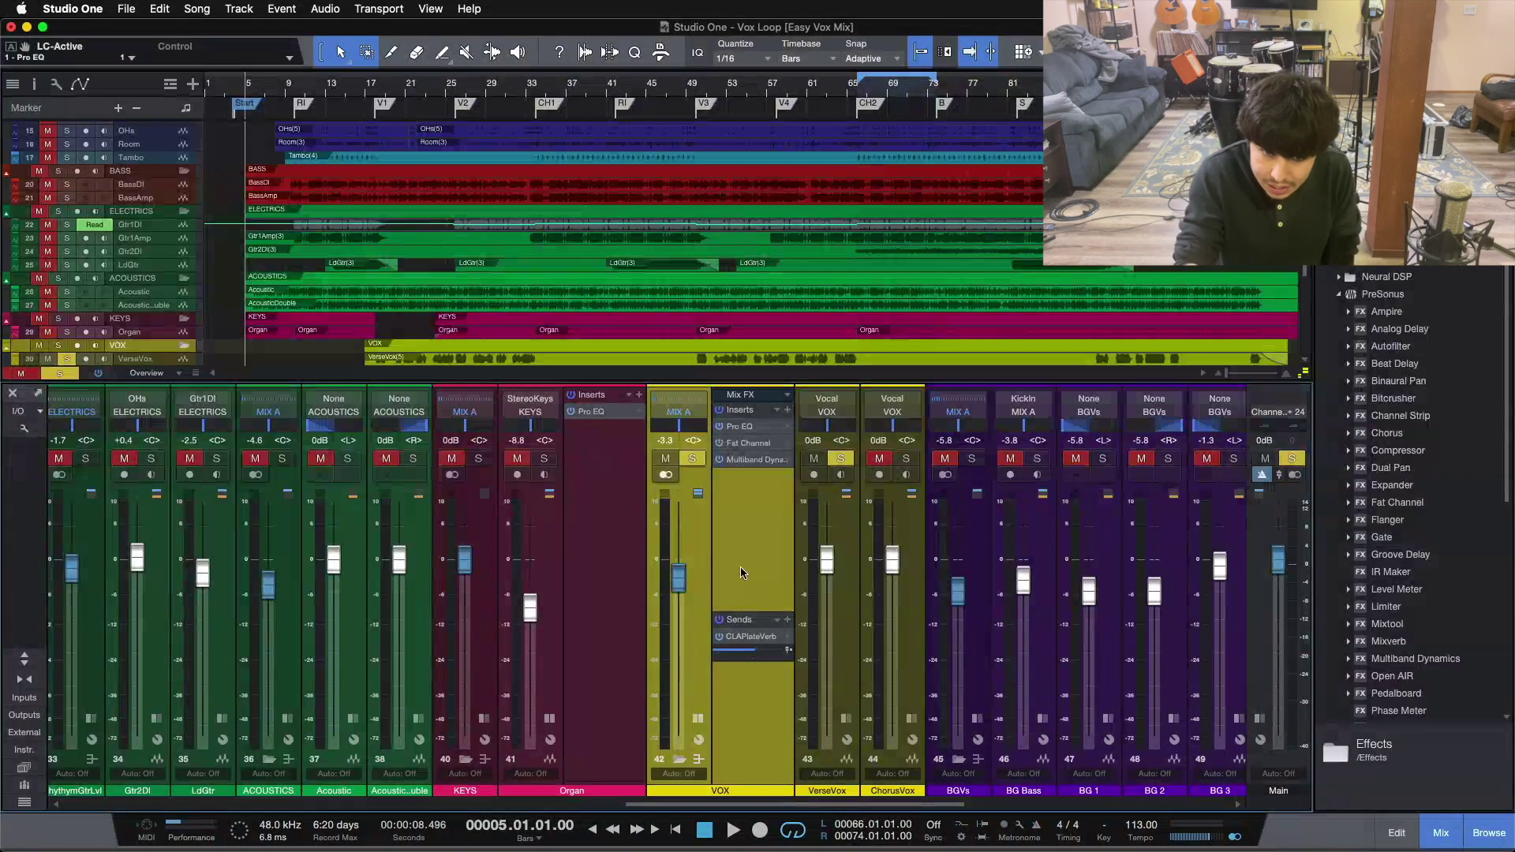
pyautogui.doubleClick(742, 428)
pyautogui.moveTo(755, 432); pyautogui.dragTo(892, 334)
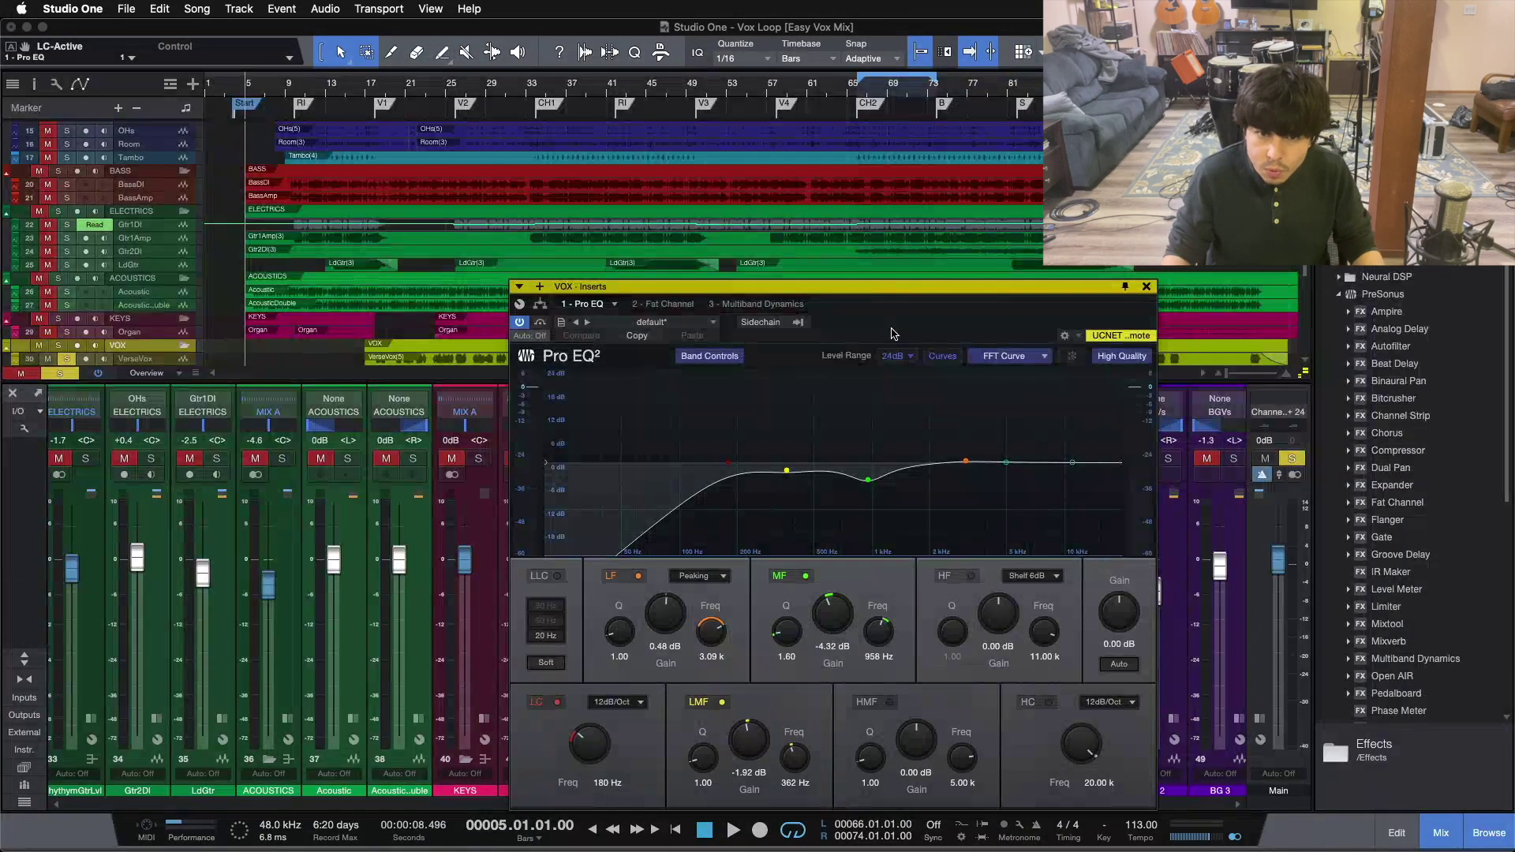
# - Unsolo the vocals, close the VOX plug-in window and collapse the VOX and Organ inserts
pyautogui.press('s')
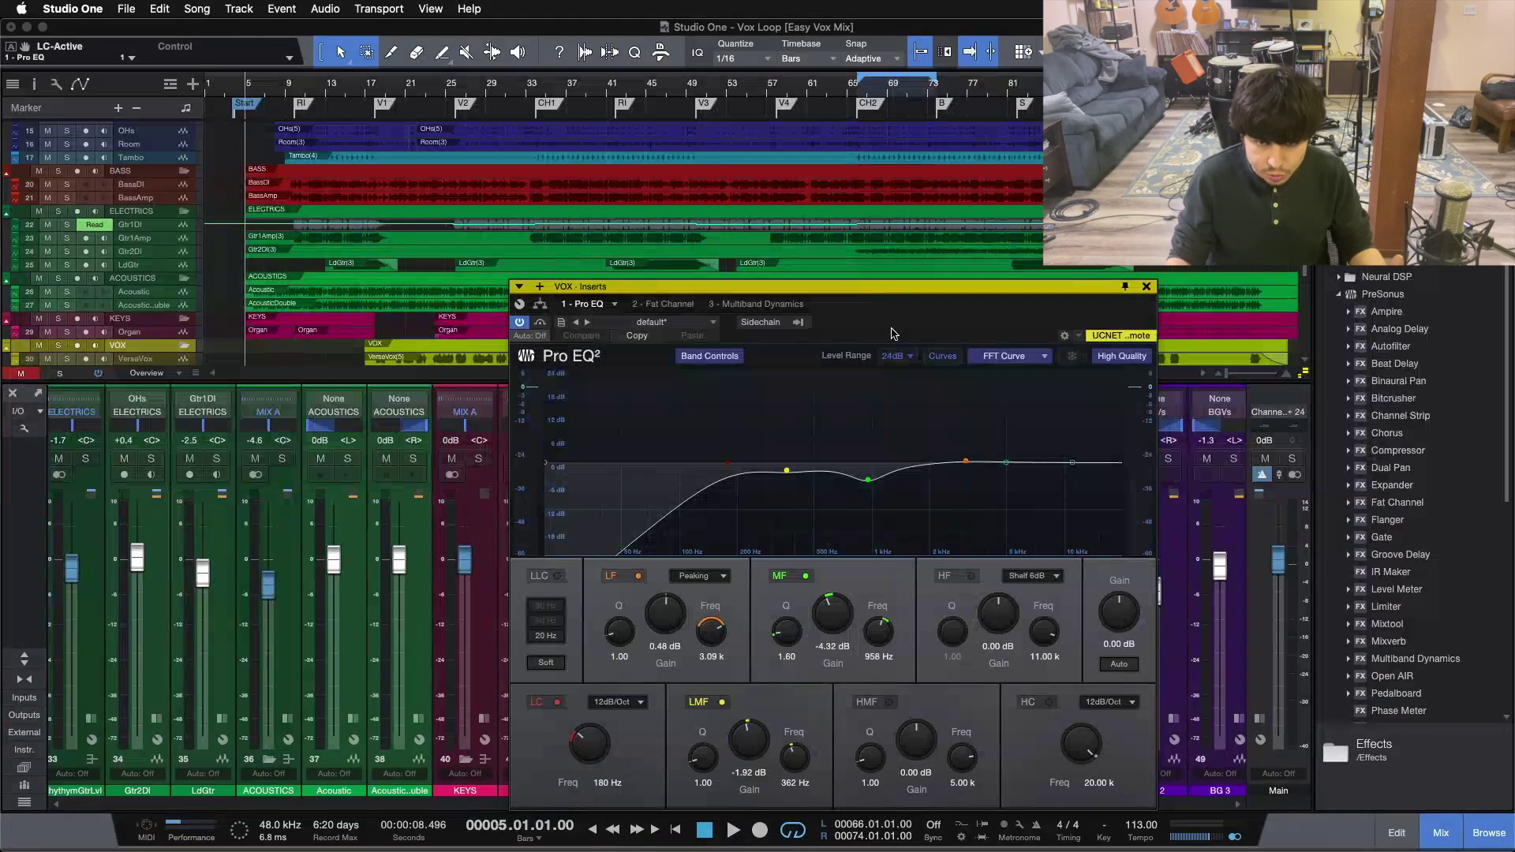
pyautogui.click(1146, 286)
pyautogui.click(698, 720)
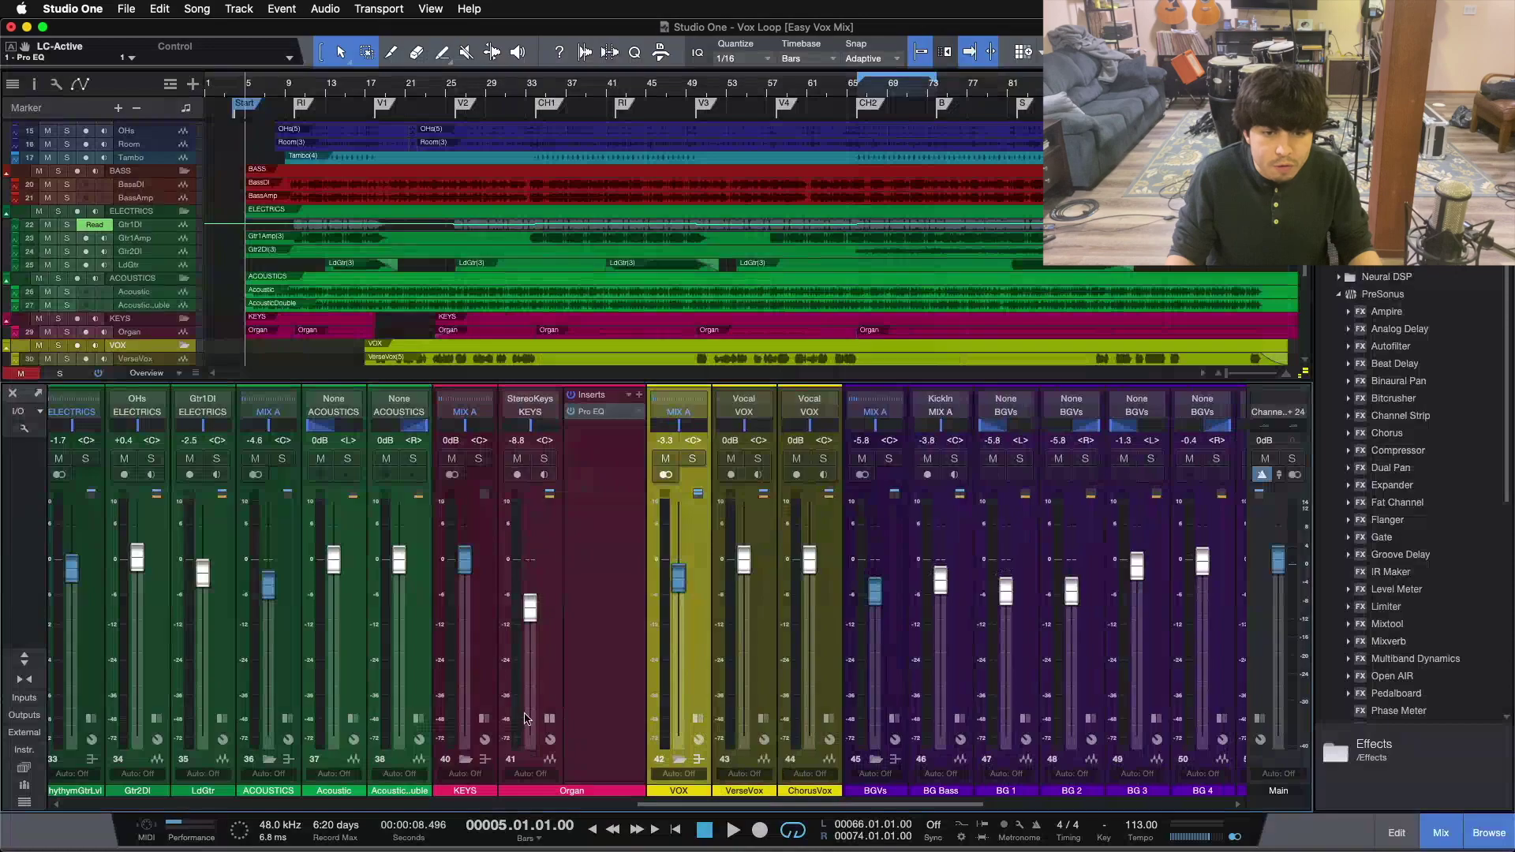
pyautogui.click(548, 717)
# - Return to the drum channels in the mixer and select the KickLvl bus
pyautogui.moveTo(586, 805); pyautogui.dragTo(78, 799)
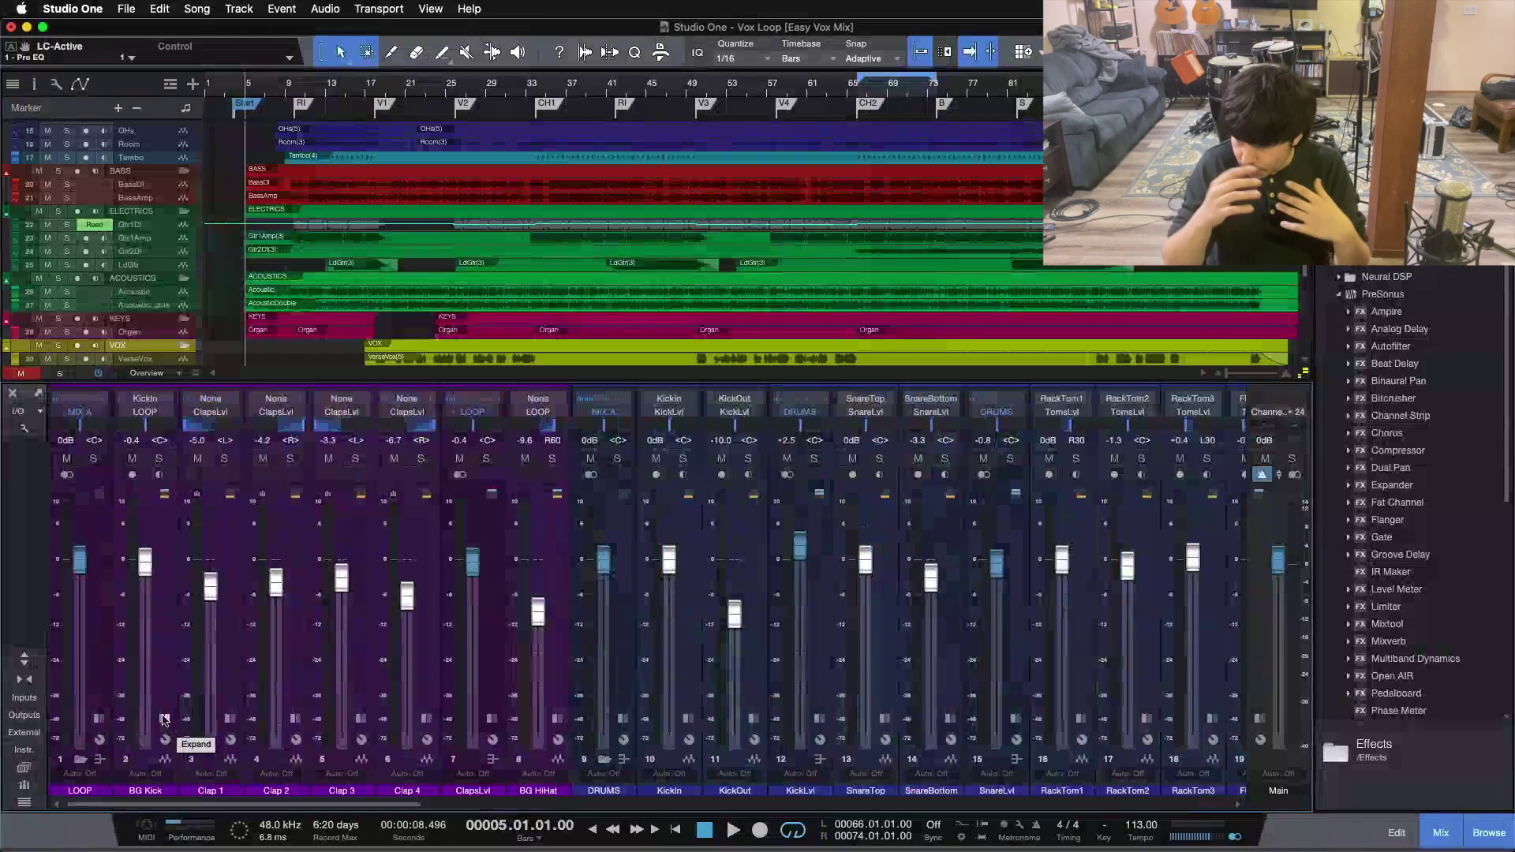
pyautogui.moveTo(133, 807); pyautogui.dragTo(301, 825)
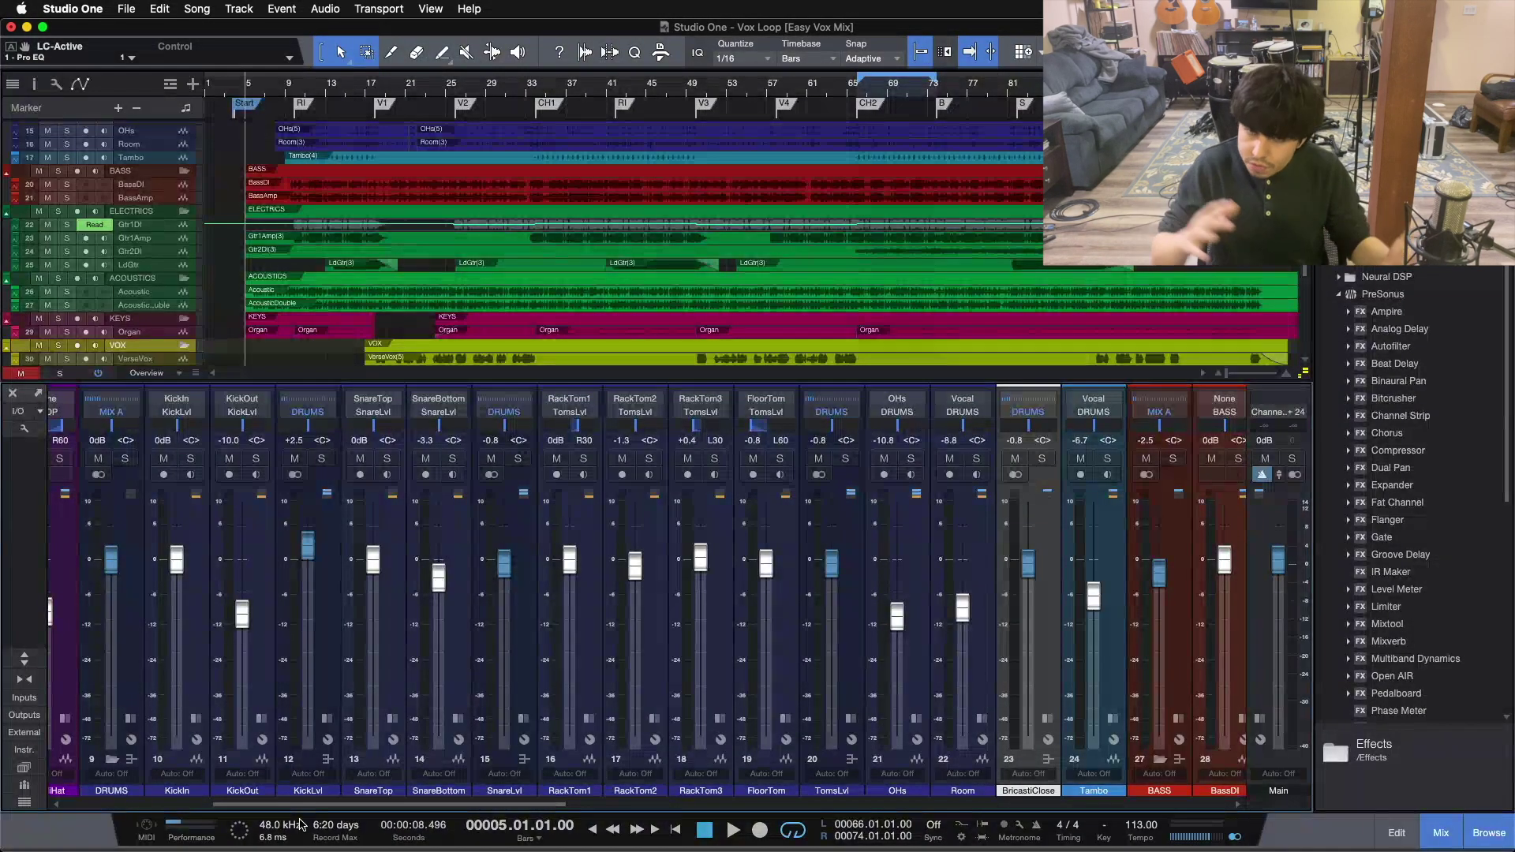
pyautogui.moveTo(433, 804)
pyautogui.mouseDown()
pyautogui.moveTo(487, 804)
pyautogui.moveTo(429, 797)
pyautogui.mouseUp()
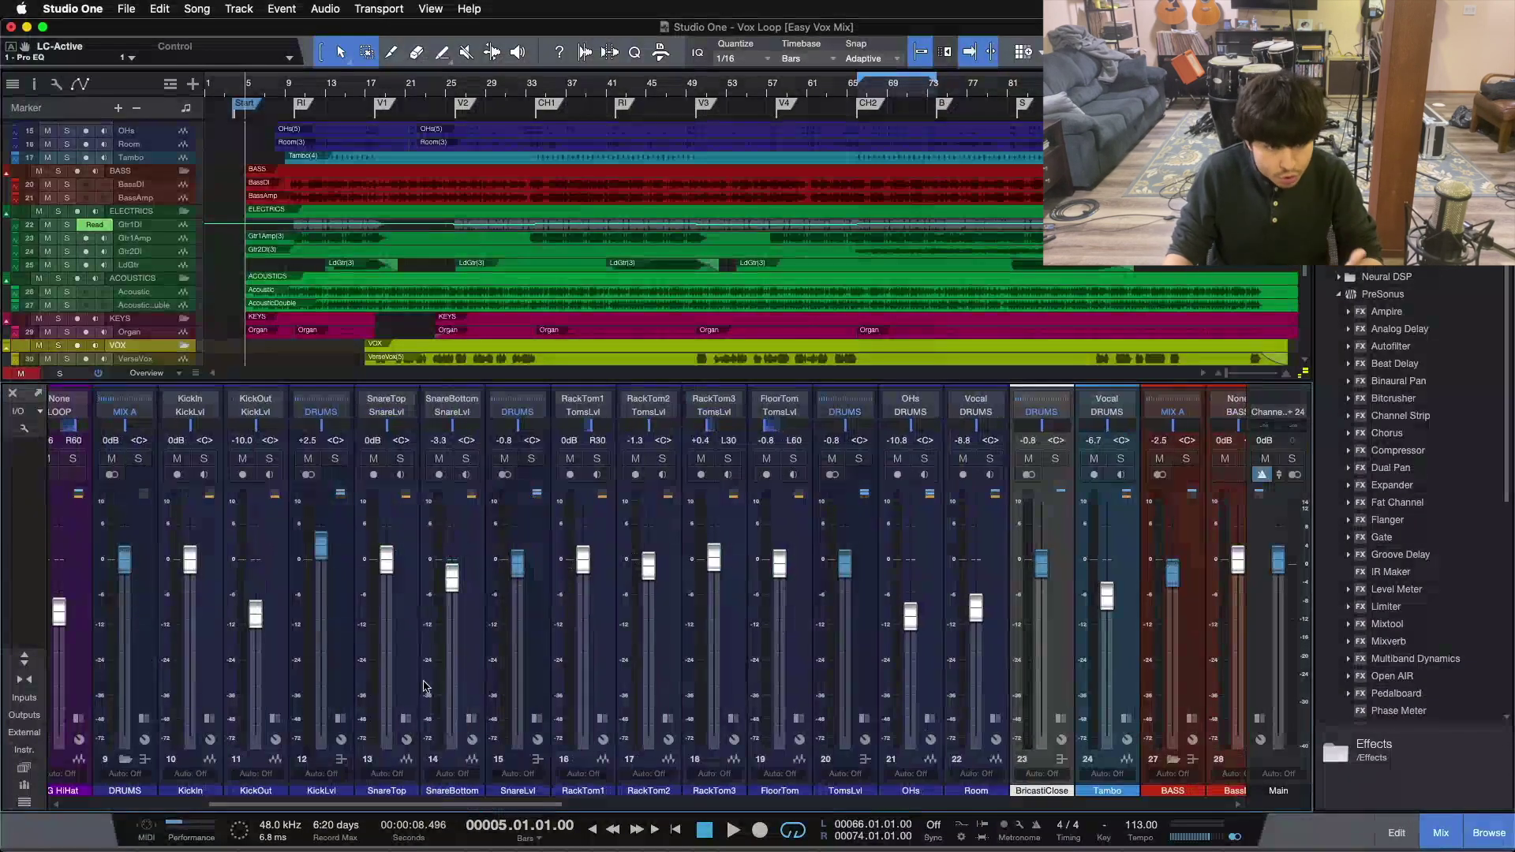
pyautogui.click(345, 667)
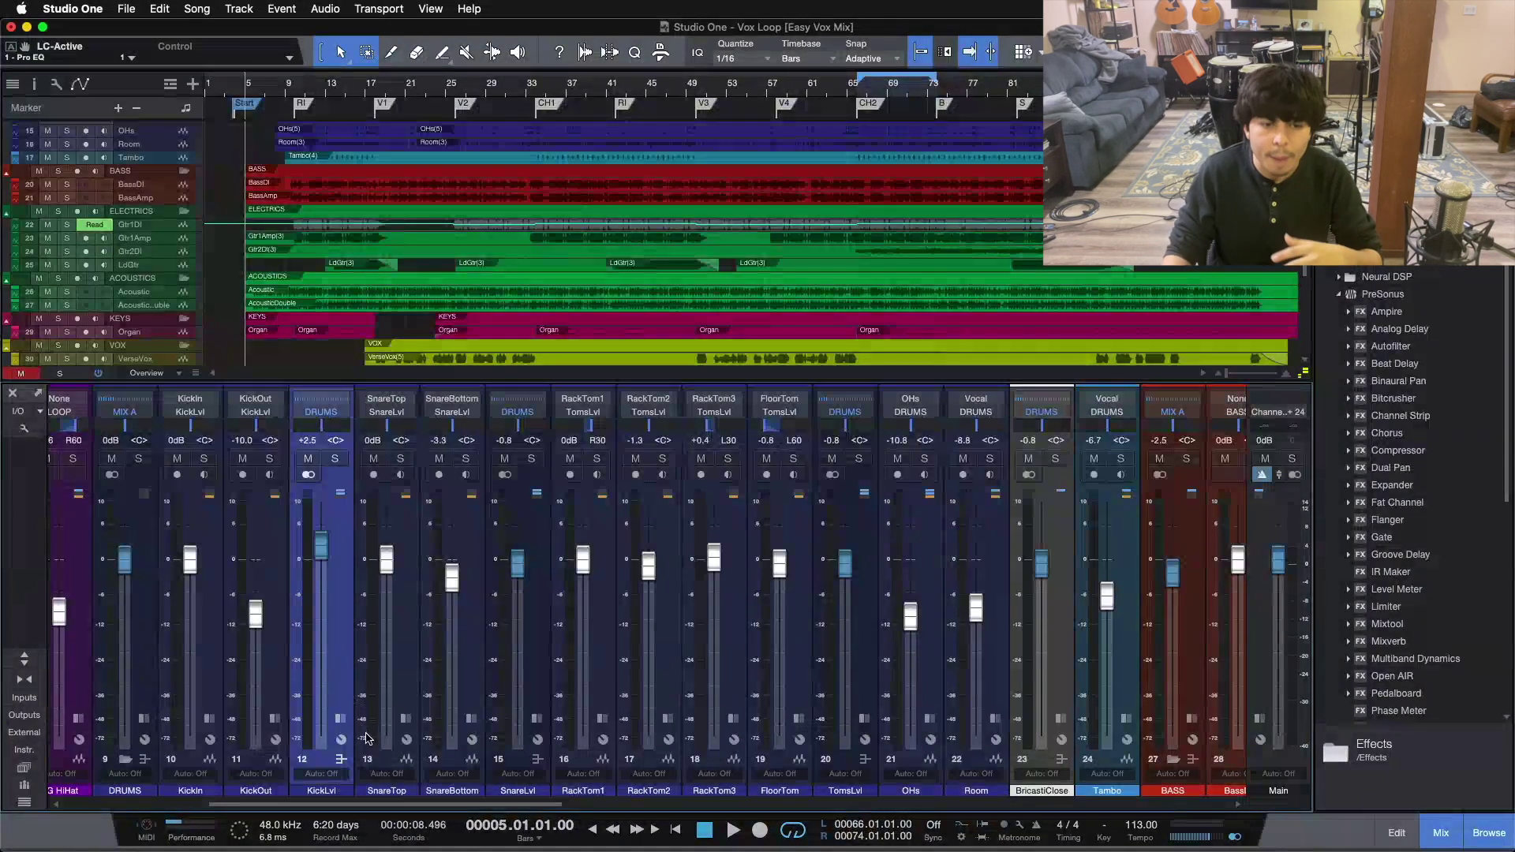
# - Select the BASS bus in the mixer, solo it for a brief check and unsolo it
pyautogui.moveTo(390, 804); pyautogui.dragTo(608, 820)
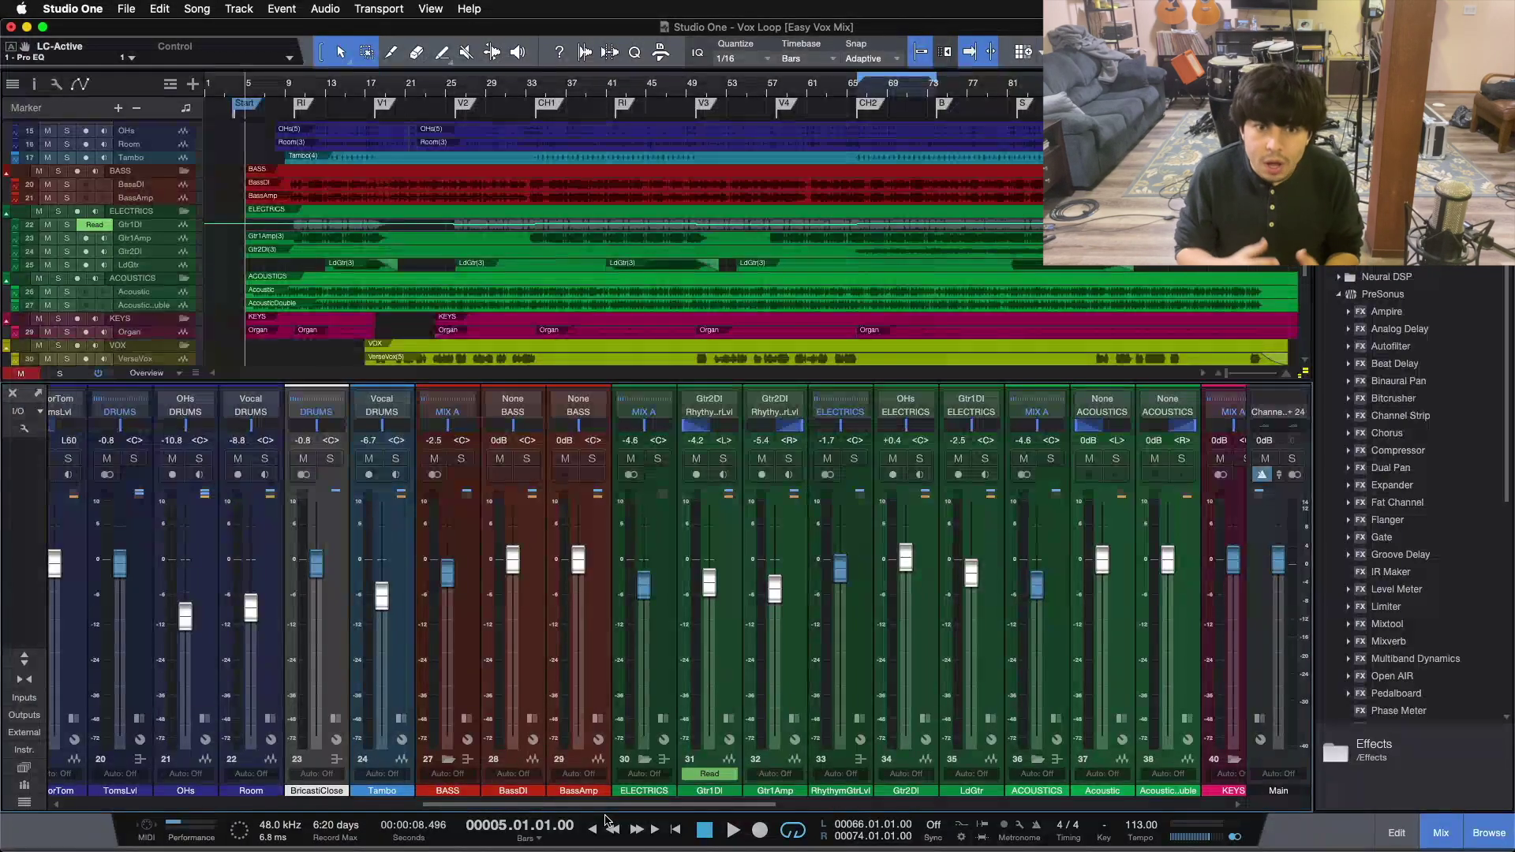
pyautogui.moveTo(601, 805); pyautogui.dragTo(543, 808)
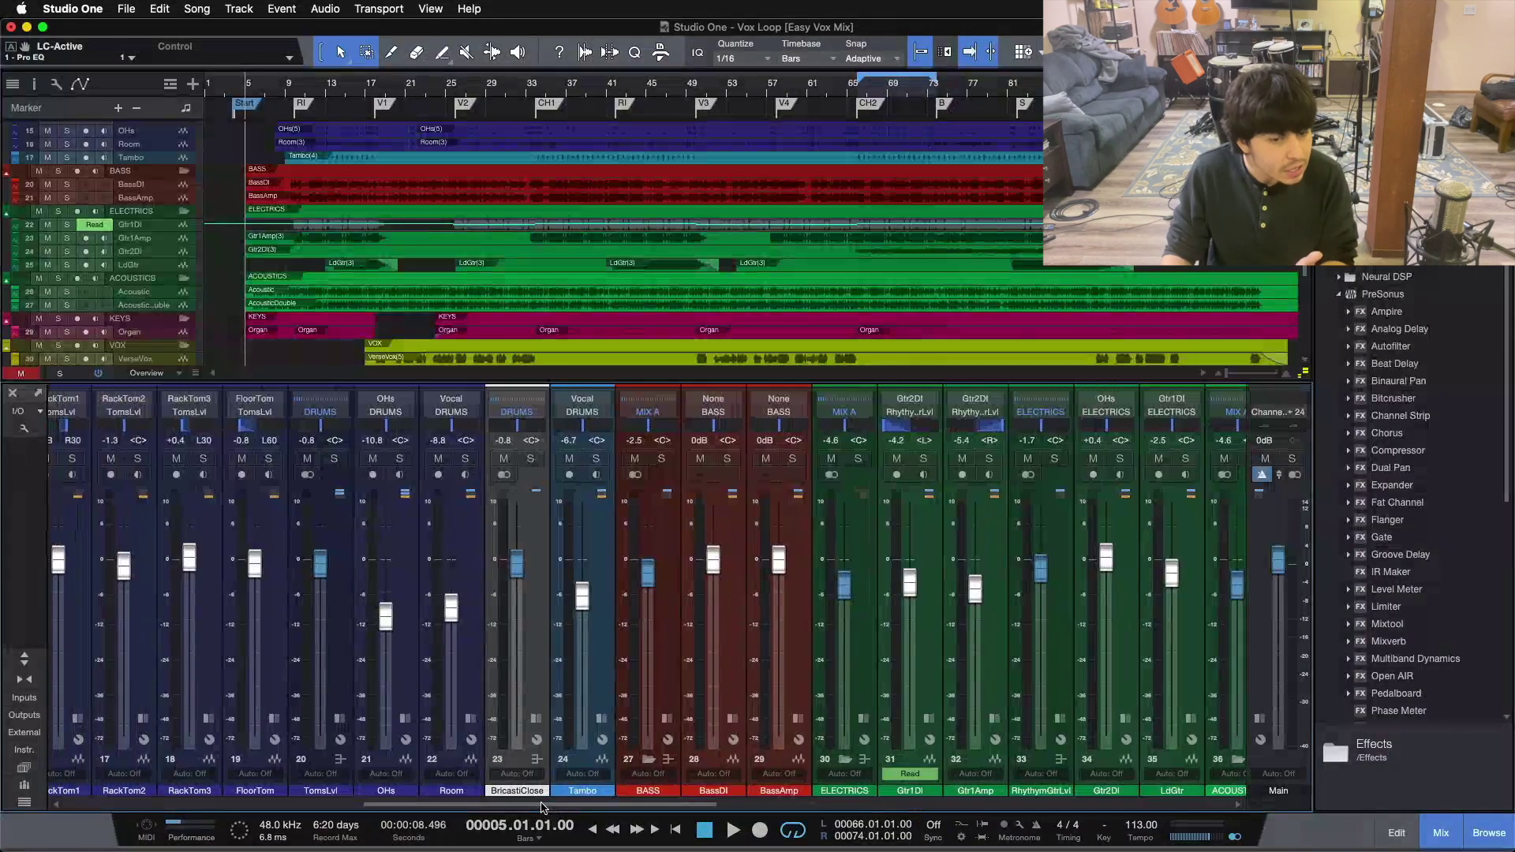
pyautogui.click(667, 629)
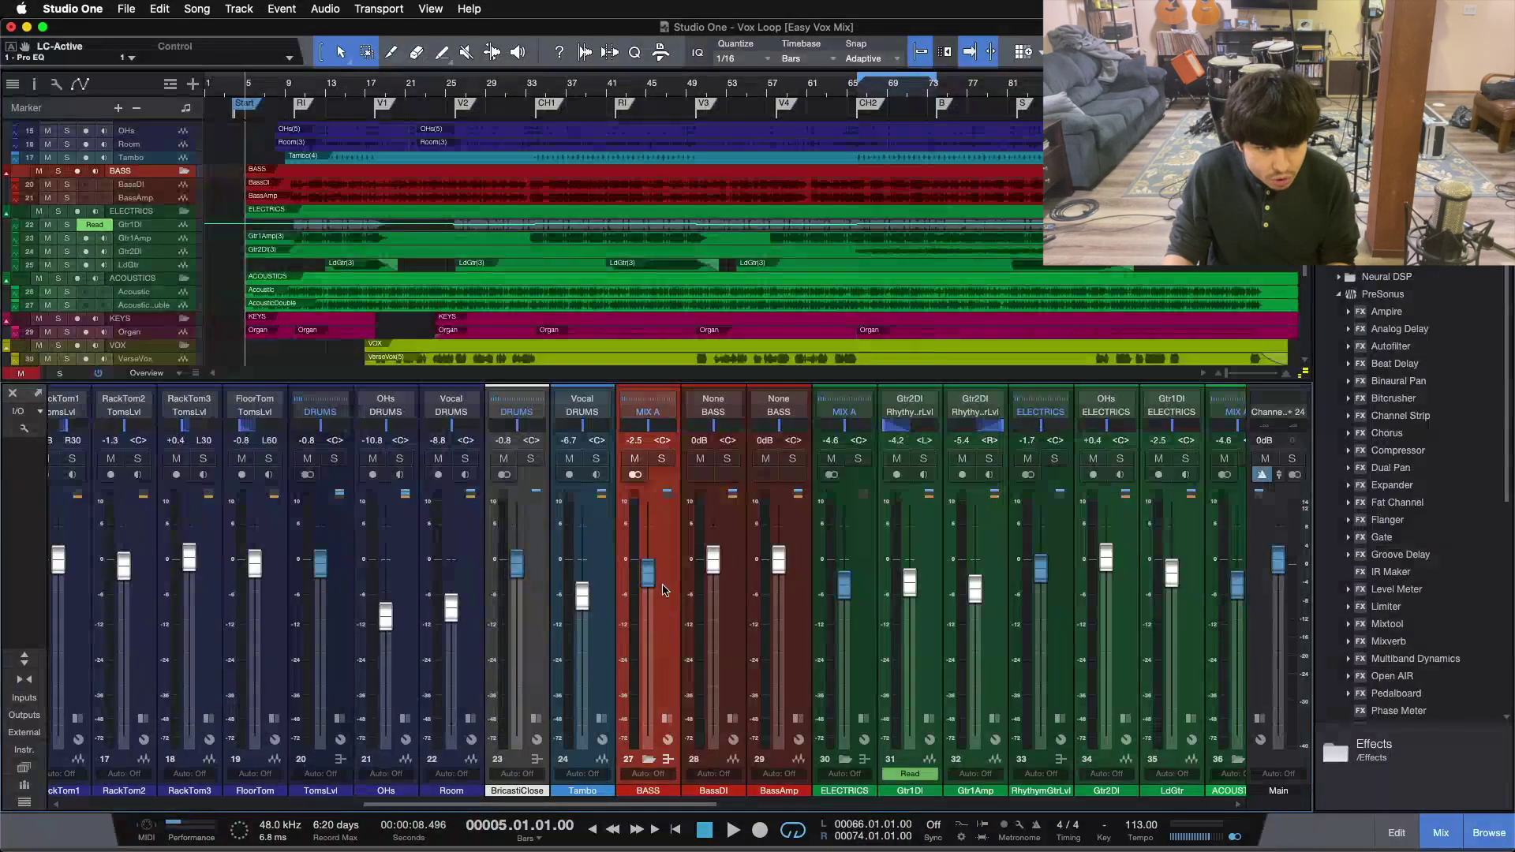
pyautogui.click(661, 460)
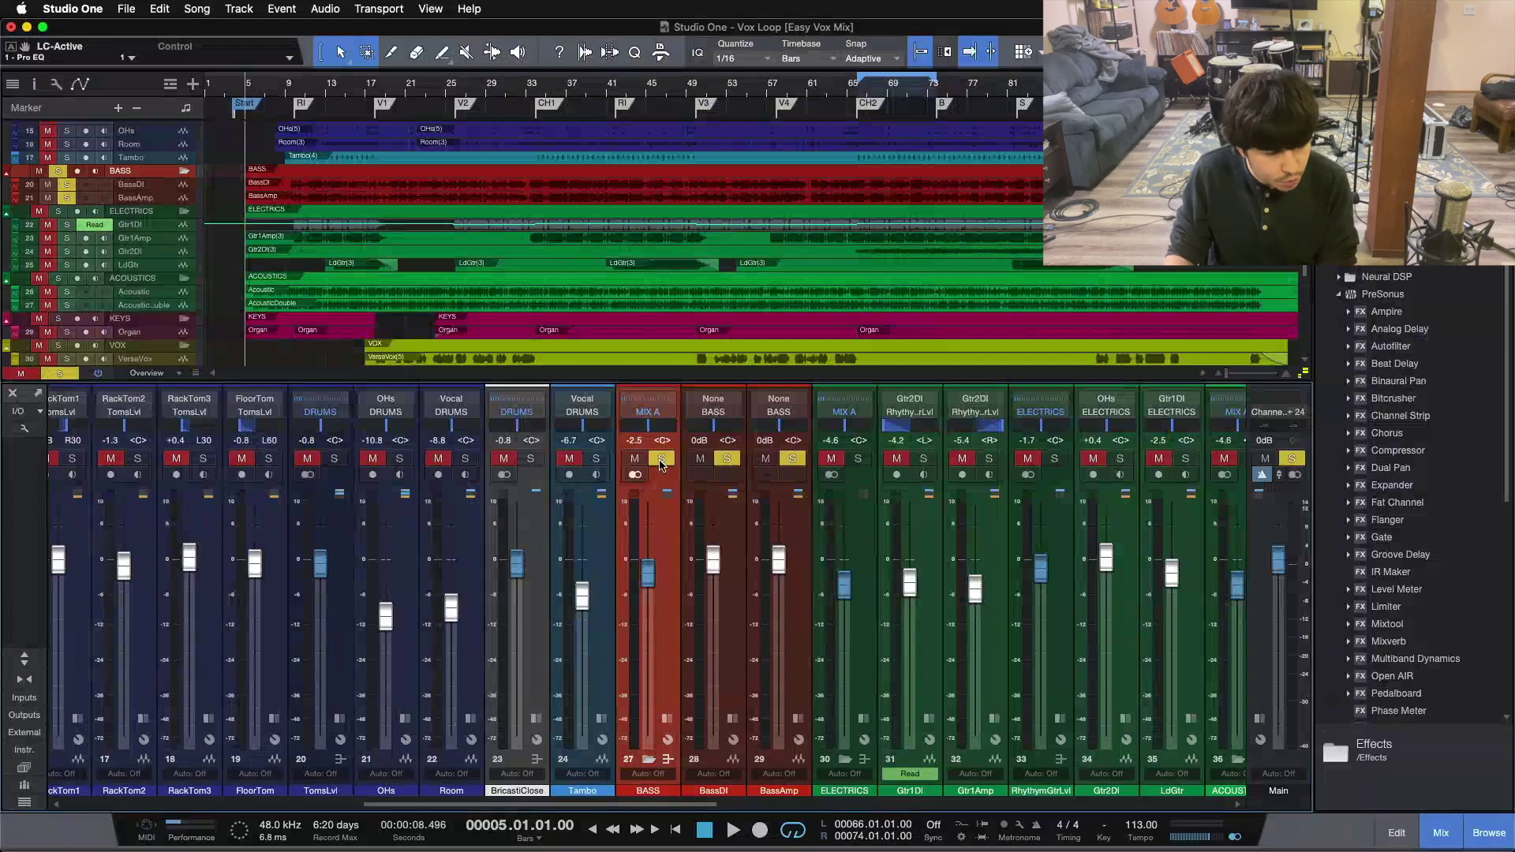
pyautogui.click(662, 459)
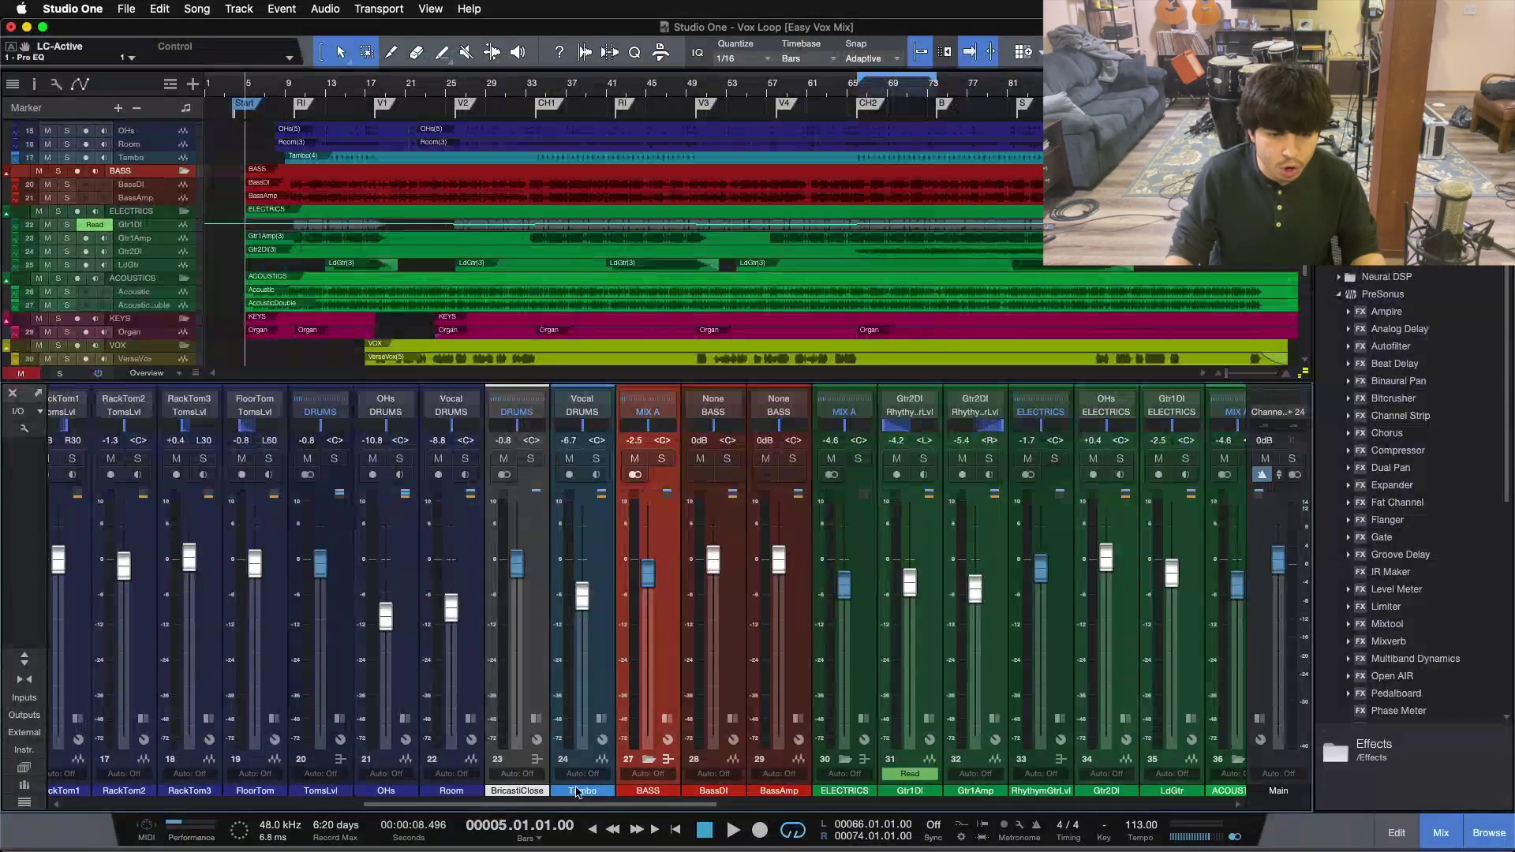
pyautogui.moveTo(577, 804); pyautogui.dragTo(410, 803)
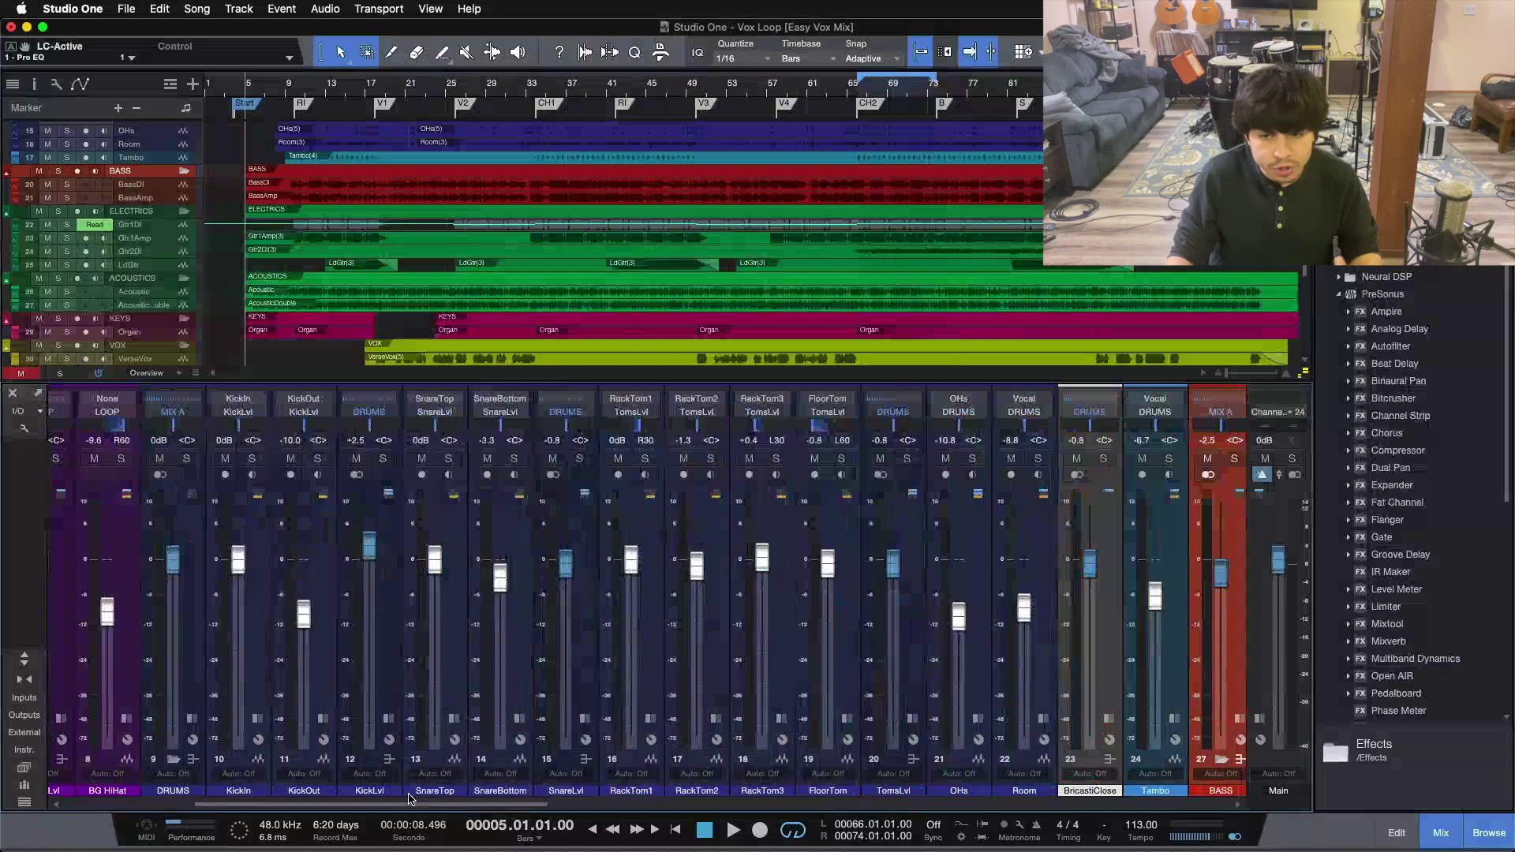
pyautogui.hscroll(2, 94, 650)
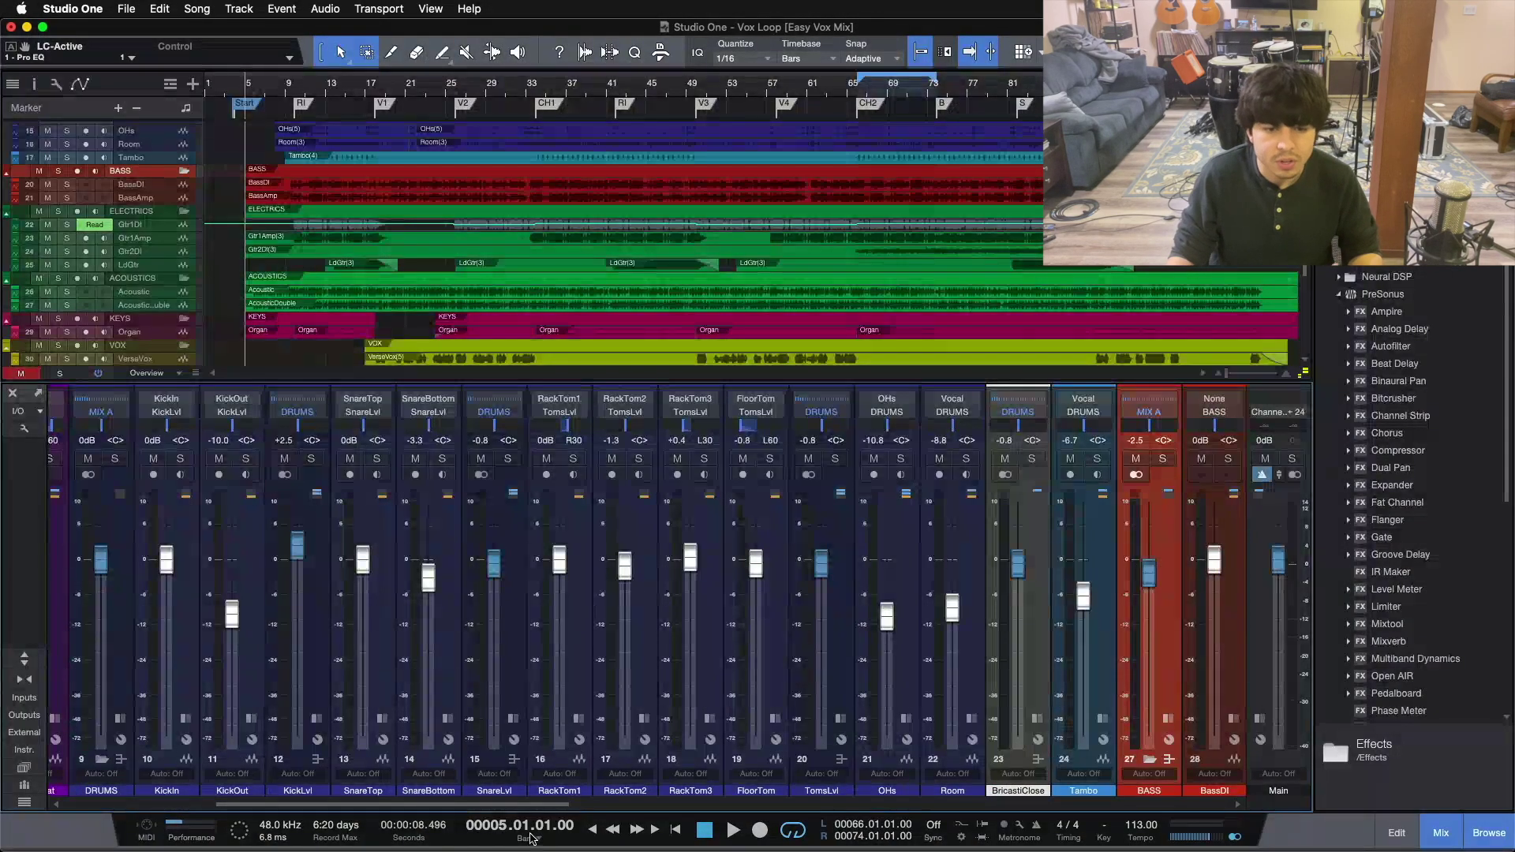
pyautogui.moveTo(545, 804); pyautogui.dragTo(947, 798)
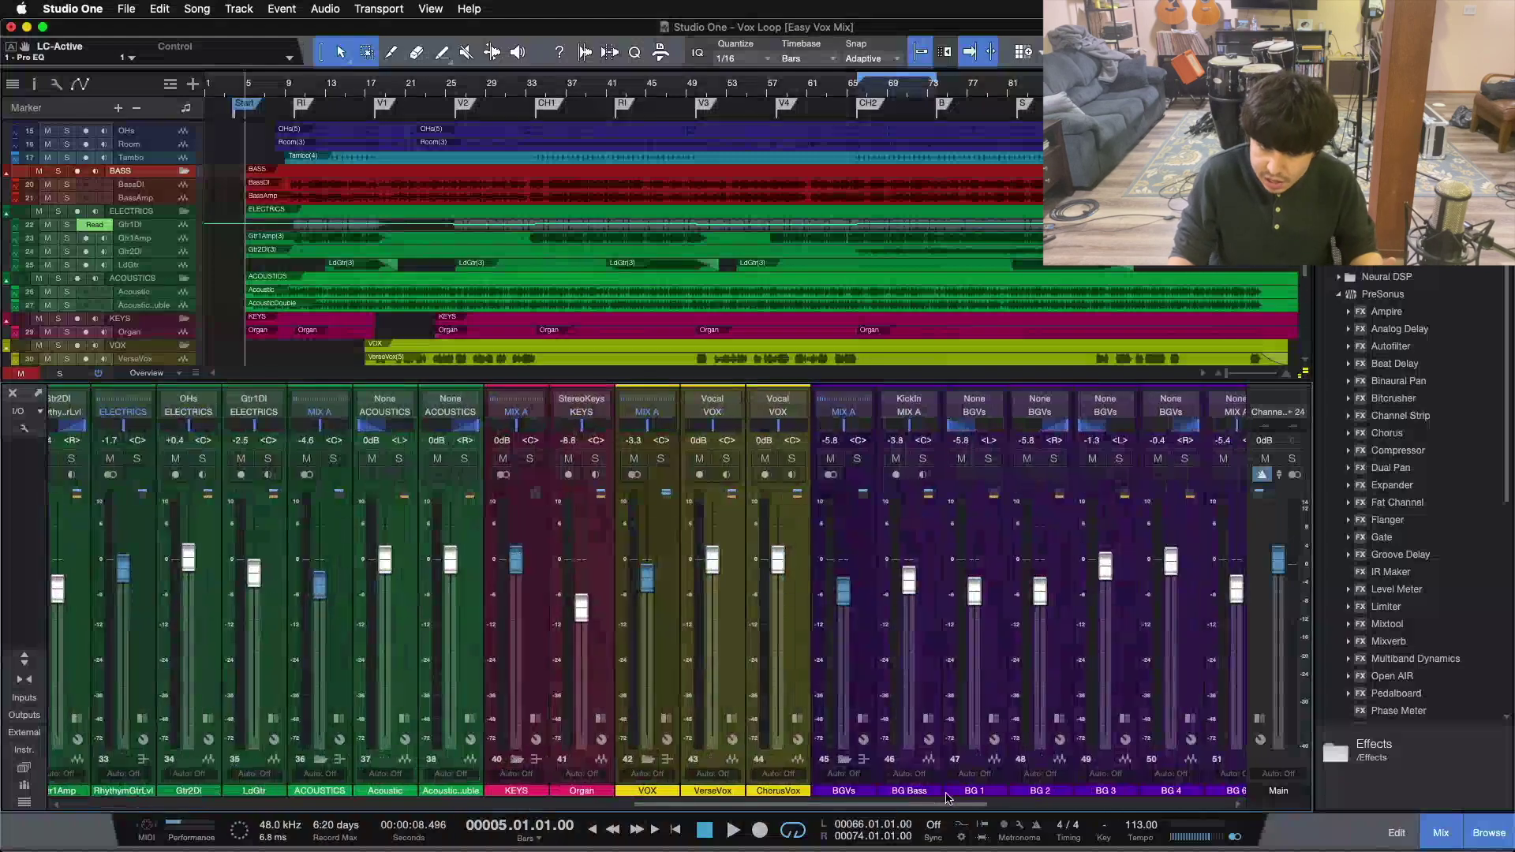